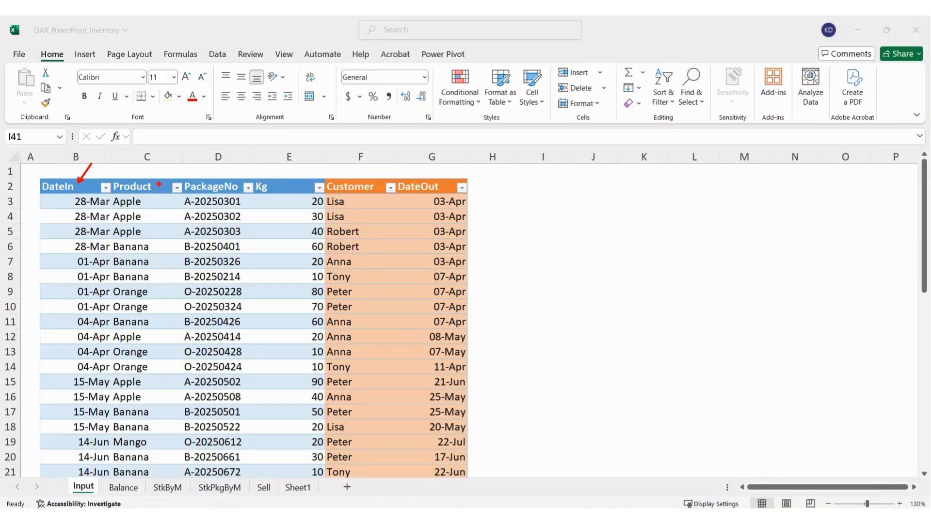
Step: Review the Input sheet's columns from DateIn to DateOut, including the Customer and DateOut cells in the table's last rows
left_click(158, 185)
left_click(232, 179)
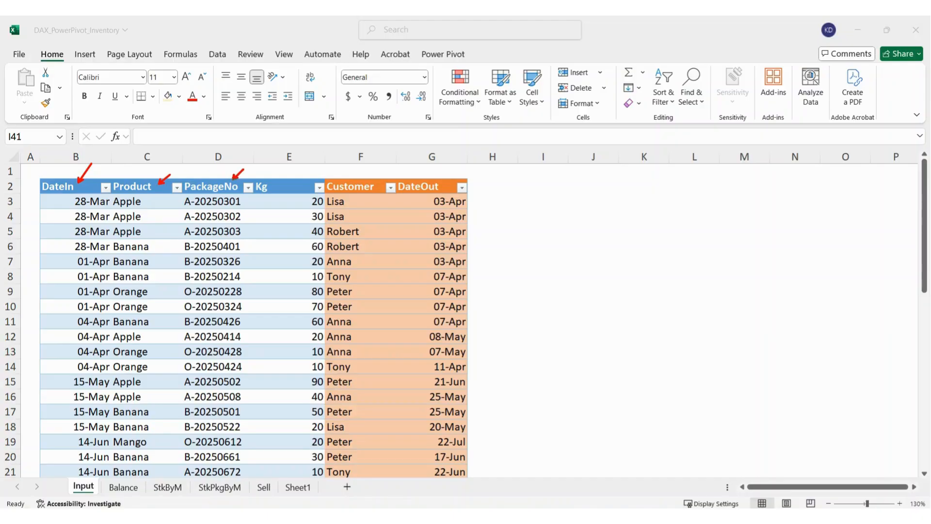
left_click(275, 186)
key("Escape")
key("ctrl+2")
left_click(358, 179)
left_click_drag(448, 181, 464, 165)
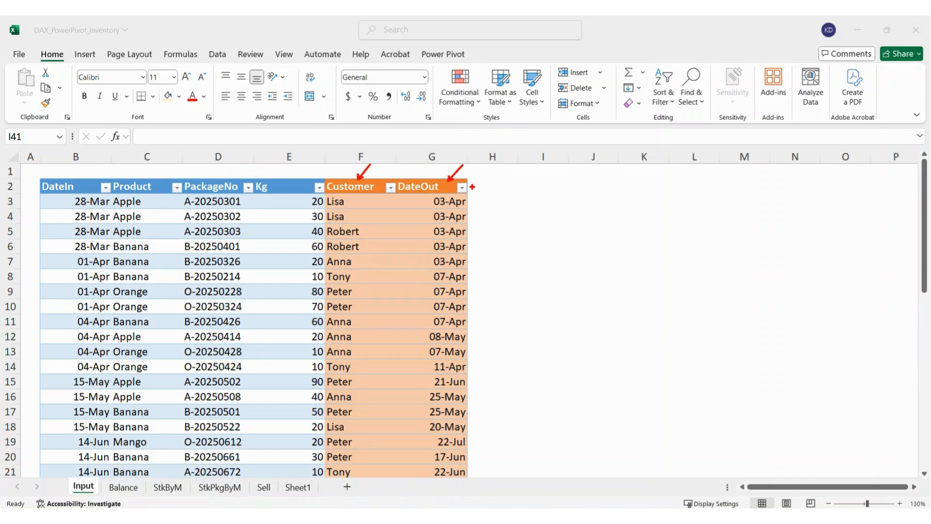
key("Escape")
scroll(271, 300, "down", 10)
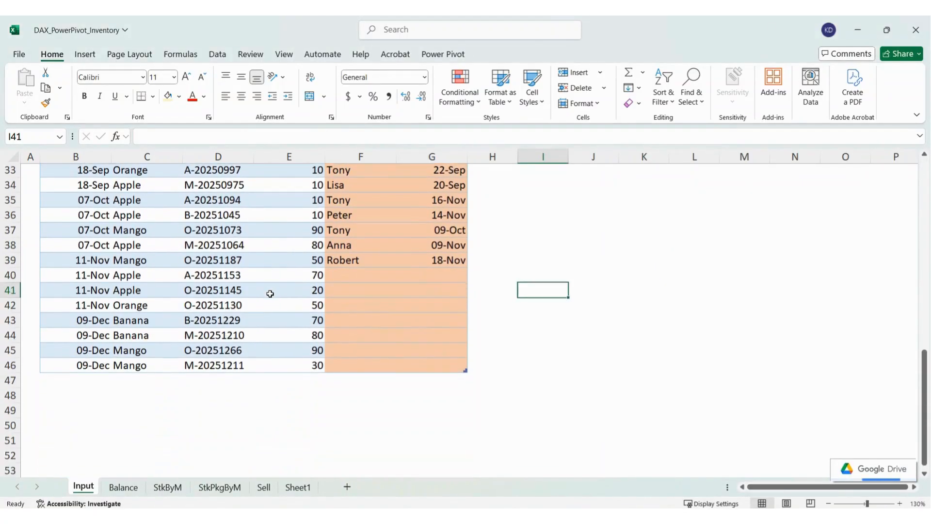
key("ctrl+2")
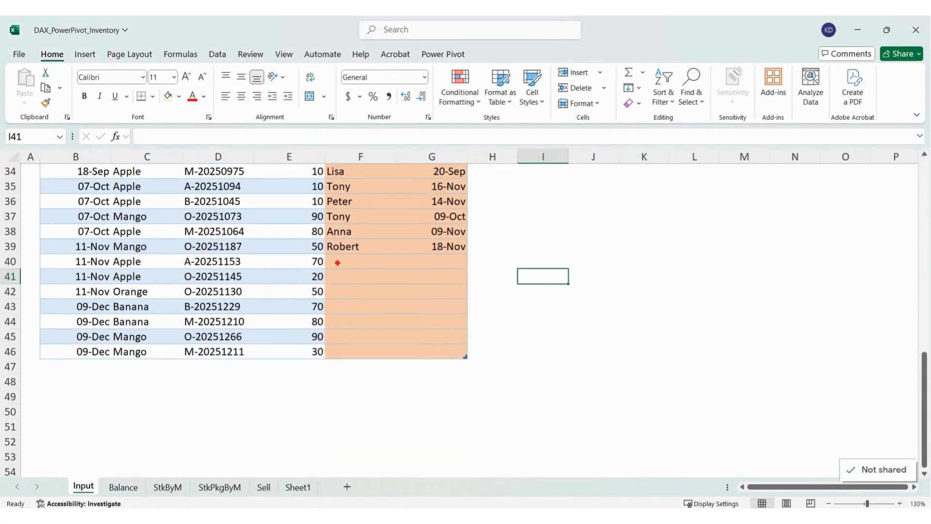
mouse_move(328, 256)
left_mouse_down()
mouse_move(407, 348)
mouse_move(461, 357)
left_mouse_up()
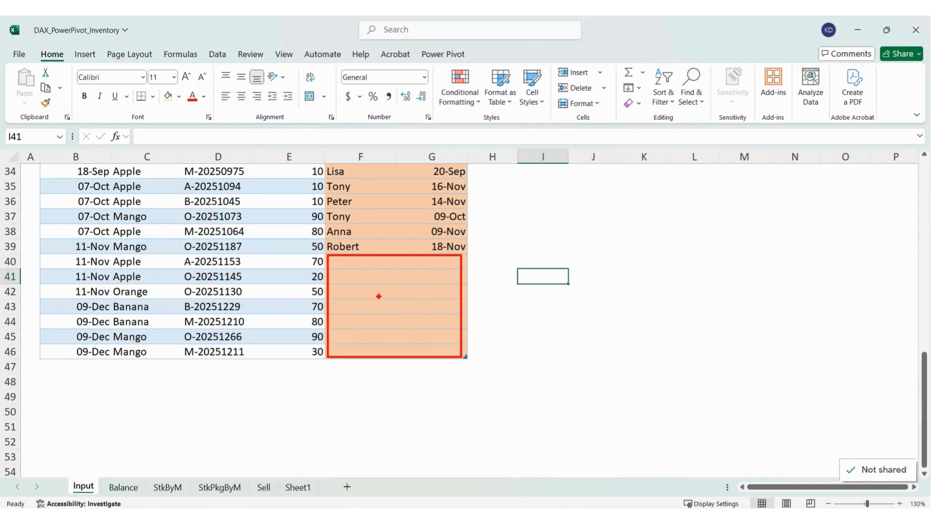
key("Escape")
scroll(488, 279, "up", 11)
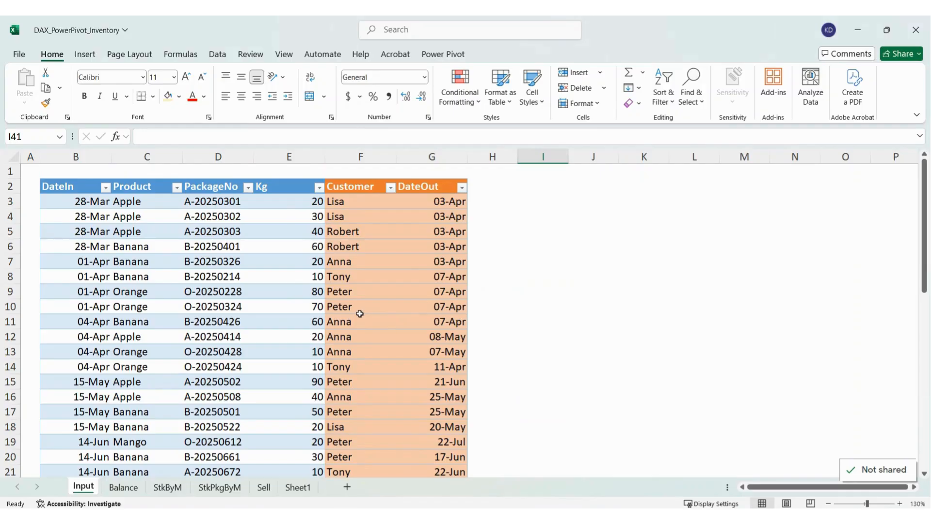
Step: Review the StkByM, StkPkgByM and Sell report sheets for their month, product, package and customer breakdowns
left_click(178, 488)
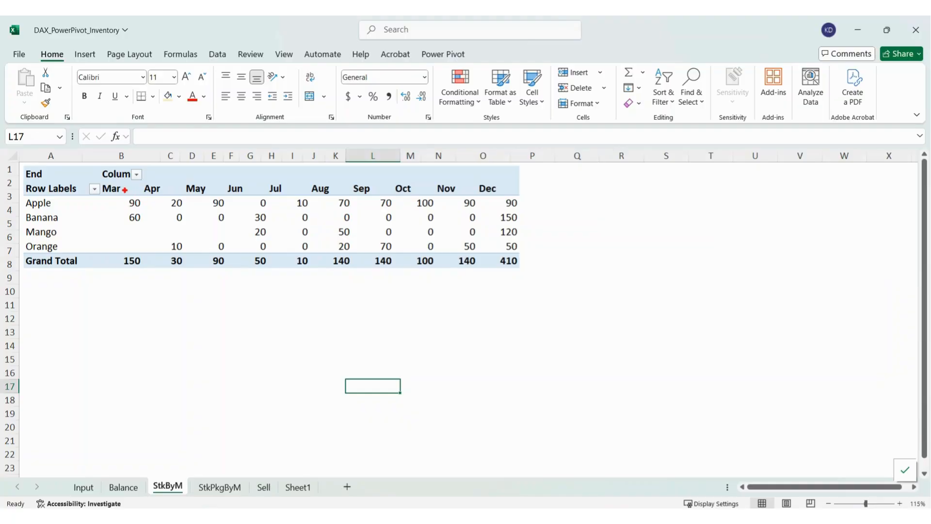
left_click_drag(60, 206, 69, 216)
key("Escape")
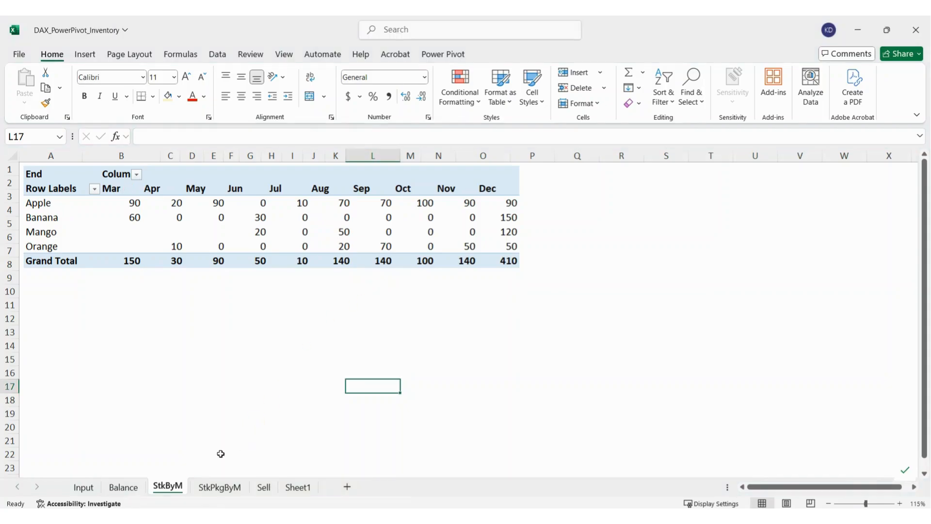
left_click(221, 487)
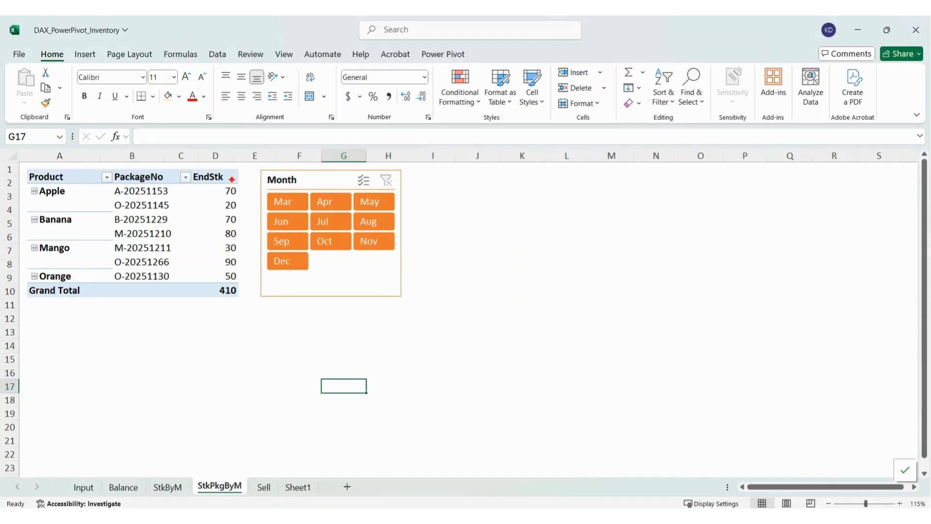
left_click_drag(233, 178, 244, 175)
mouse_move(173, 205)
left_mouse_down()
mouse_move(179, 199)
mouse_move(190, 229)
mouse_move(180, 272)
left_mouse_up()
key("Escape")
left_click(263, 487)
left_click(271, 403)
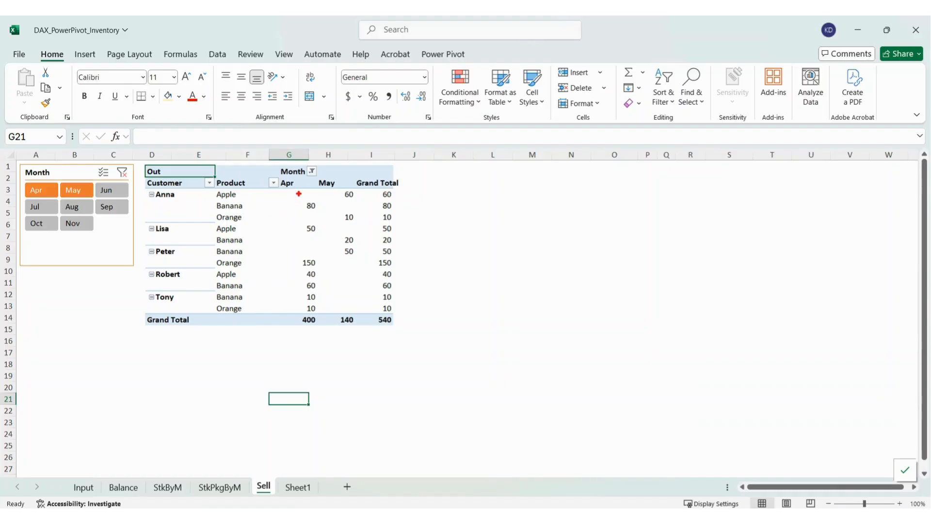
left_click_drag(303, 182, 349, 174)
left_click_drag(179, 200, 184, 210)
mouse_move(244, 193)
left_mouse_down()
mouse_move(255, 188)
mouse_move(261, 212)
left_mouse_up()
key("Escape")
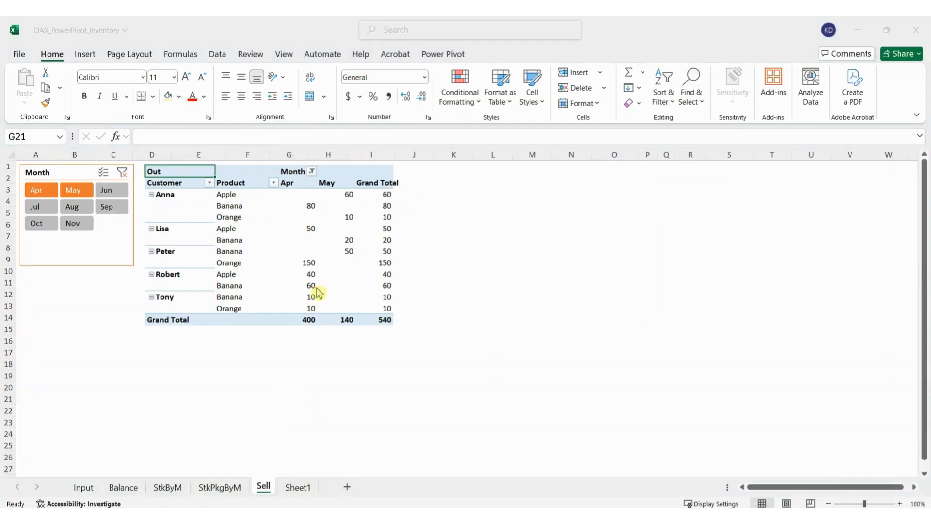
Step: Add the table on the Input sheet to the Power Pivot data model
left_click(84, 486)
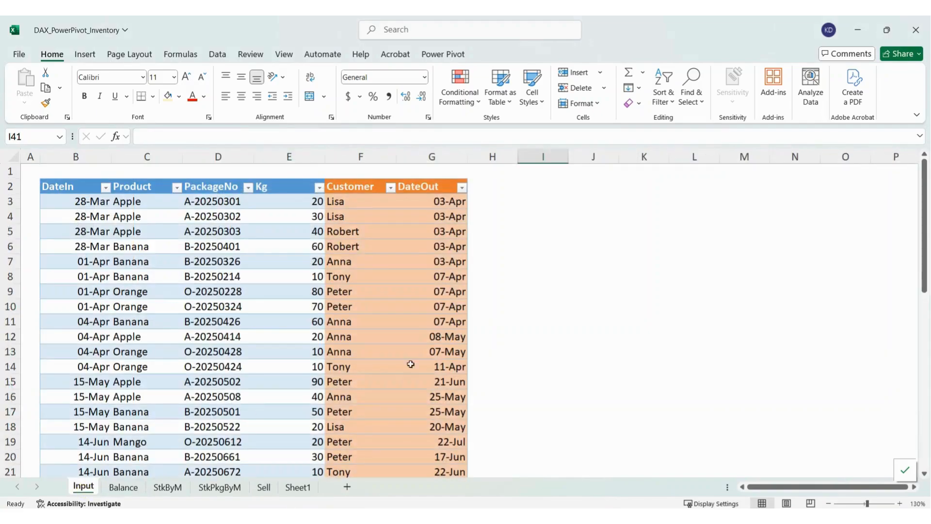
left_click(595, 302)
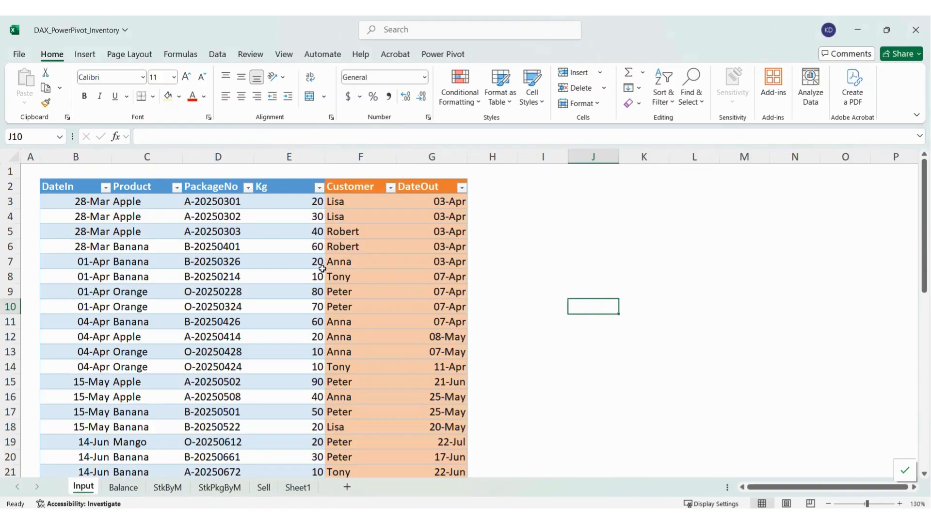
left_click(283, 263)
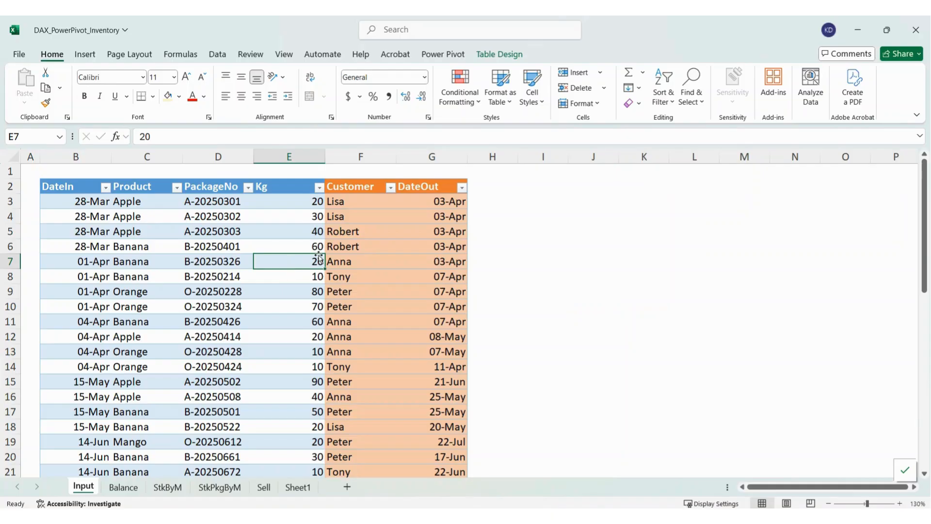
left_click(443, 55)
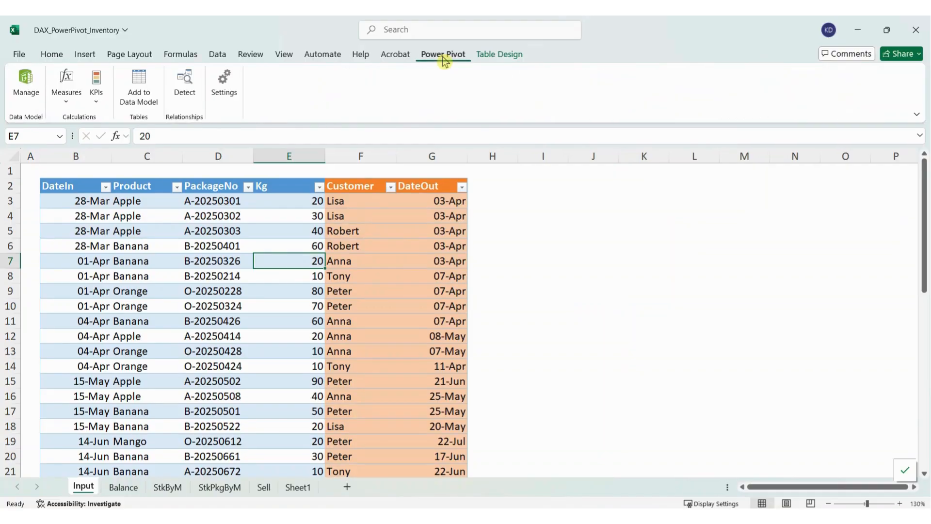
left_click(138, 87)
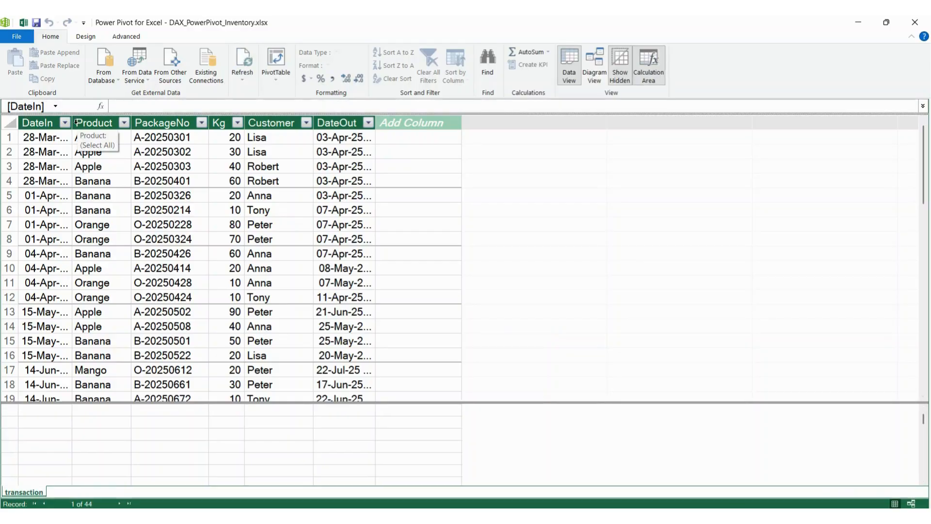
Step: Widen the DateIn column of the transaction table and set its date format to *14-Mar-01
left_click_drag(71, 122, 105, 122)
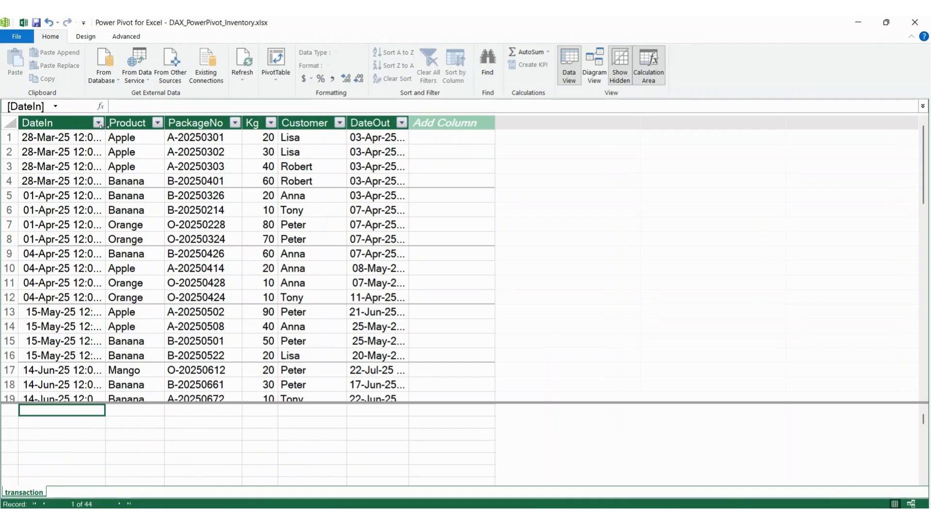
left_click_drag(106, 125, 165, 126)
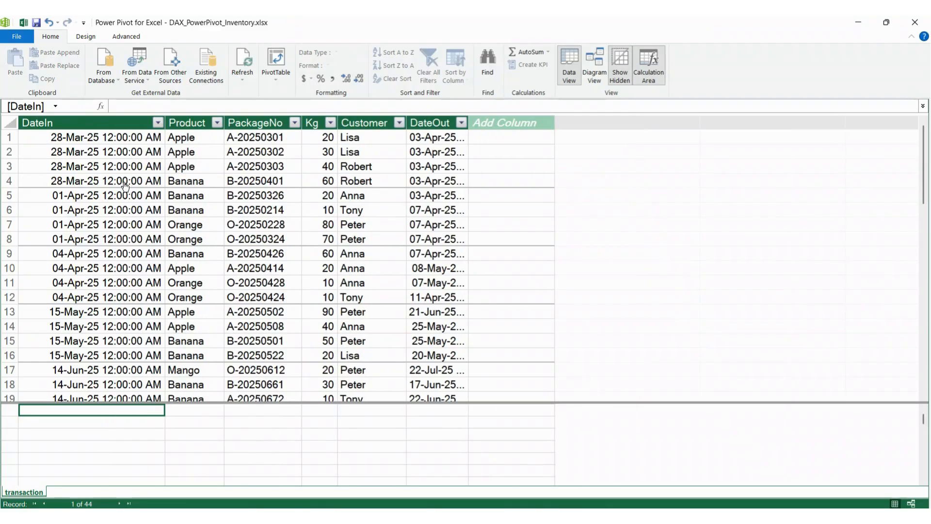
mouse_move(93, 136)
left_mouse_down()
mouse_move(98, 125)
mouse_move(141, 116)
left_mouse_up()
mouse_move(144, 143)
left_mouse_down()
mouse_move(130, 158)
mouse_move(144, 157)
left_mouse_up()
key("Escape")
left_click(101, 122)
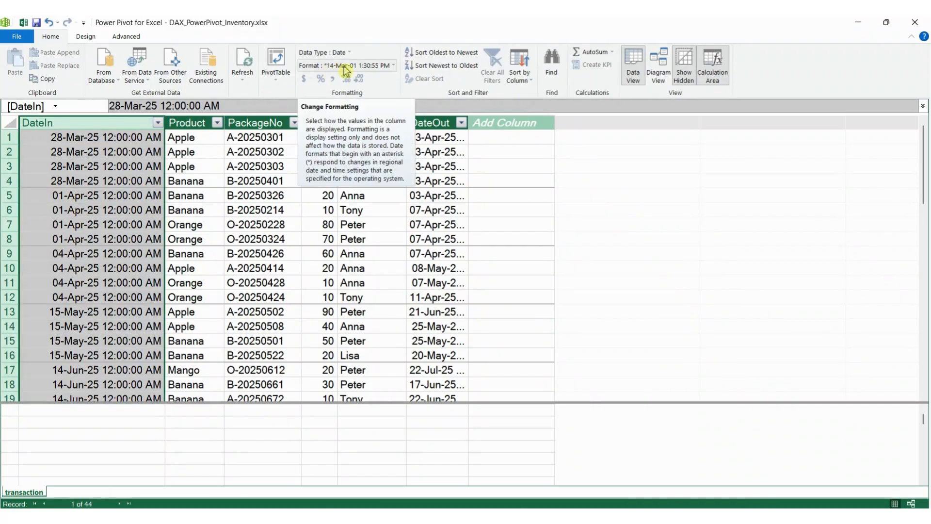
left_click(388, 67)
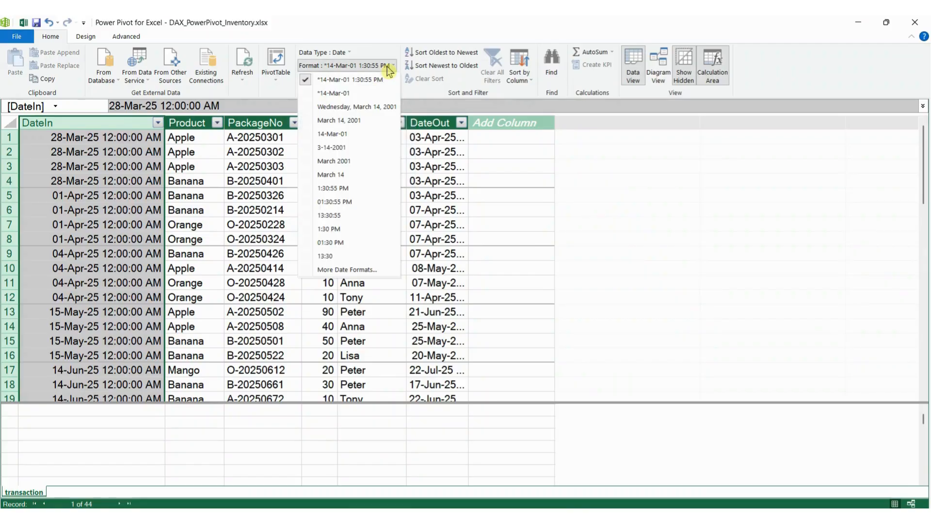
left_click(349, 93)
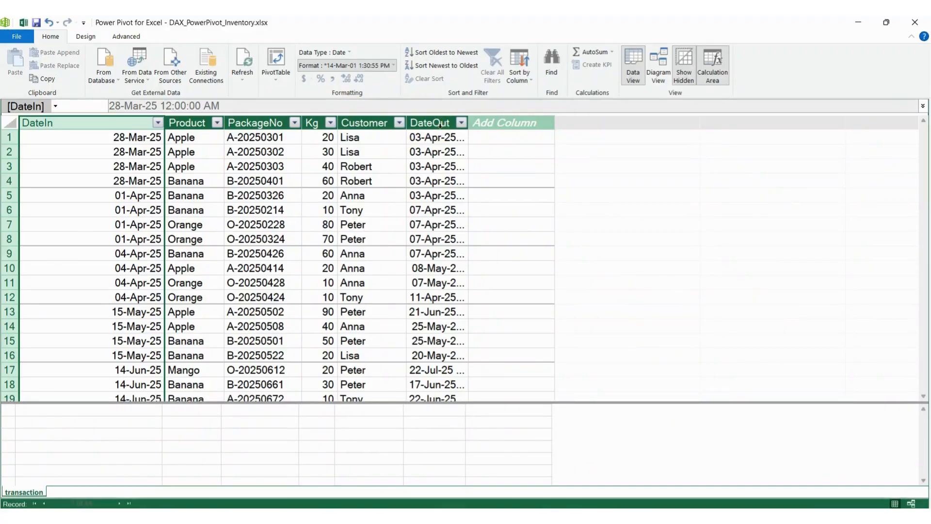
Step: Set the DateOut column's date format to *14-Mar-01 and narrow the DateIn column to fit its dates
left_click(441, 125)
left_click(391, 66)
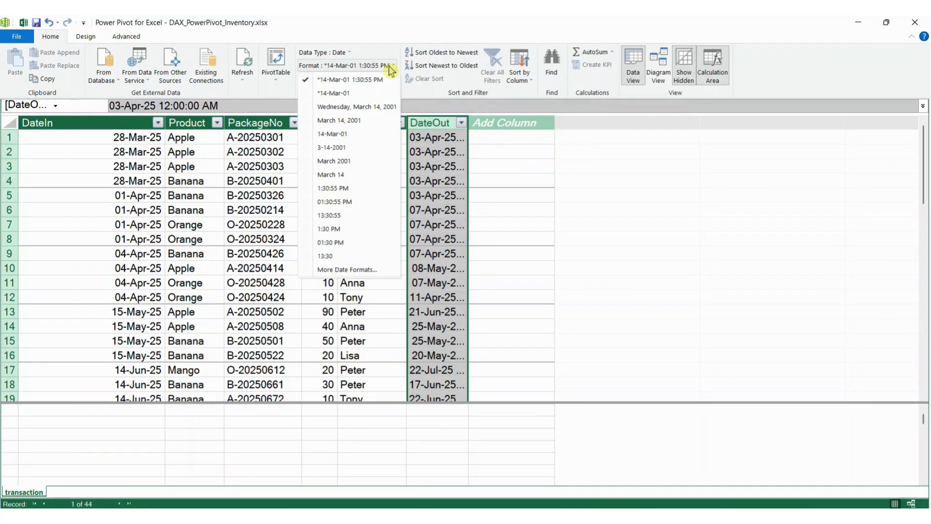
left_click(352, 93)
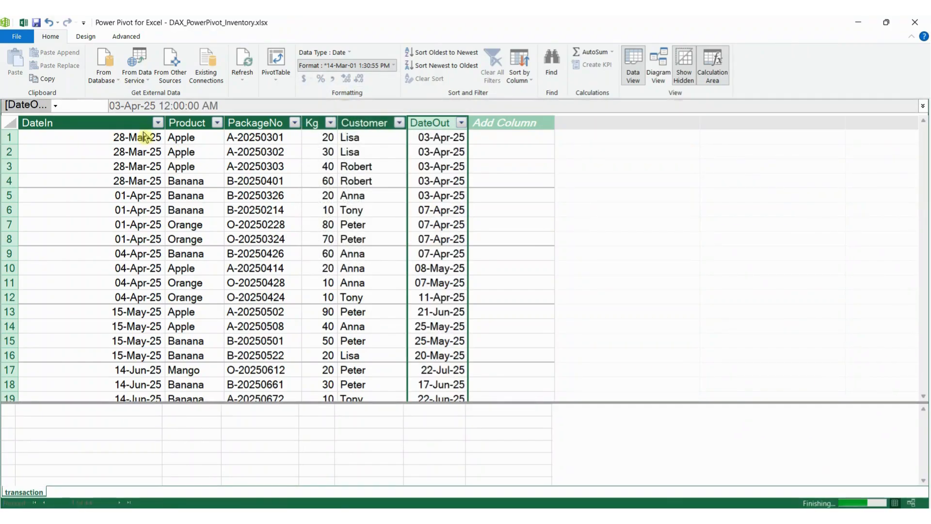
left_click_drag(141, 123, 96, 127)
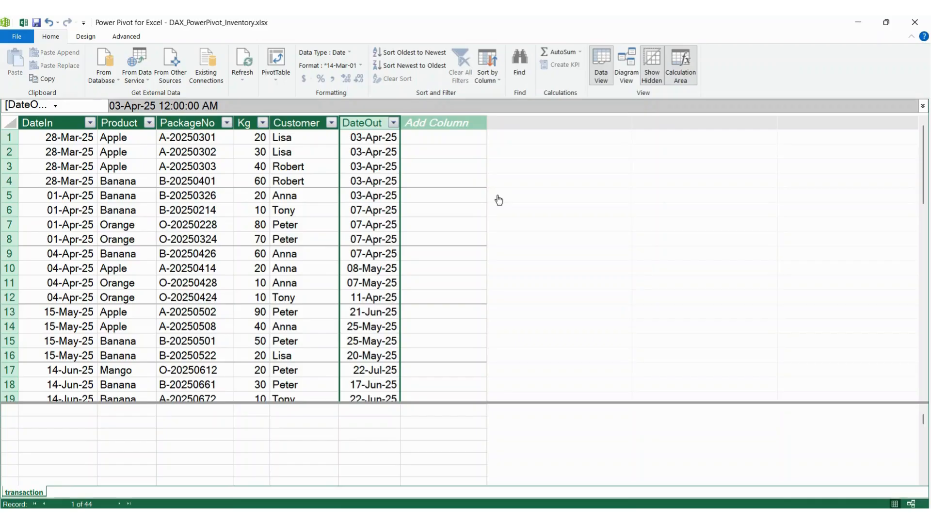
Step: Create a new date table in the data model
left_click(231, 225)
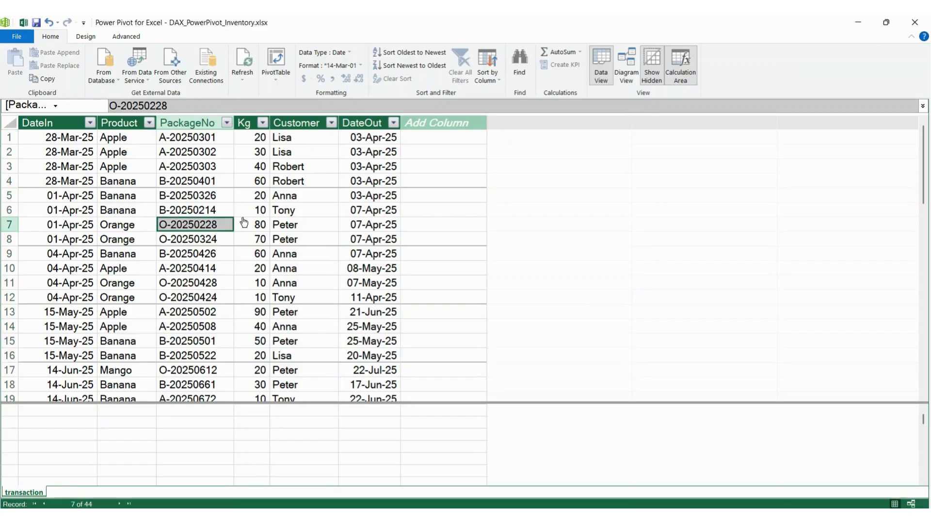
left_click(86, 37)
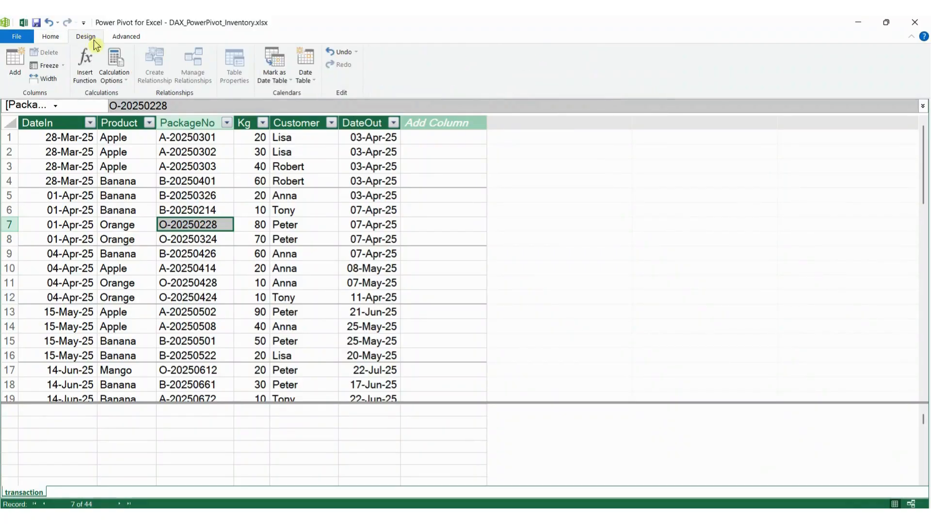
left_click(309, 77)
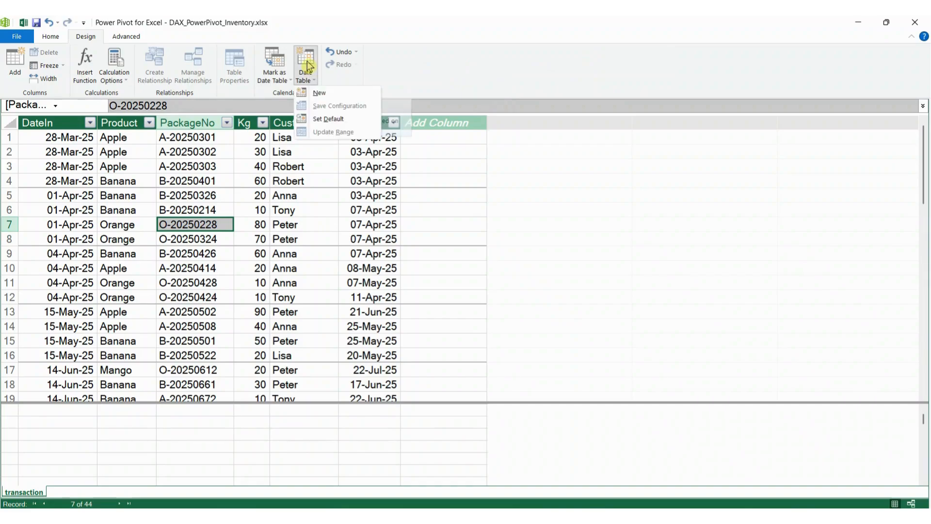
left_click(320, 94)
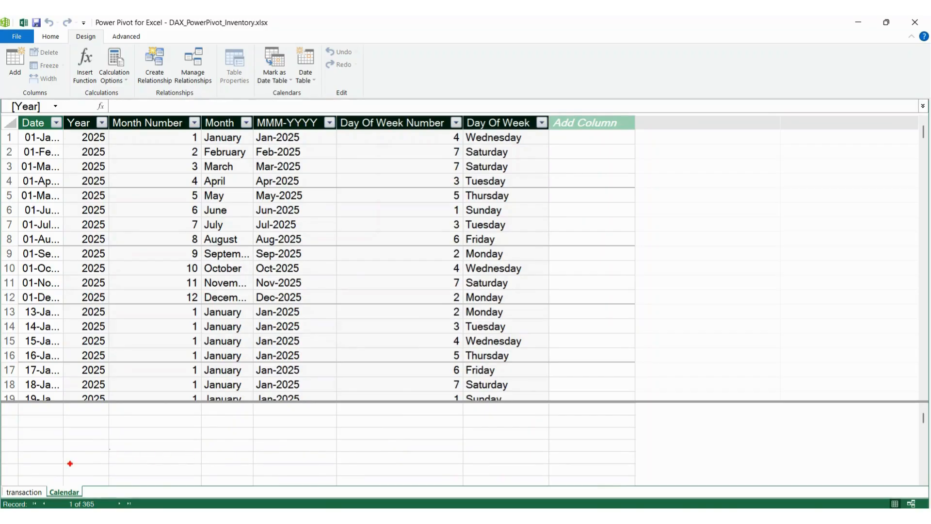
left_click_drag(80, 482, 98, 463)
mouse_move(14, 111)
left_mouse_down()
mouse_move(35, 282)
mouse_move(505, 383)
mouse_move(549, 402)
left_mouse_up()
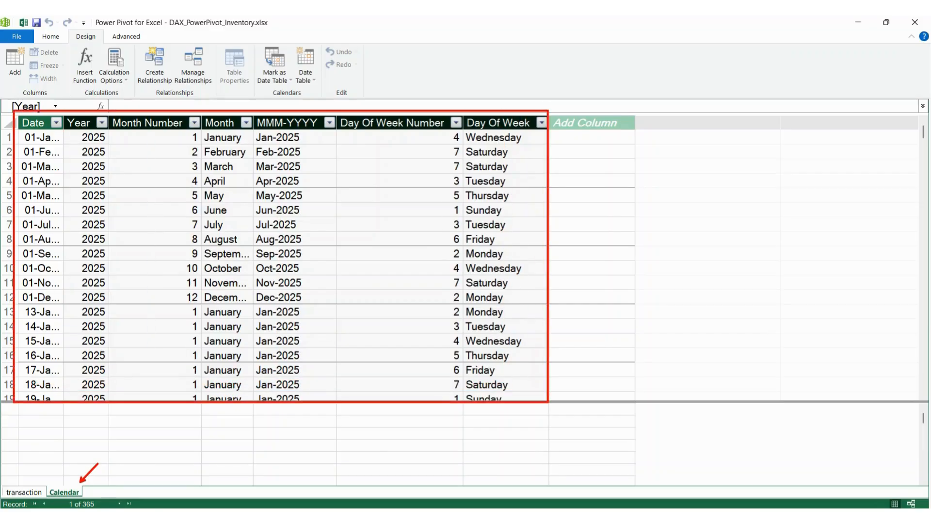
key("Escape")
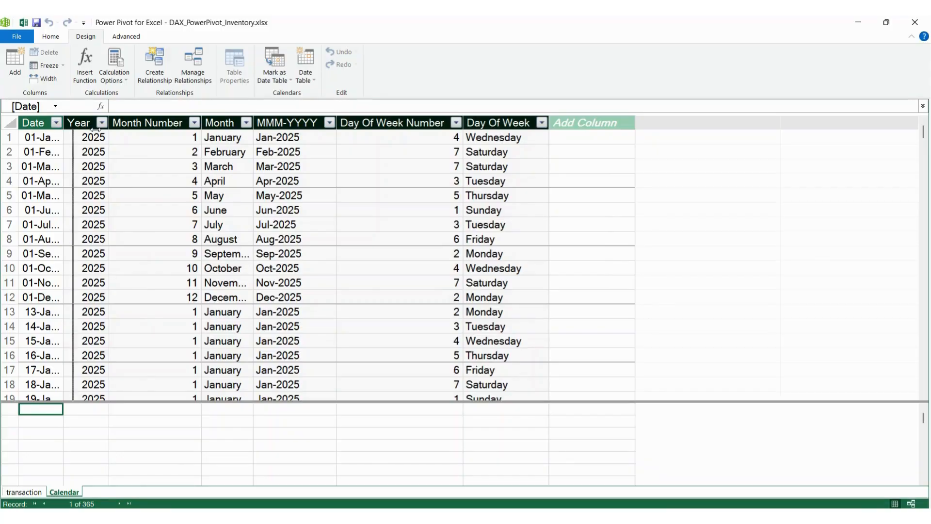
Step: Widen the Calendar table's Date column and set its date format to *14-Mar-01
left_click_drag(65, 125, 94, 125)
left_click(58, 121)
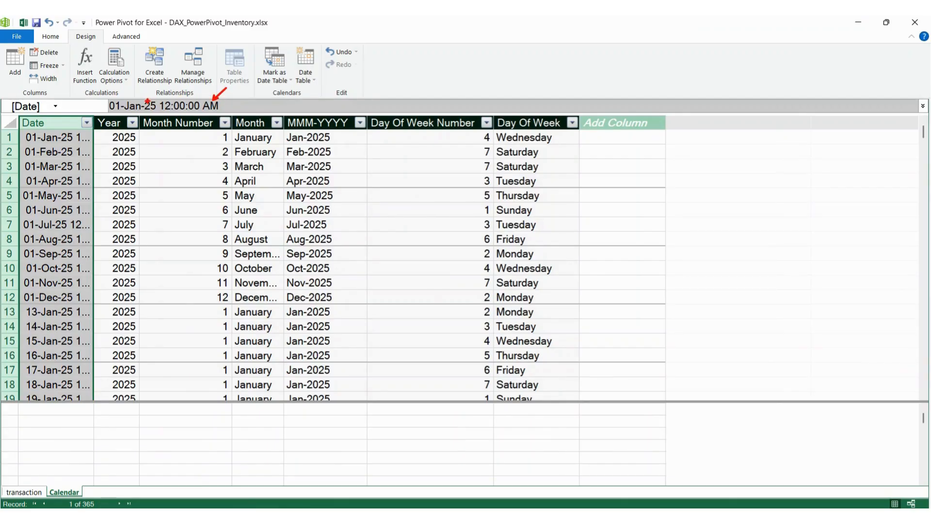
mouse_move(172, 99)
left_mouse_down()
mouse_move(209, 115)
mouse_move(159, 108)
left_mouse_up()
key("Escape")
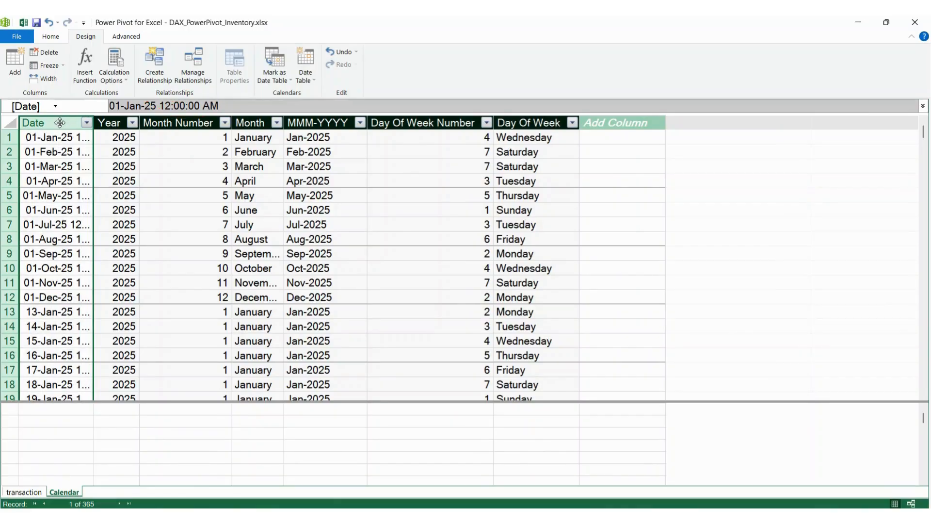
left_click(52, 37)
left_click(381, 65)
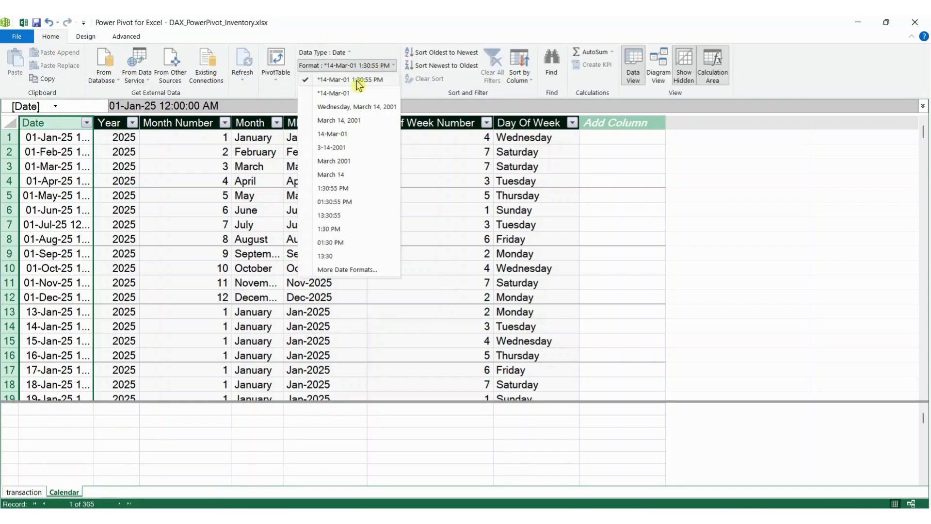
left_click(339, 93)
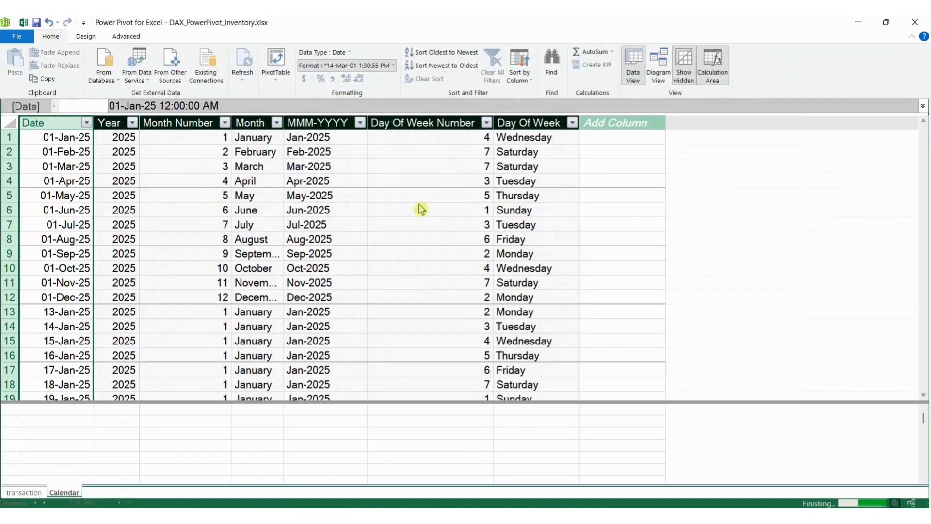
Step: Delete the Day Of Week and Day Of Week Number columns from the Calendar table
left_click(524, 123)
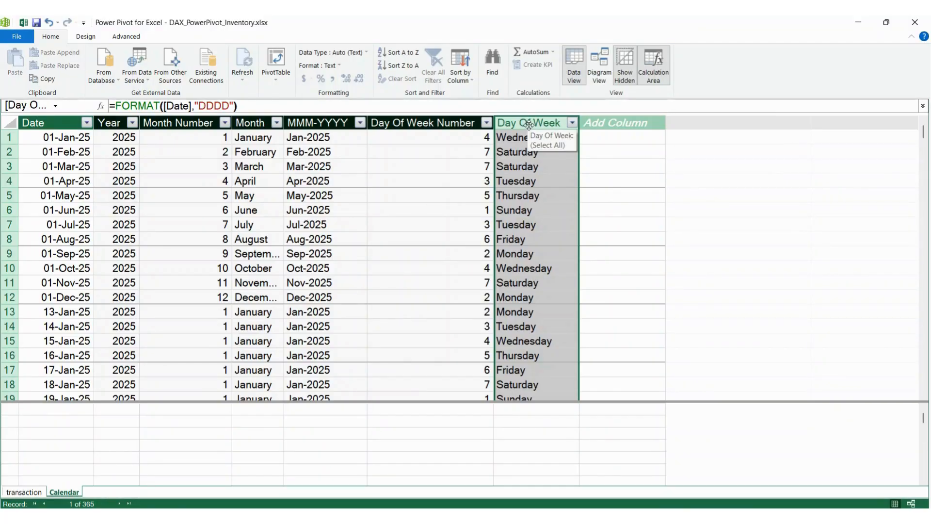
right_click(539, 127)
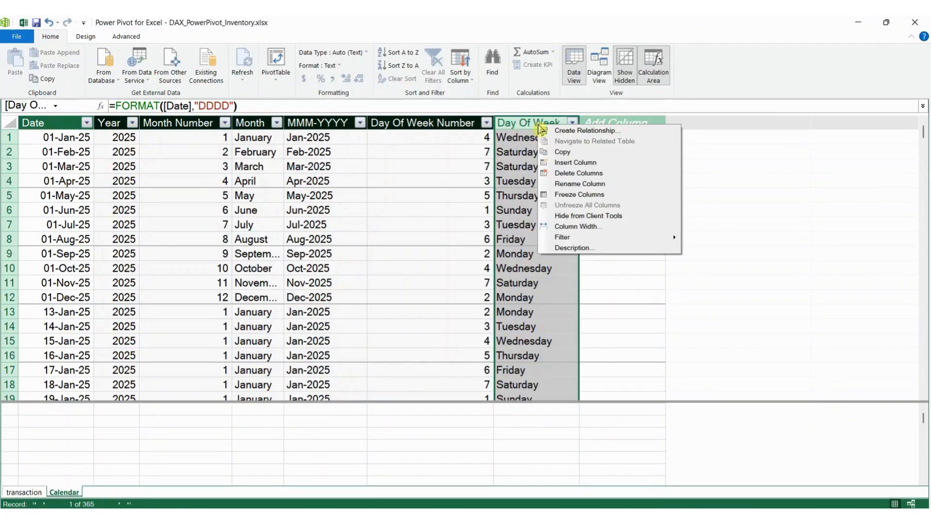
left_click(576, 174)
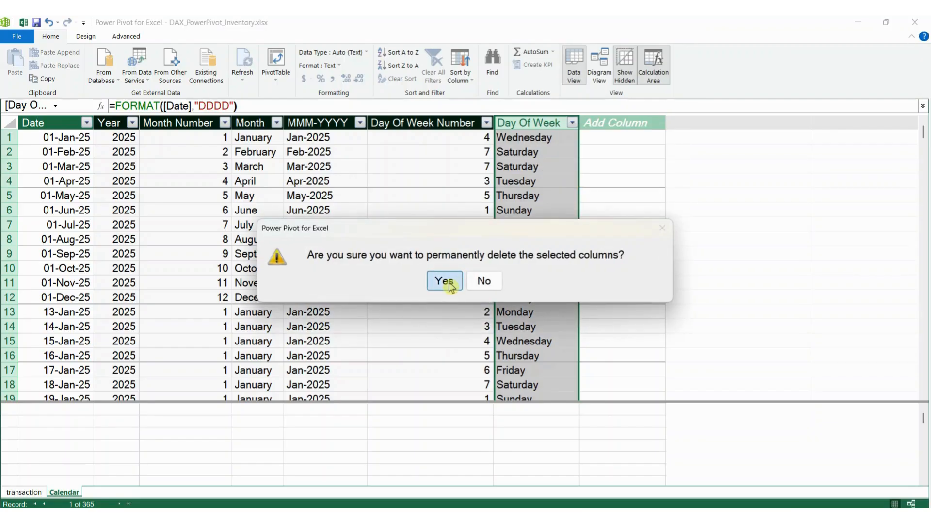
left_click(444, 281)
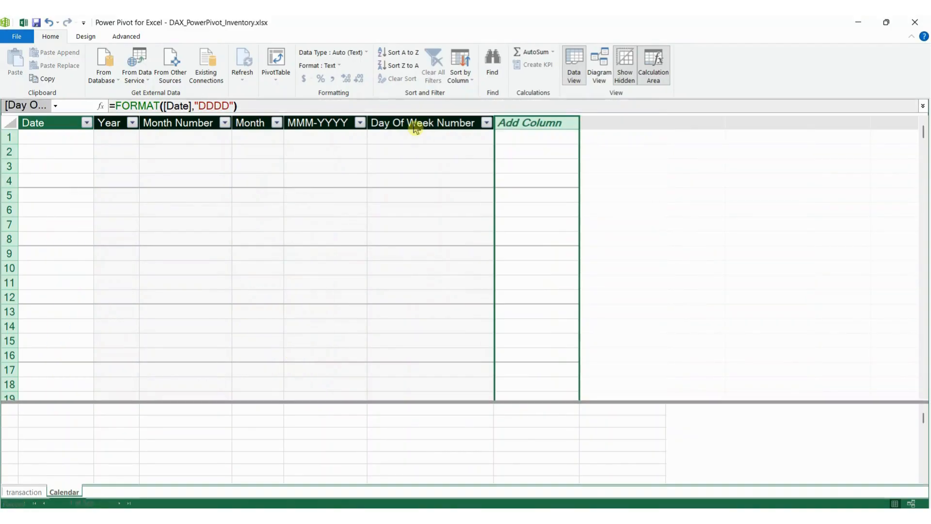
left_click(416, 125)
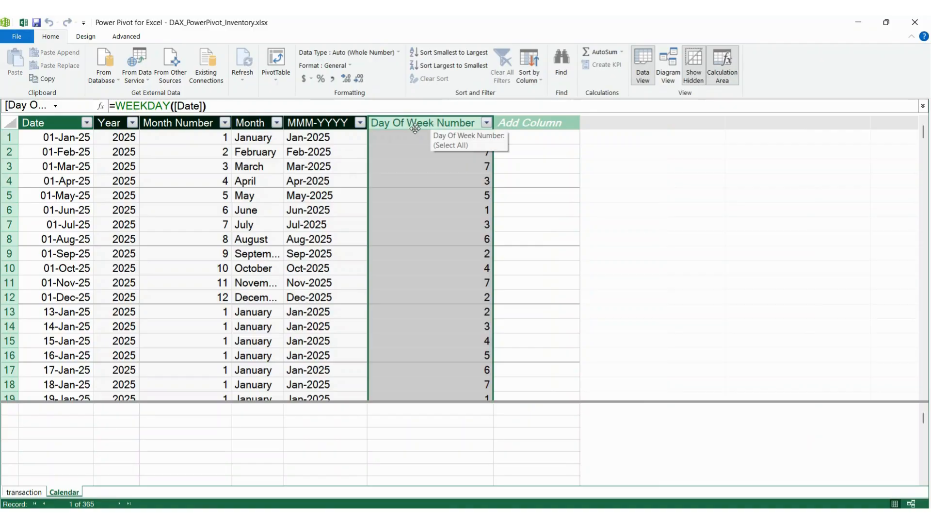
right_click(423, 124)
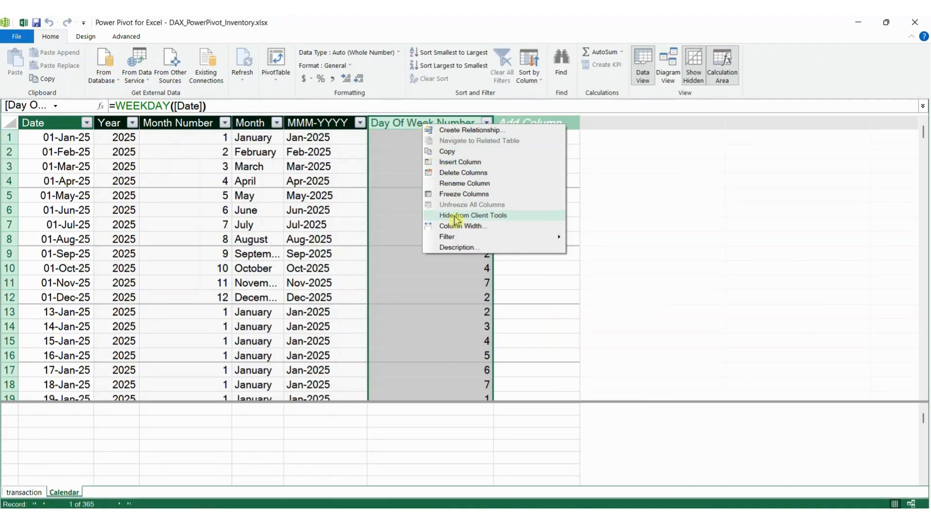
left_click(463, 173)
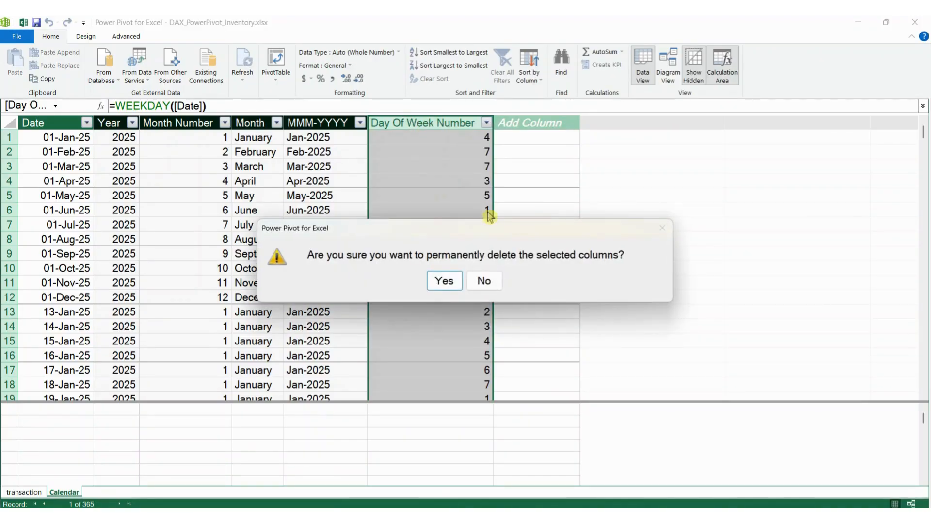
left_click(443, 280)
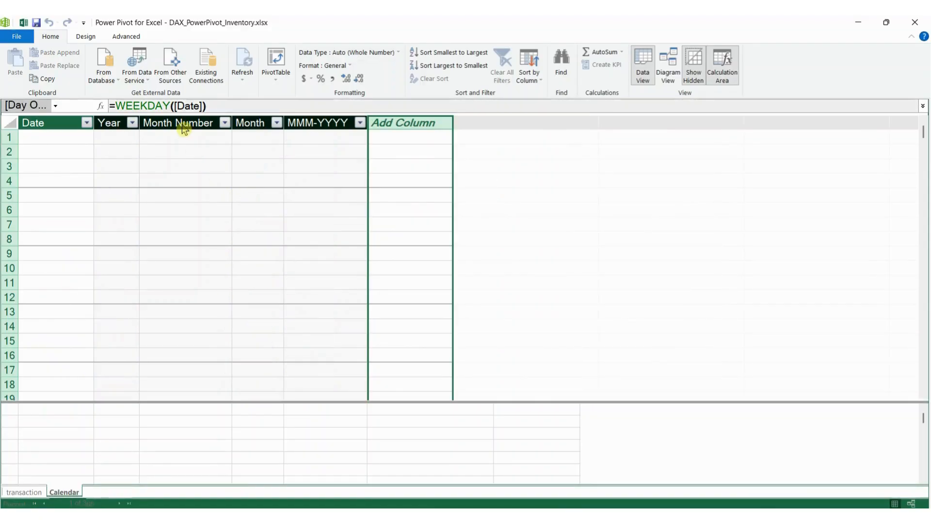
Step: Rename the Calendar table's Month Number column as MonthNum
left_click(190, 125)
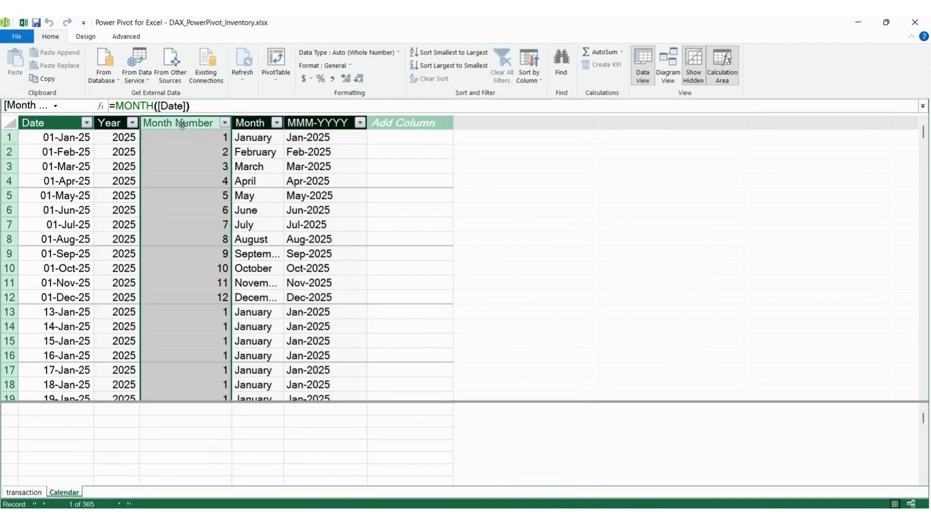
double_click(175, 122)
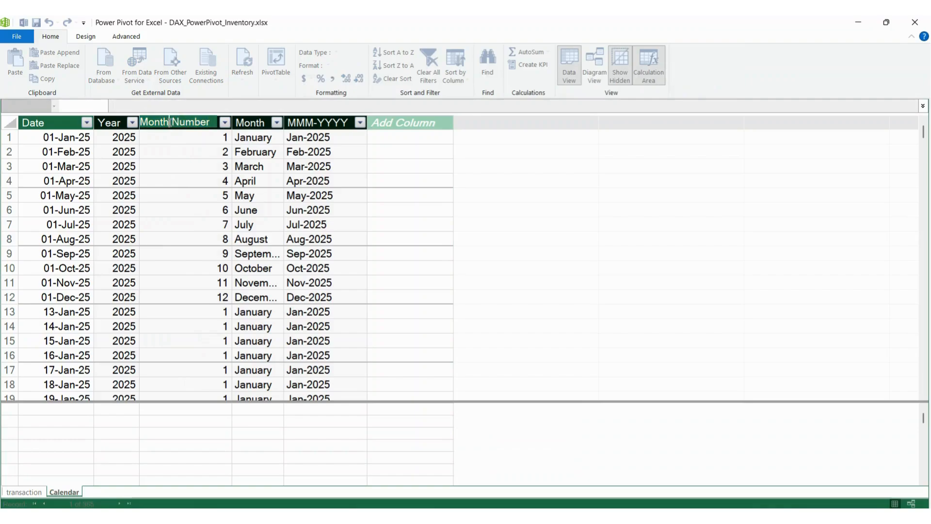
left_click_drag(170, 123, 253, 122)
type("Num")
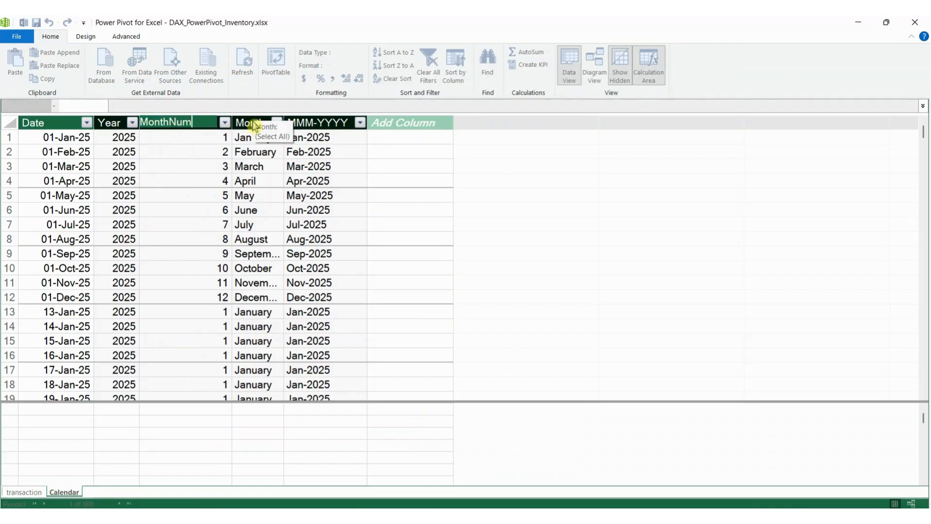
key("Return")
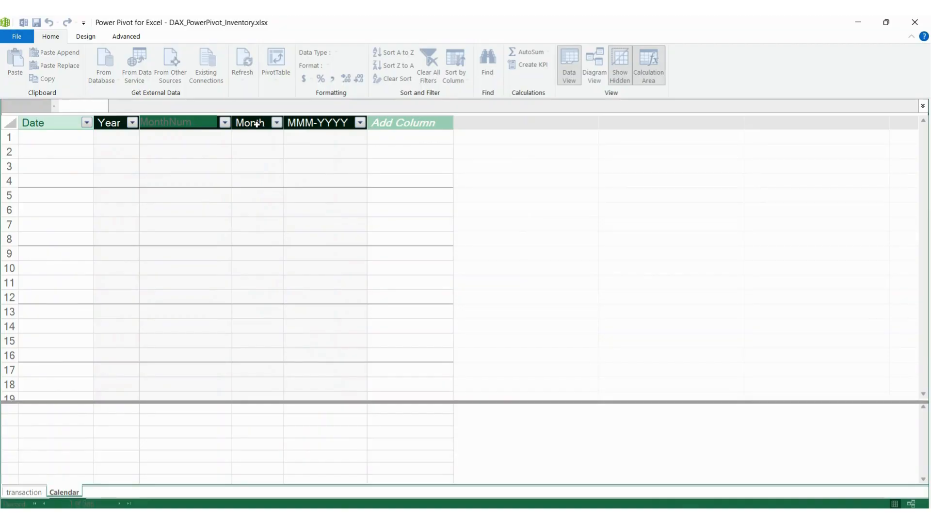
Step: Change the Month column's formula to =FORMAT([Date],"MMM") for abbreviated month names
left_click(257, 124)
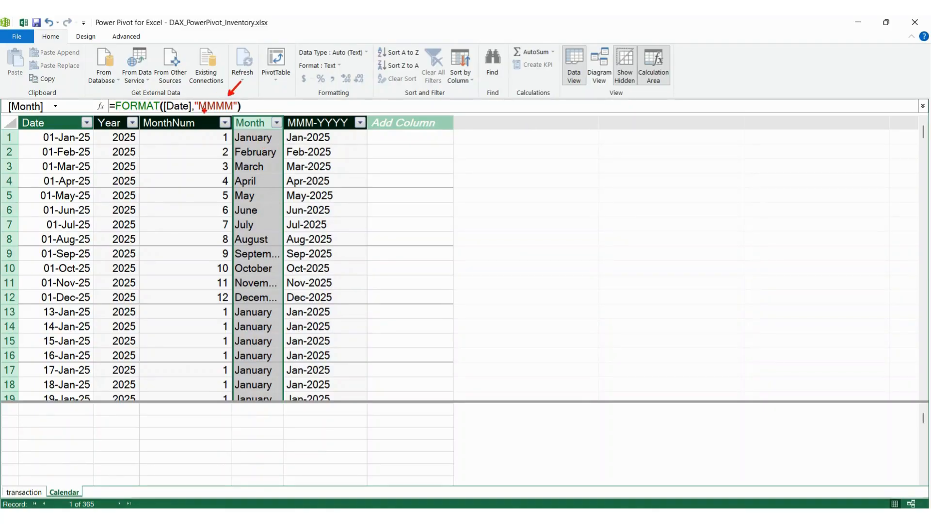
left_click_drag(198, 115, 237, 112)
key("Escape")
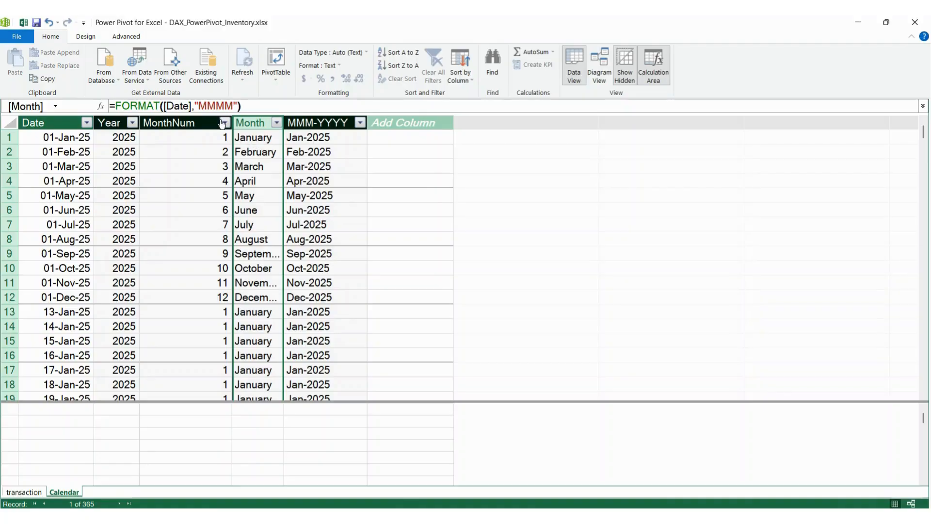
left_click(227, 105)
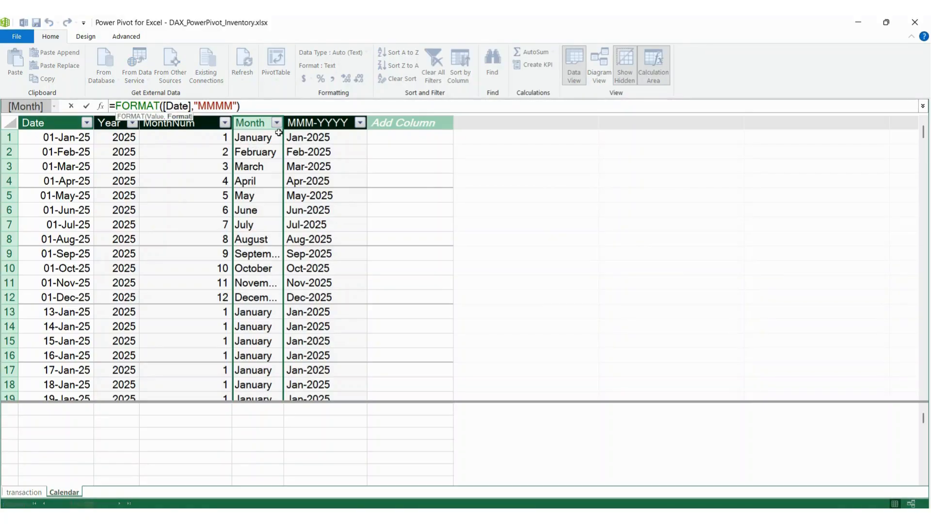
key("BackSpace")
key("Return")
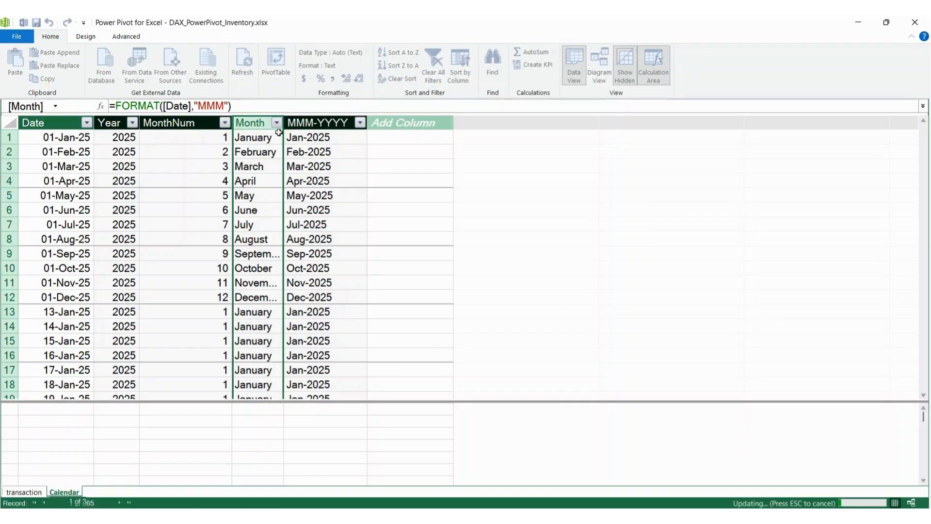
Step: Rename the MMM-YYYY column as MMM-YY and change its formula to =FORMAT([Date],"MMM-YY")
left_click(334, 124)
double_click(336, 124)
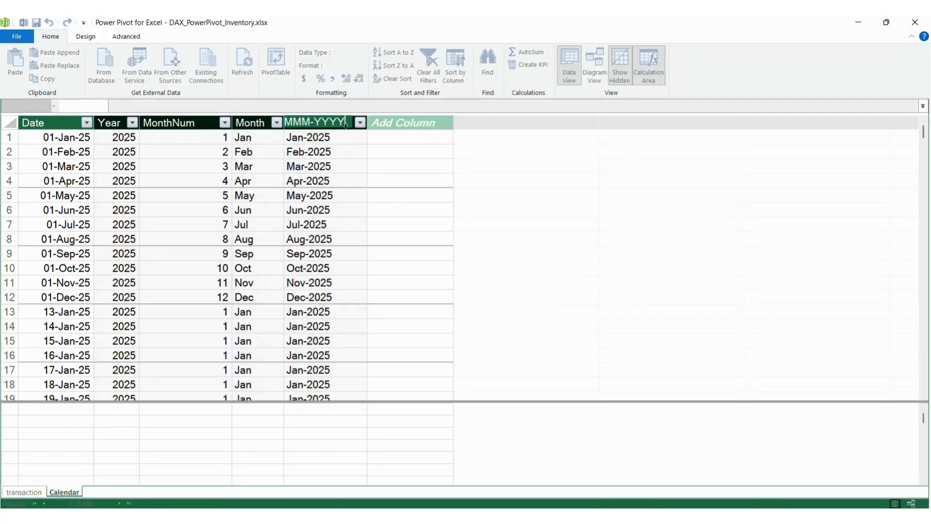
key("Return")
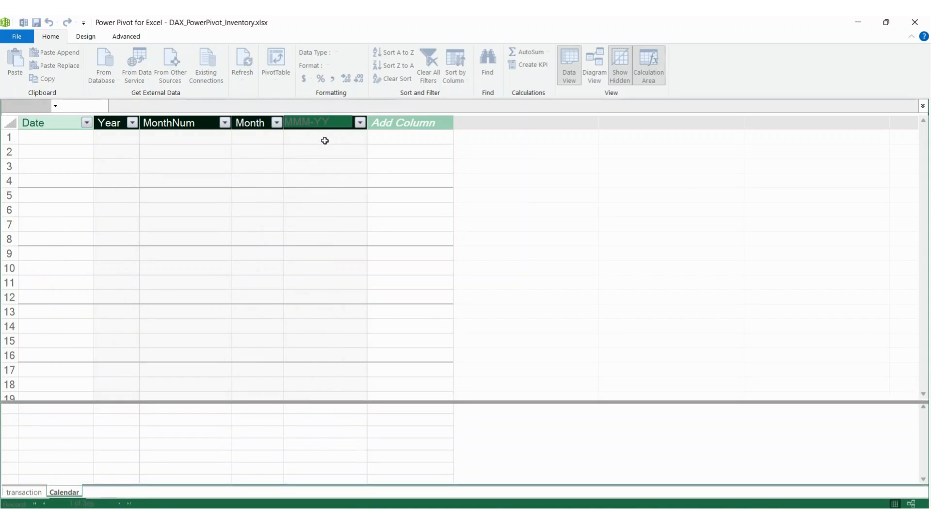
left_click(325, 140)
left_click(251, 106)
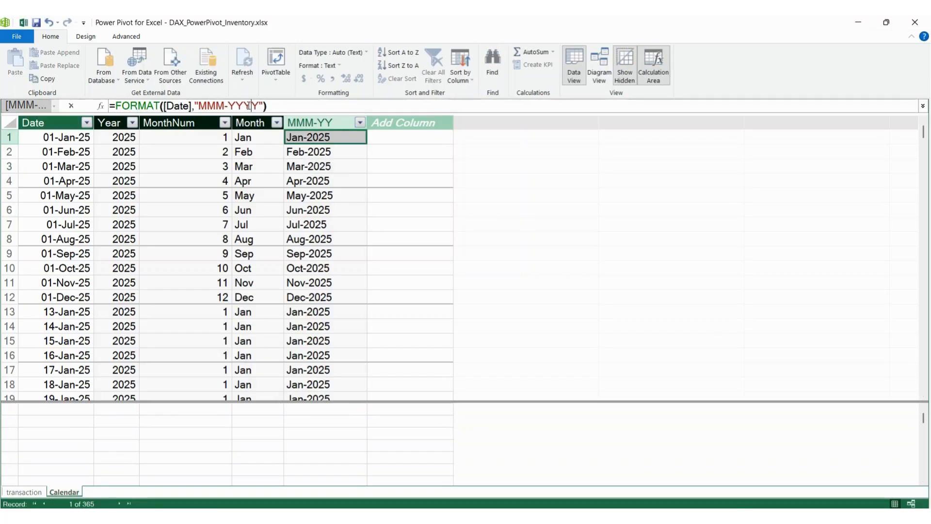
key("BackSpace")
key("BackSpace")
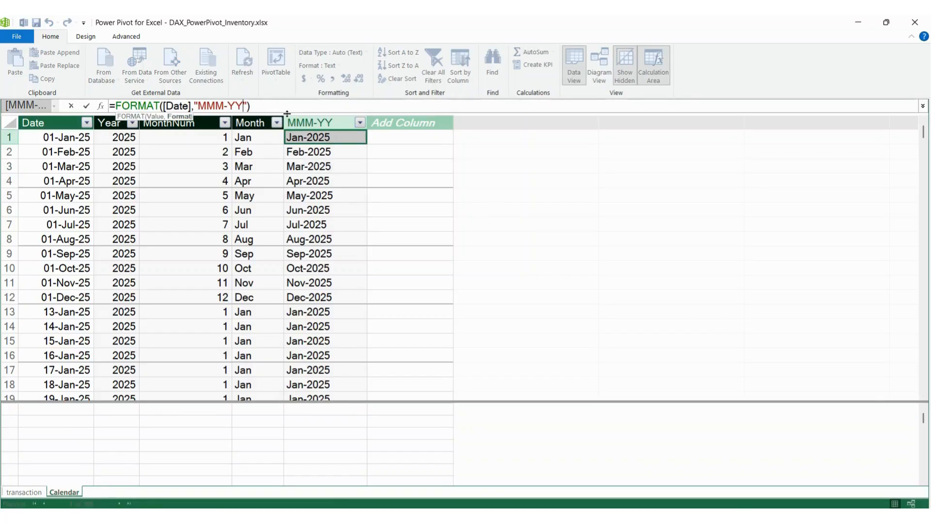
key("Return")
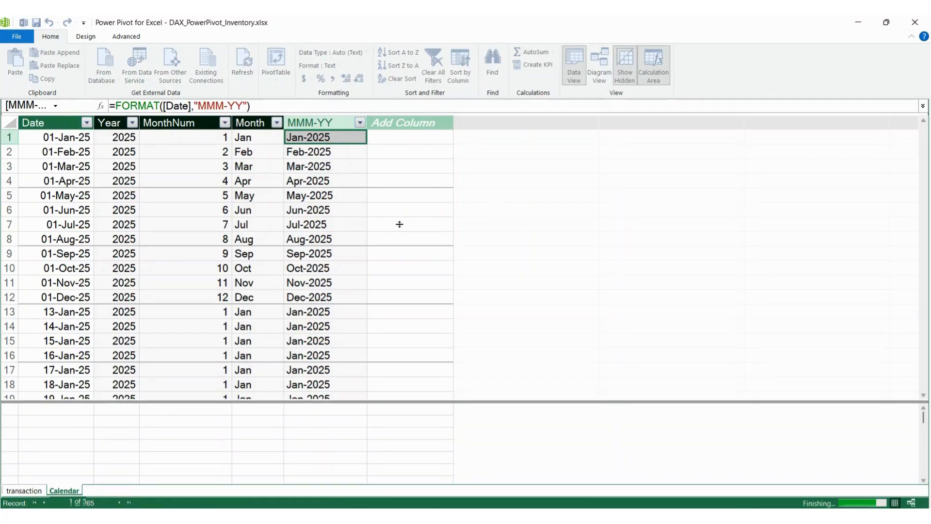
left_click(400, 224)
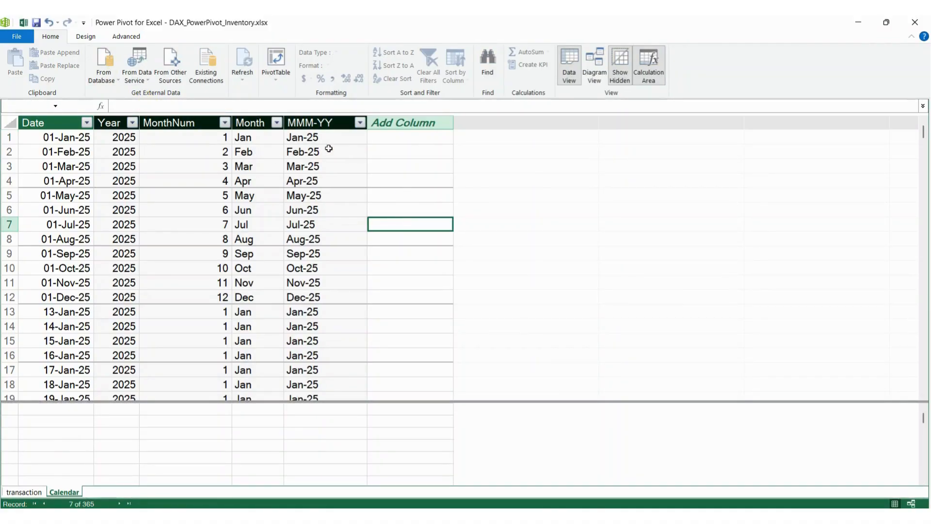
Step: Sort the Calendar table's Month column by the MonthNum column
left_click(254, 125)
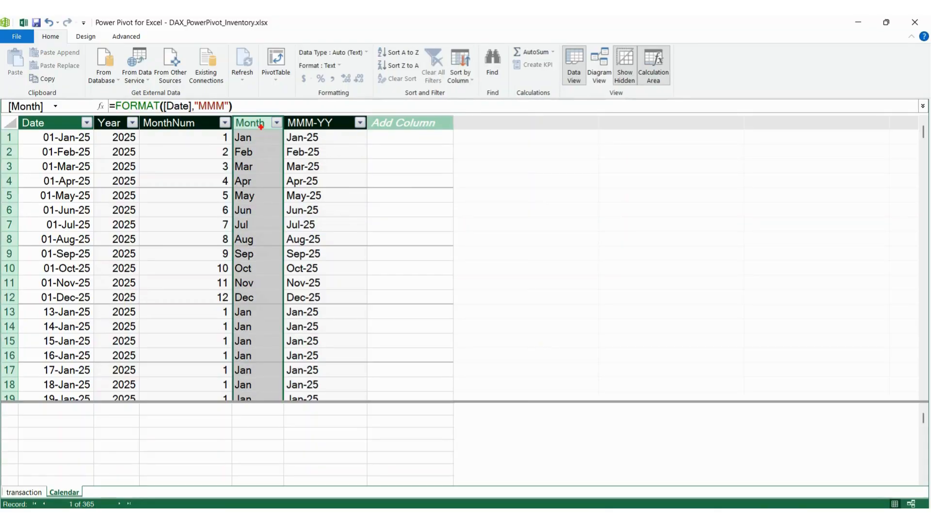
left_click_drag(262, 129, 279, 120)
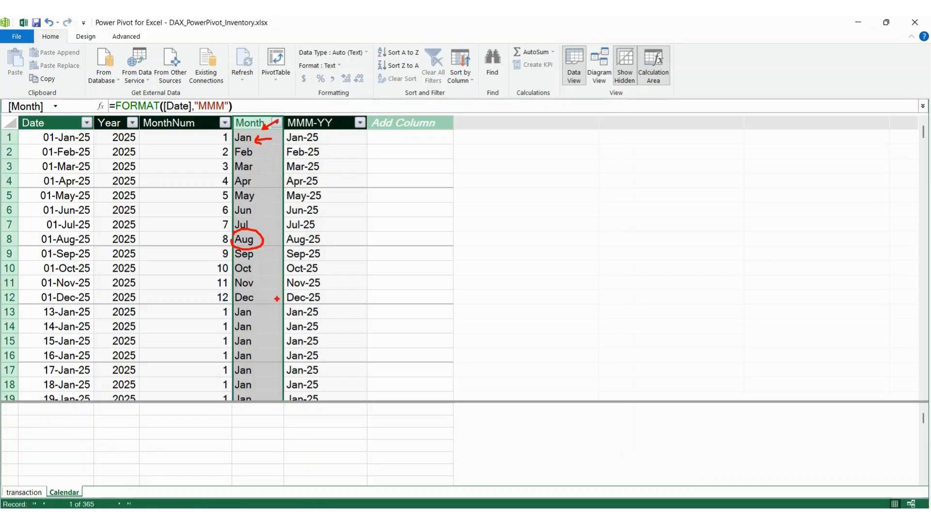
key("Escape")
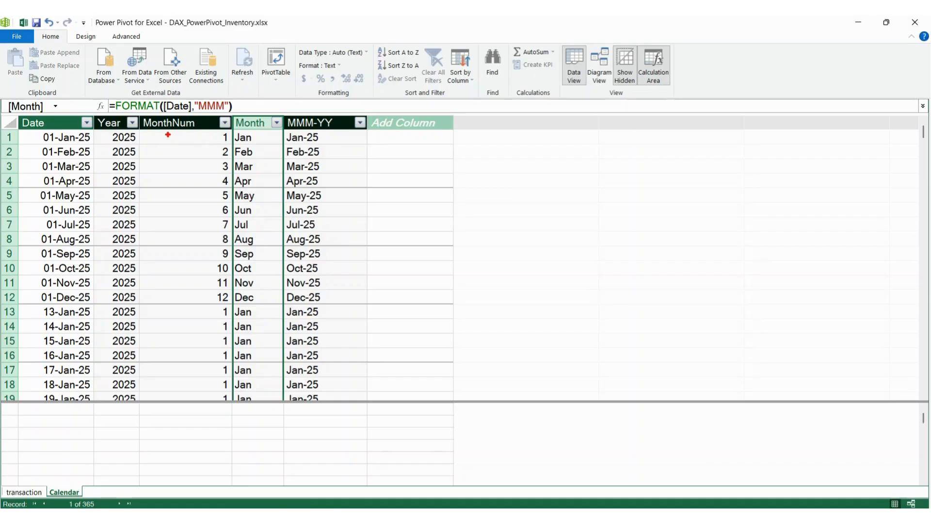
mouse_move(157, 131)
left_mouse_down()
mouse_move(193, 130)
mouse_move(161, 135)
left_mouse_up()
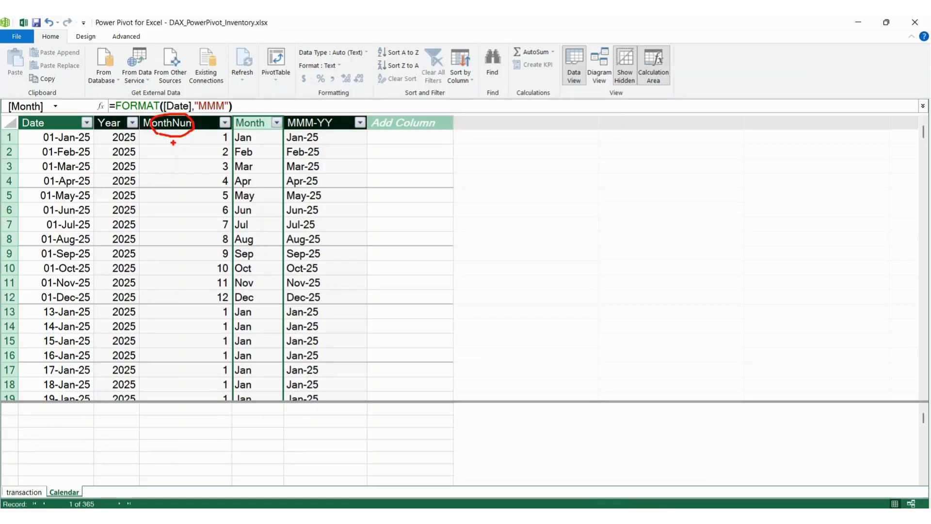
key("Escape")
left_click(464, 65)
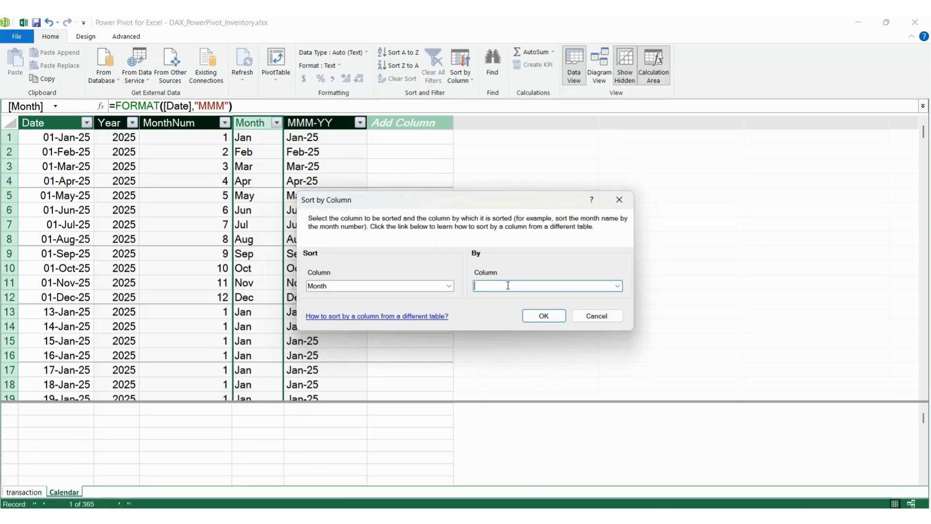
left_click(617, 287)
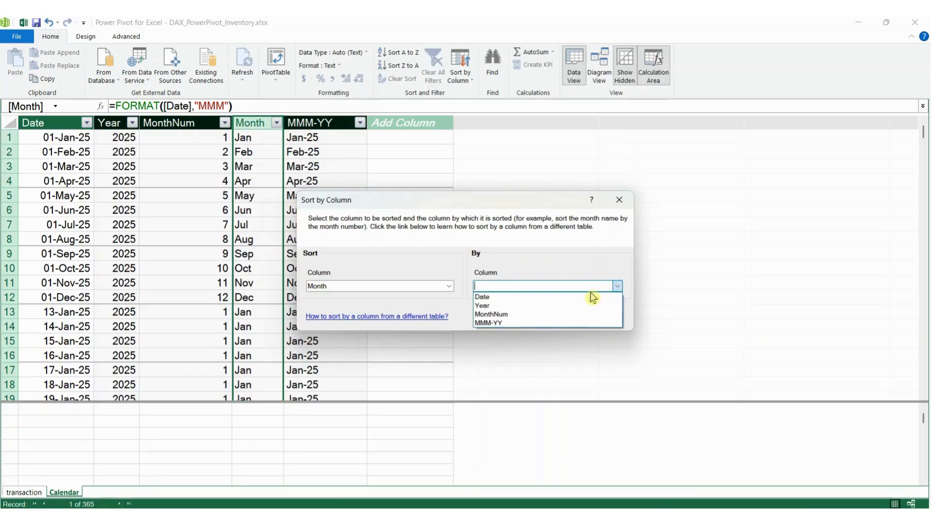
left_click(562, 314)
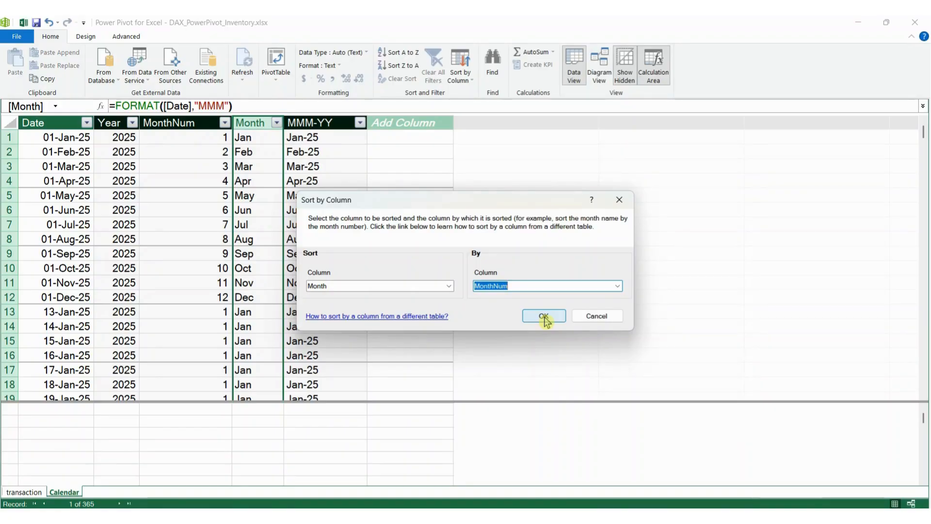
left_click(544, 316)
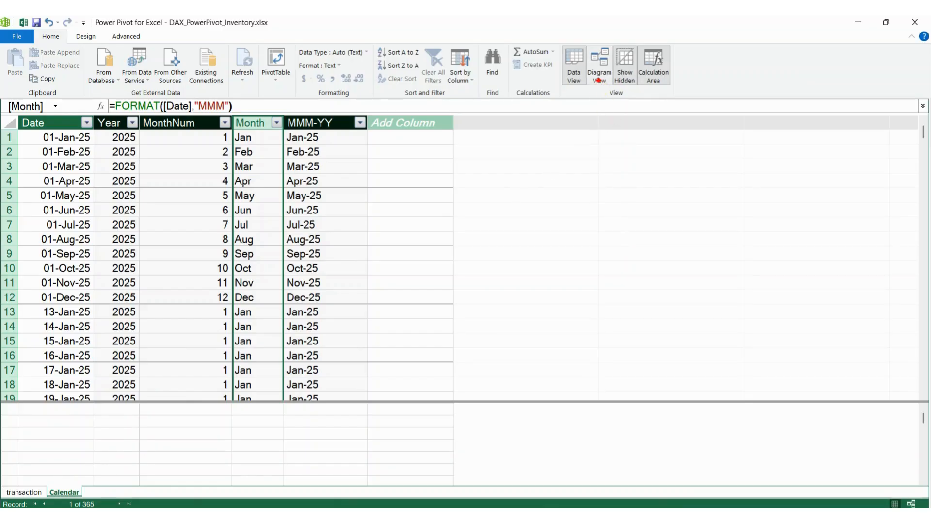
Step: In the model diagram, place the transaction table to the right of Calendar and lengthen both tables to show all their fields
left_click_drag(600, 80, 608, 118)
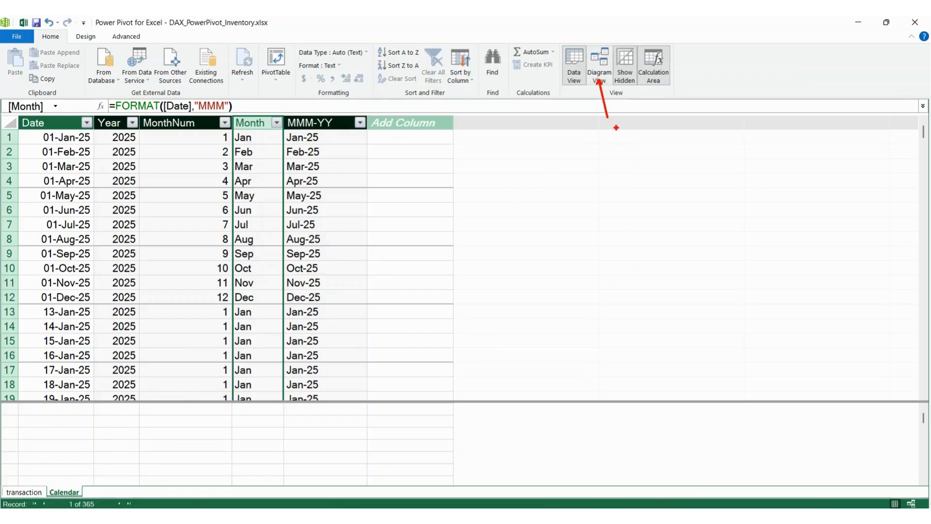
left_click(600, 64)
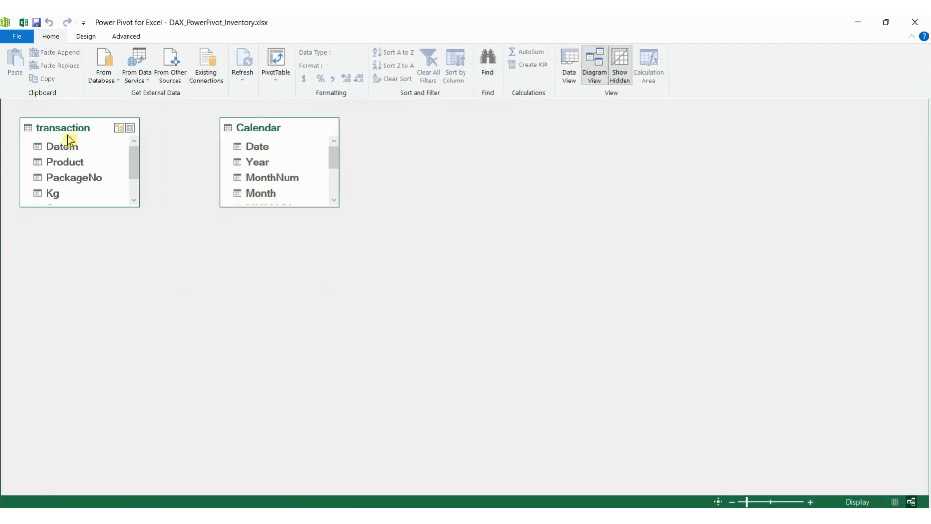
left_click_drag(67, 129, 410, 119)
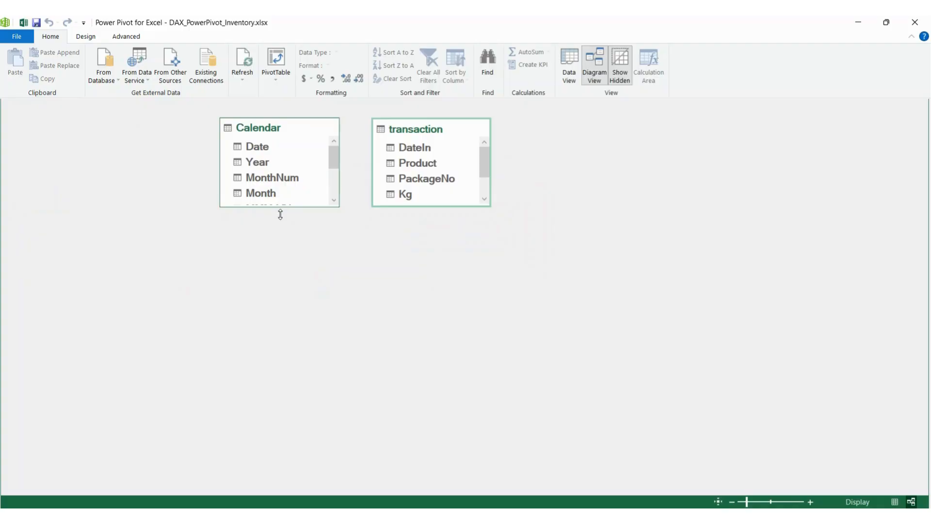
left_click_drag(280, 214, 283, 302)
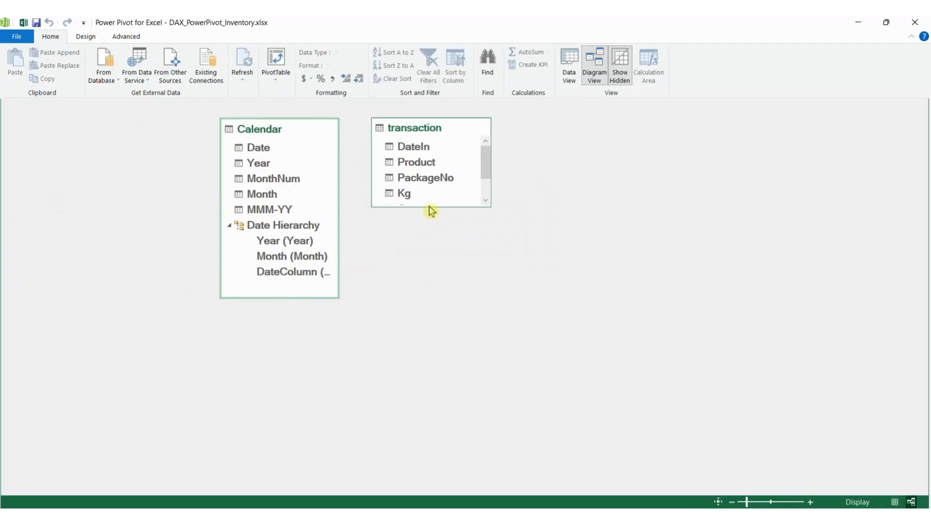
left_click_drag(431, 210, 432, 294)
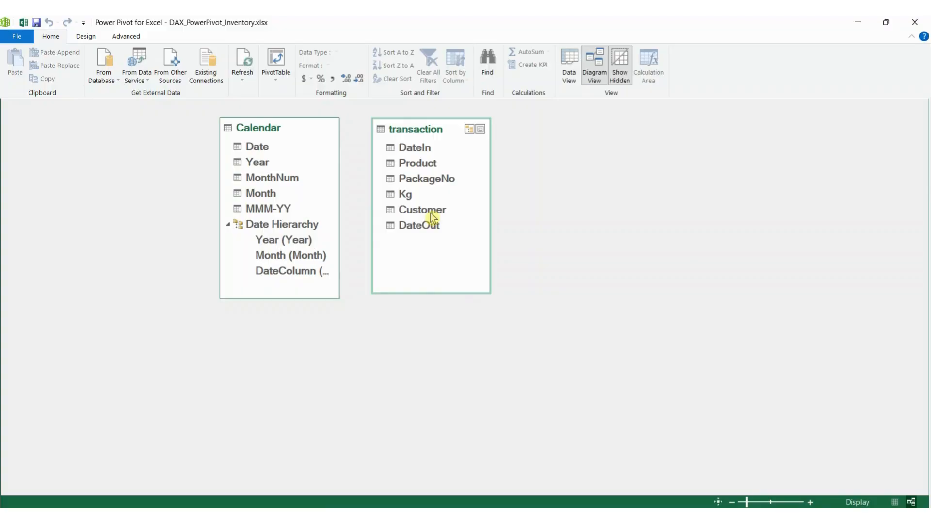
Step: Delete the Date Hierarchy from the Calendar table and adjust the spacing between the Calendar and transaction tables in the diagram
left_click_drag(289, 132, 273, 133)
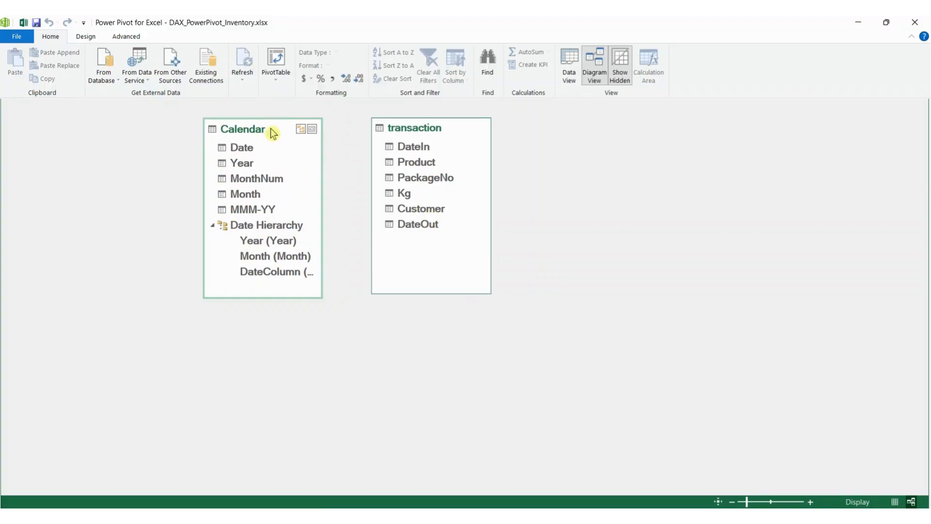
right_click(266, 225)
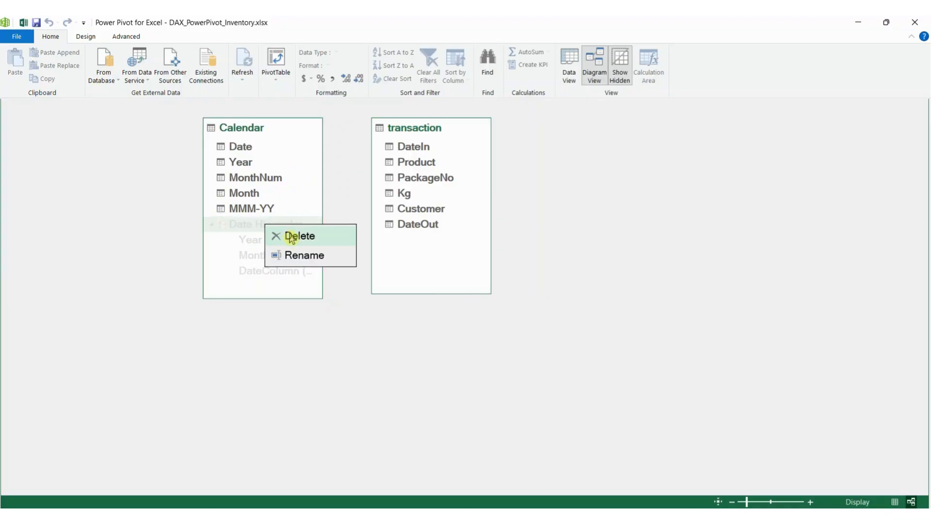
left_click(292, 237)
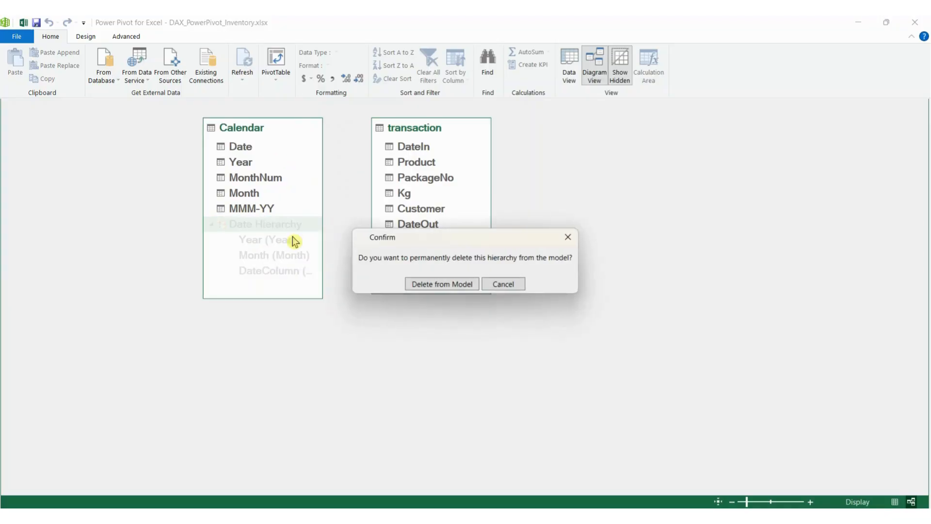
left_click(443, 286)
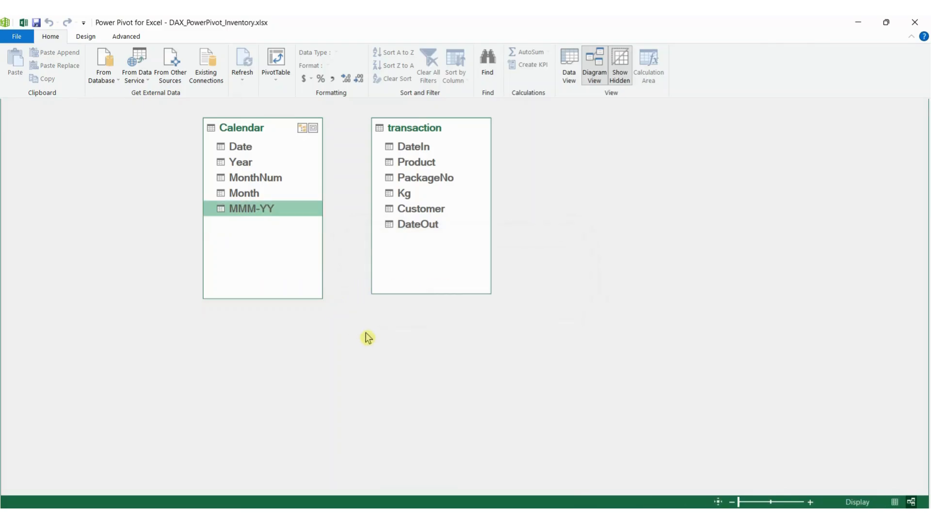
left_click(422, 129)
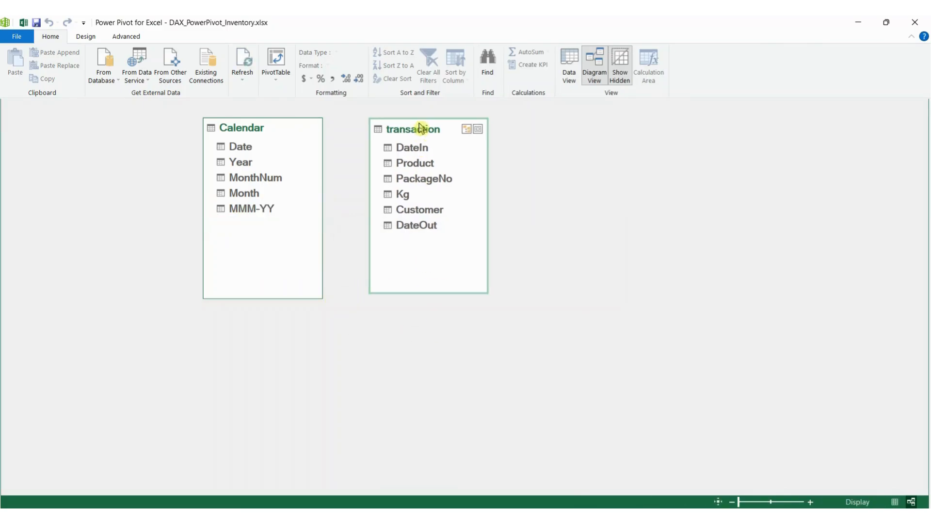
left_click_drag(421, 127, 415, 129)
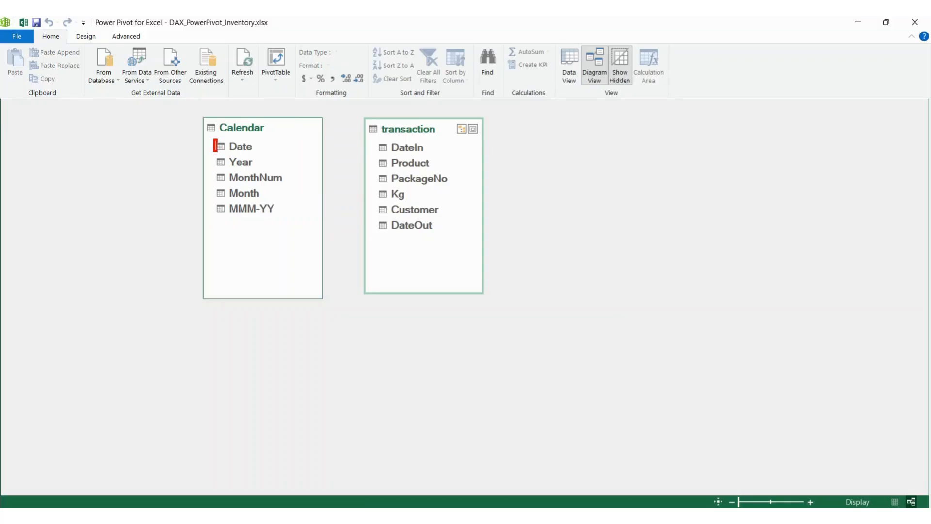
left_click_drag(217, 151, 255, 153)
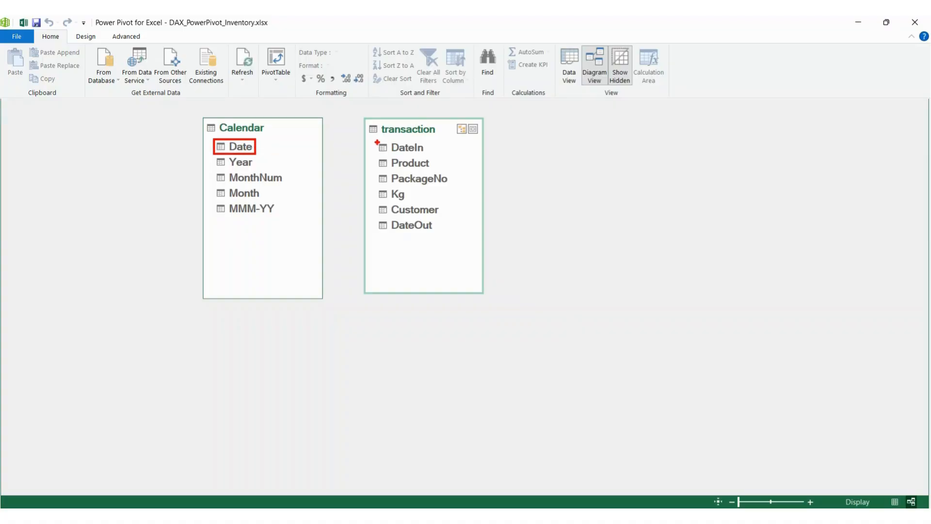
left_click_drag(374, 140, 430, 156)
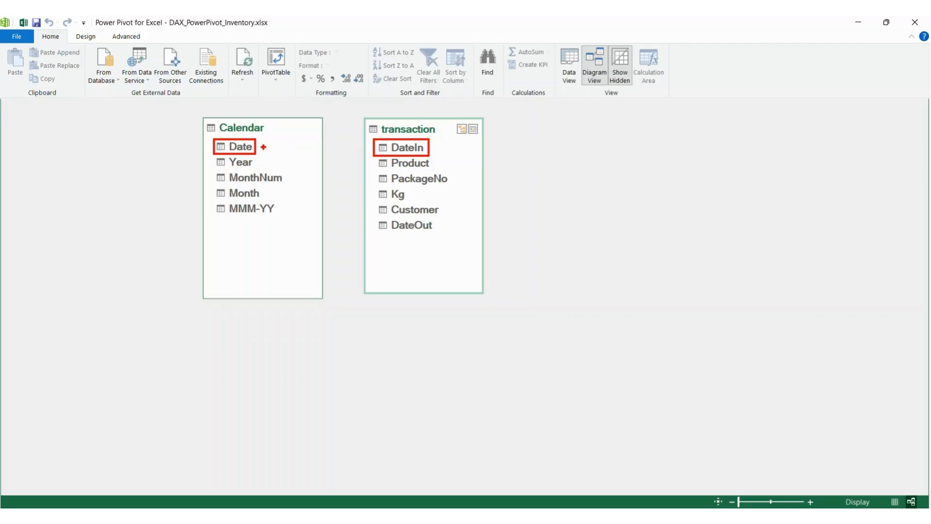
left_click_drag(264, 146, 369, 146)
key("Escape")
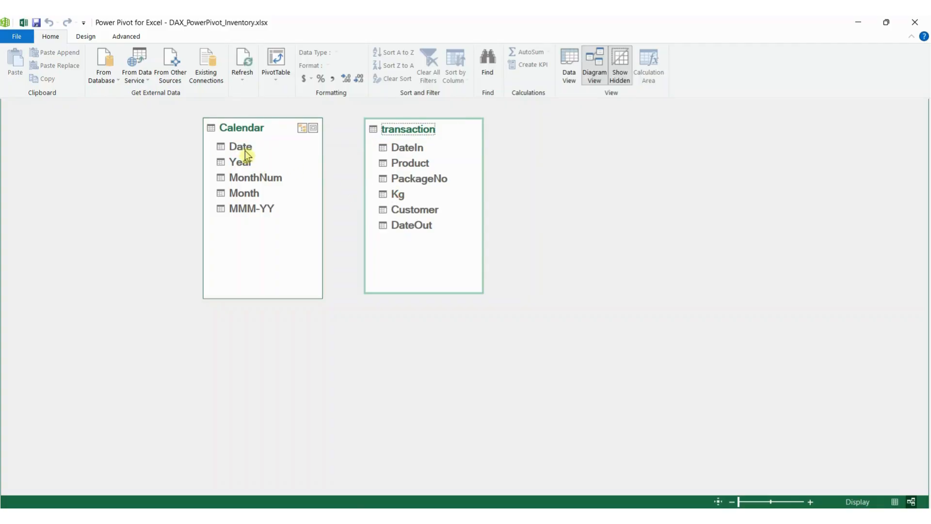
Step: Create a relationship from the Calendar table's Date field to the transaction table's DateIn field
left_click(245, 148)
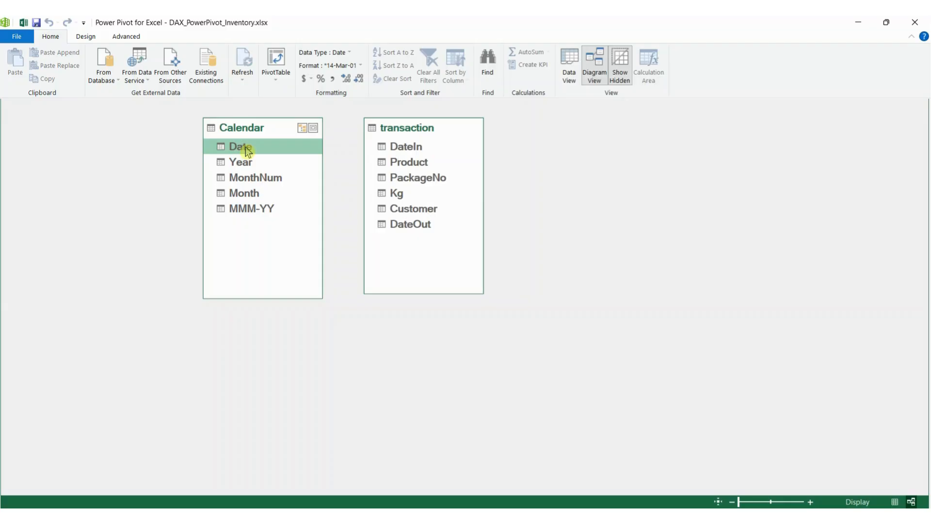
left_click_drag(247, 151, 391, 150)
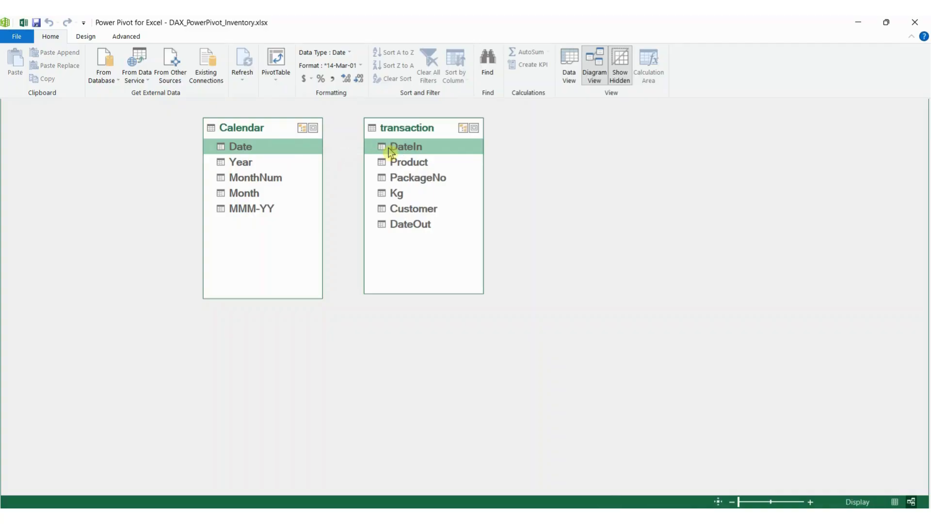
left_click(354, 302)
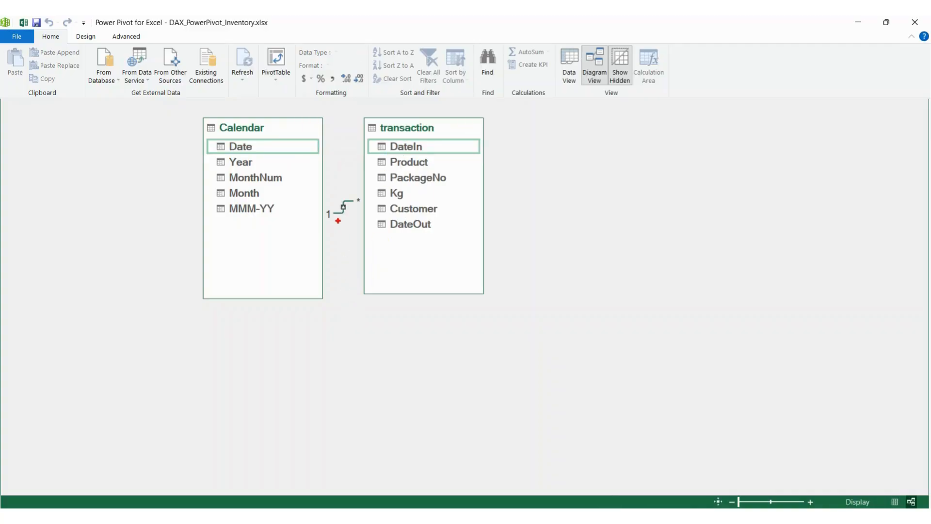
mouse_move(317, 205)
left_mouse_down()
mouse_move(376, 207)
mouse_move(325, 228)
left_mouse_up()
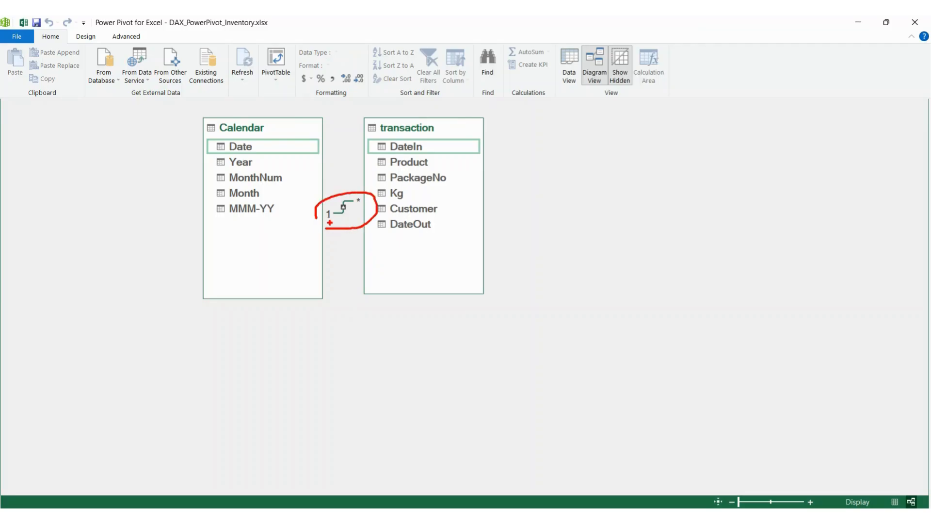
left_click_drag(329, 223, 328, 238)
left_click_drag(362, 211, 366, 221)
left_click_drag(290, 118, 272, 128)
left_click_drag(260, 147, 270, 147)
mouse_move(440, 129)
left_mouse_down()
mouse_move(452, 124)
mouse_move(445, 145)
left_mouse_up()
key("Escape")
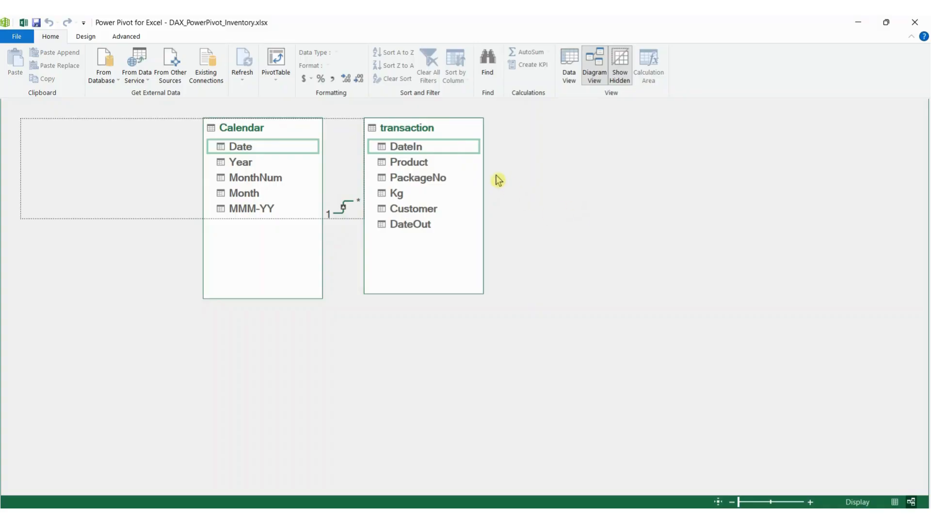
Step: Move the transaction table farther from Calendar and create a second relationship between its DateOut field and Calendar's Date field
left_click_drag(414, 126, 439, 128)
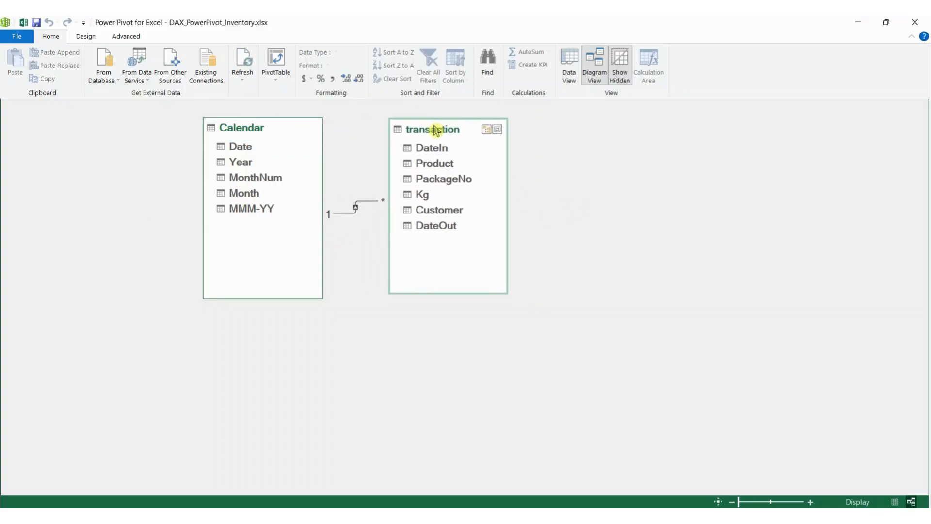
key("ctrl+2")
mouse_move(397, 218)
left_mouse_down()
mouse_move(406, 234)
mouse_move(476, 243)
left_mouse_up()
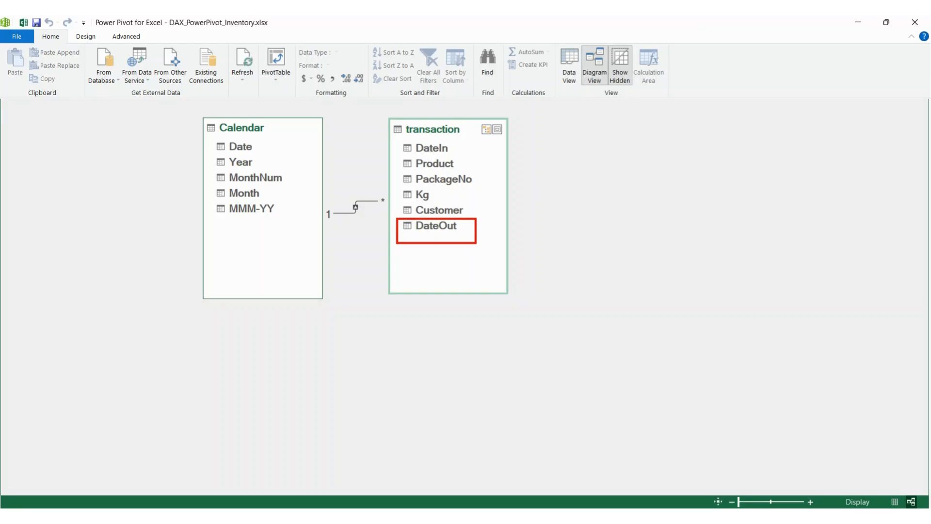
key("Escape")
mouse_move(439, 230)
left_mouse_down()
mouse_move(357, 220)
mouse_move(269, 149)
mouse_move(252, 149)
left_mouse_up()
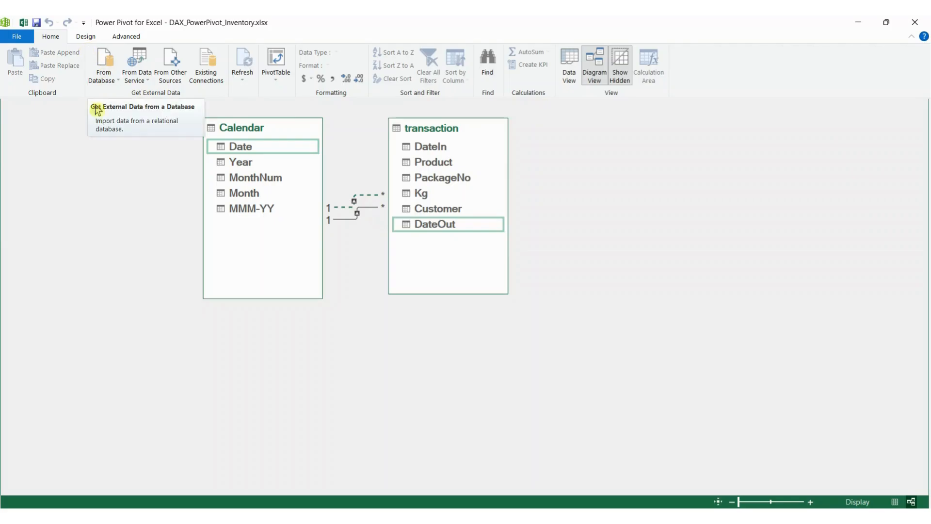
Step: Close the Power Pivot data model window and return to the Input worksheet in Excel
left_click(915, 22)
left_click(552, 275)
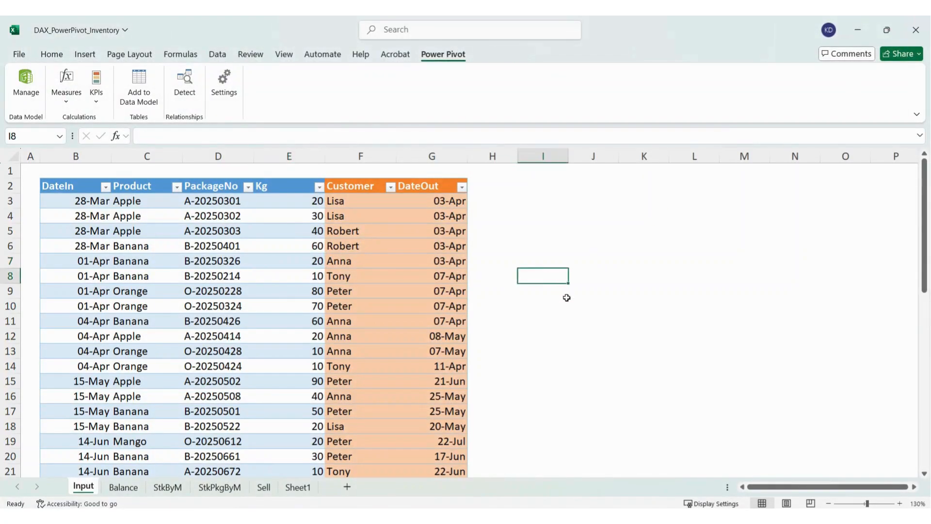
left_click(577, 321)
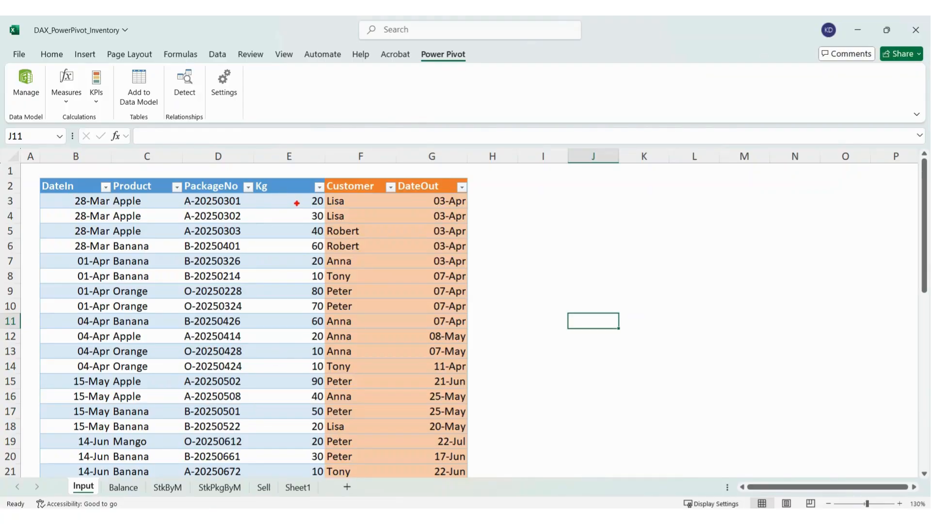
mouse_move(297, 204)
left_mouse_down()
mouse_move(309, 192)
mouse_move(331, 210)
mouse_move(304, 210)
left_mouse_up()
left_click_drag(71, 197, 99, 189)
mouse_move(282, 181)
left_mouse_down()
mouse_move(288, 231)
mouse_move(296, 218)
left_mouse_up()
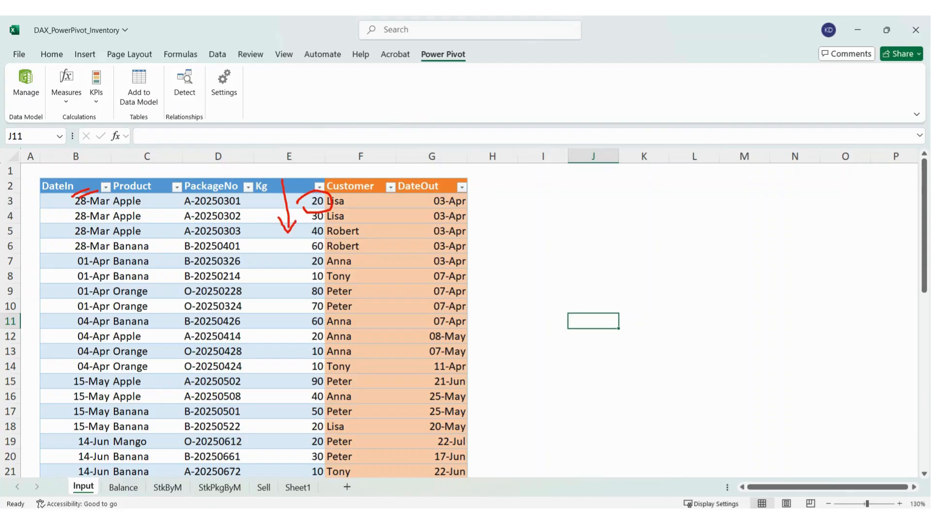
key("Escape")
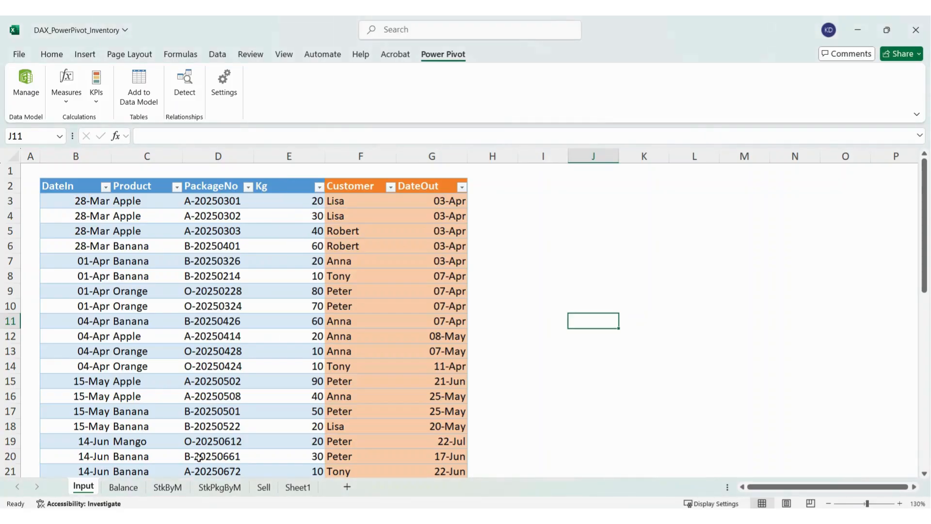
Step: On the Balance sheet, start a new measure in the transaction table and name it In
left_click(127, 490)
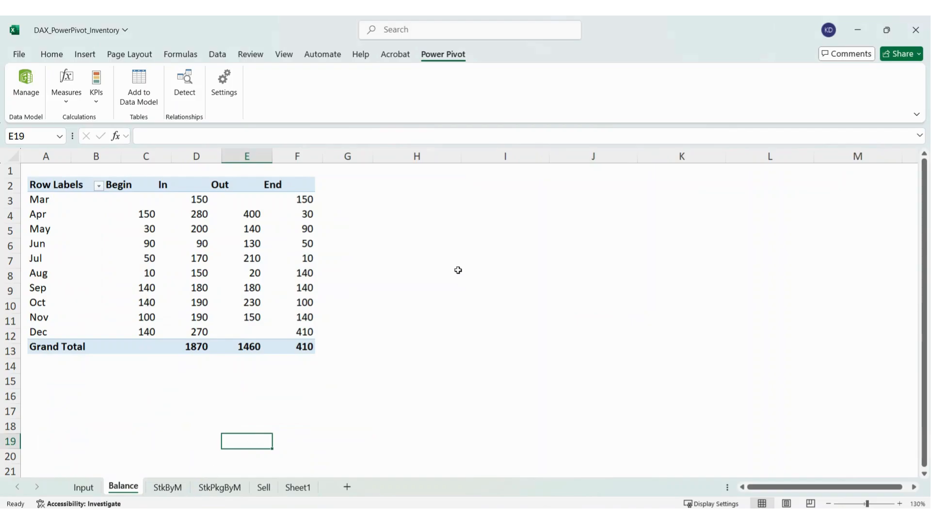
left_click(456, 267)
left_click(404, 354)
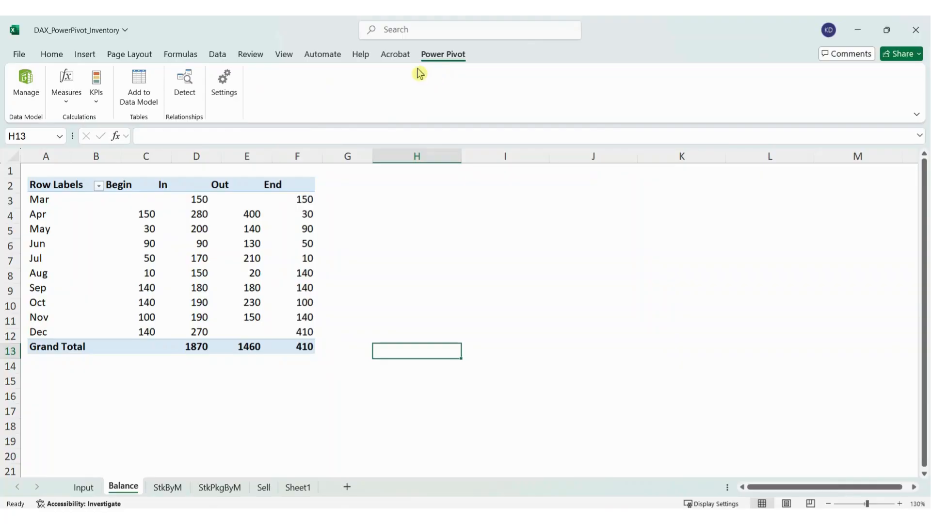
left_click(68, 105)
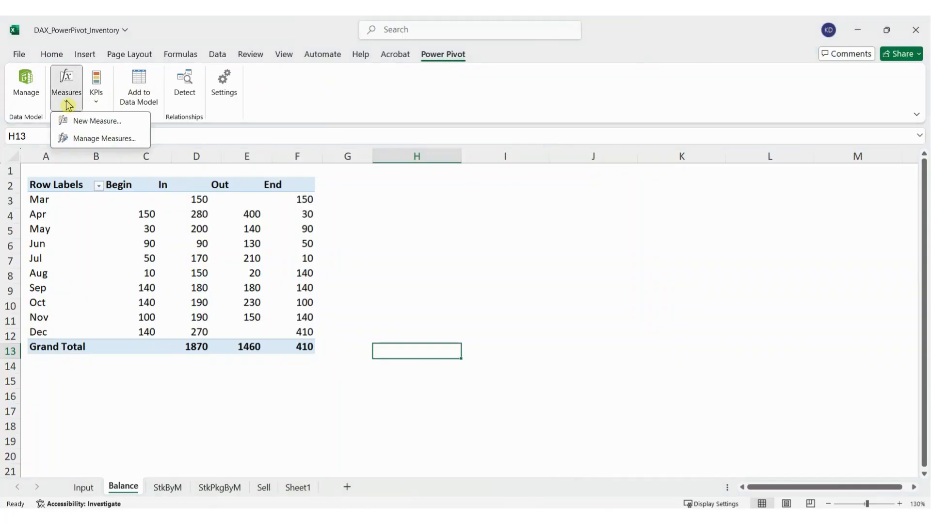
left_click(99, 121)
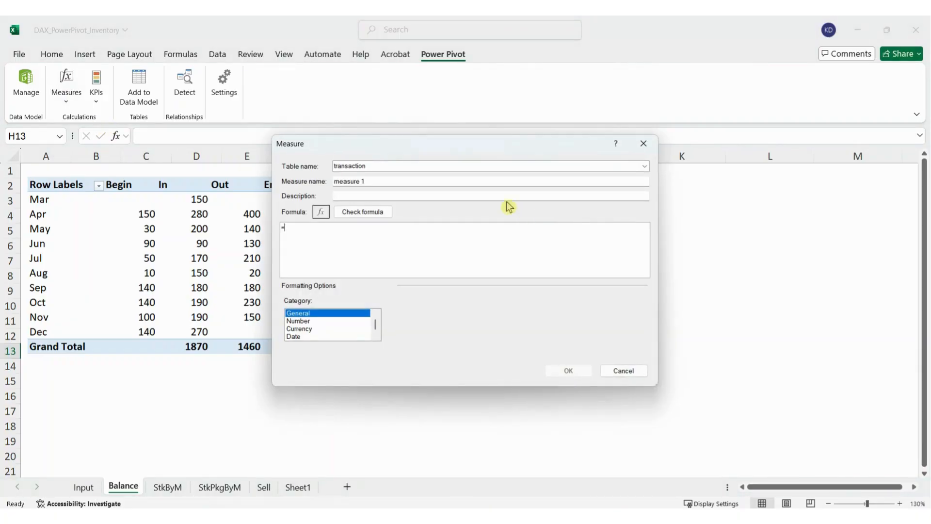
left_click_drag(490, 145, 514, 175)
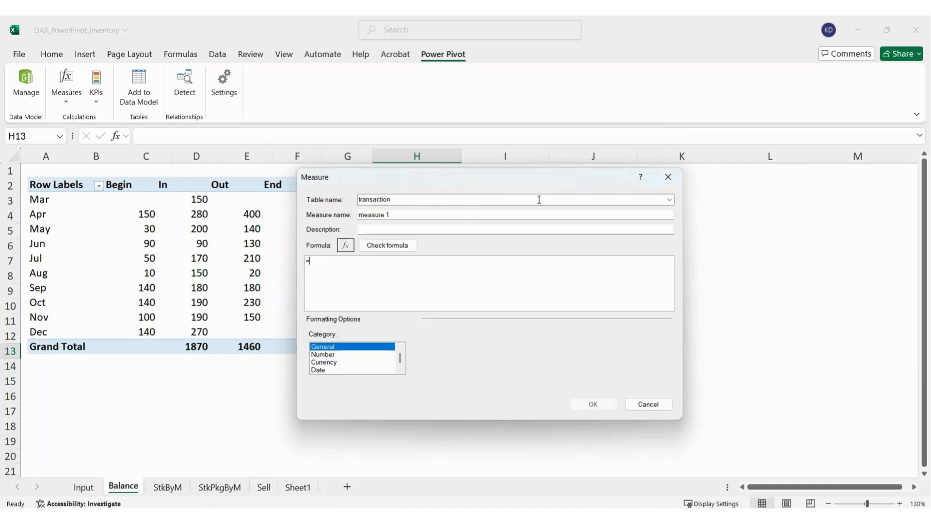
left_click(669, 199)
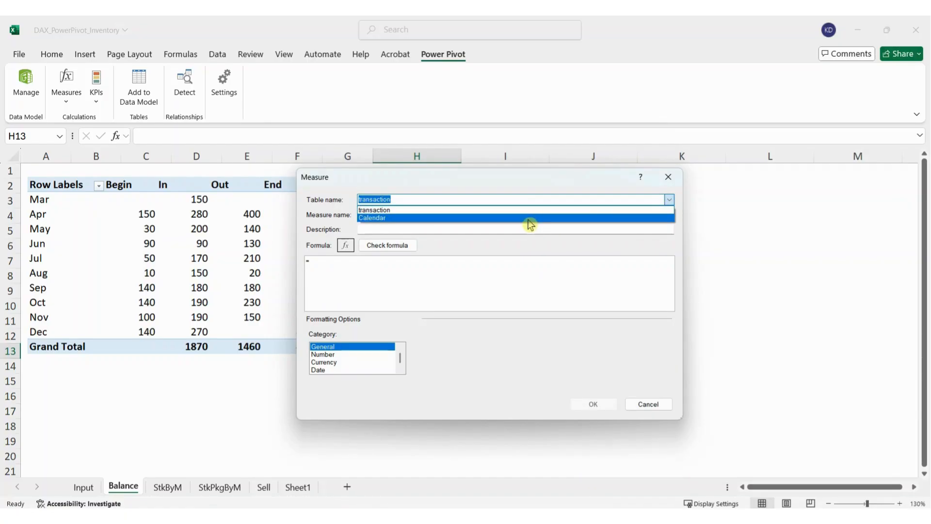
left_click(528, 187)
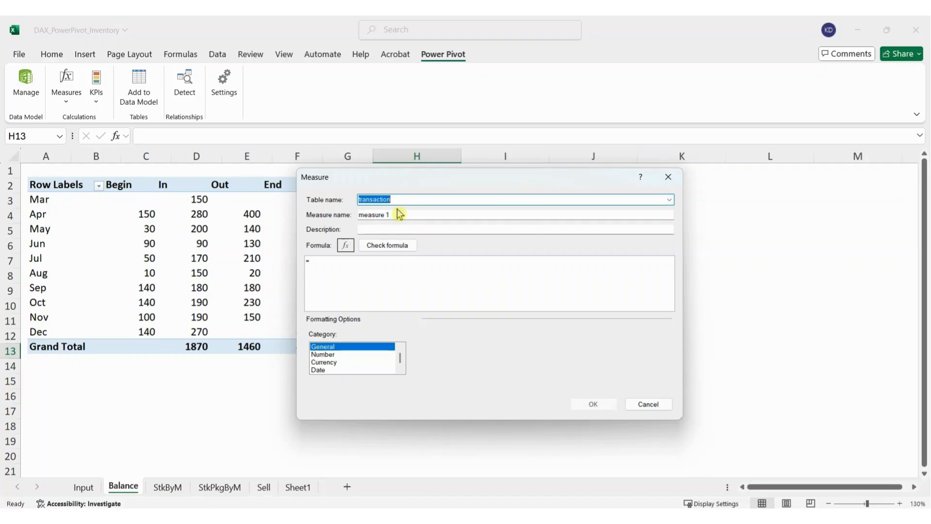
left_click_drag(401, 213, 363, 217)
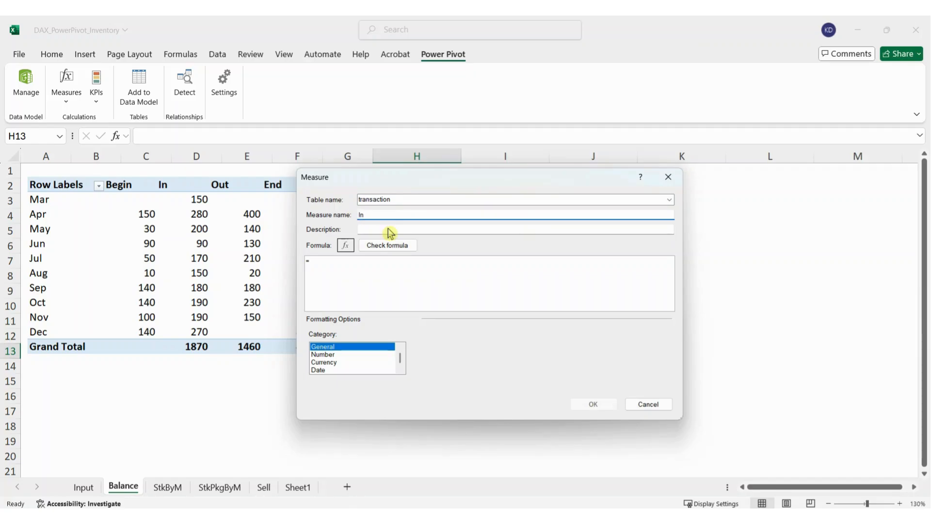
Step: Enter SUM([Kg]) as the formula of the In measure
left_click(400, 274)
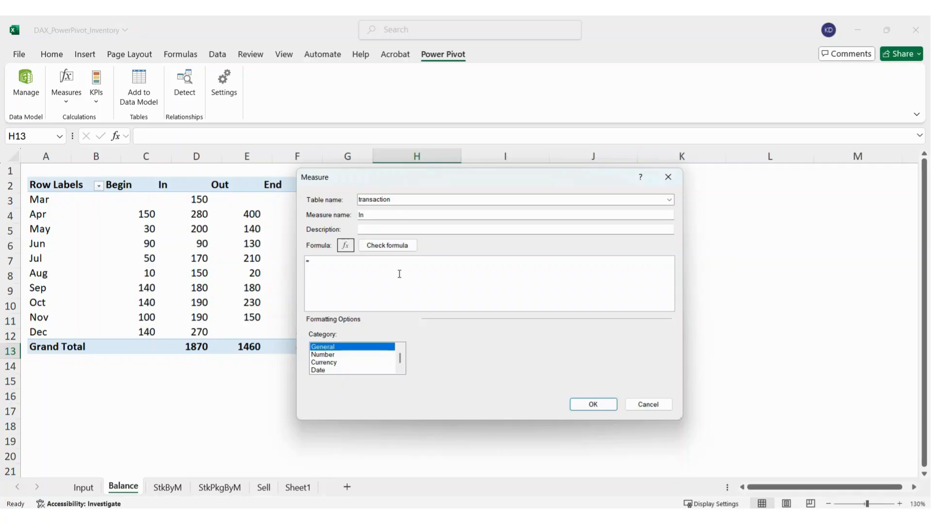
type("SUM")
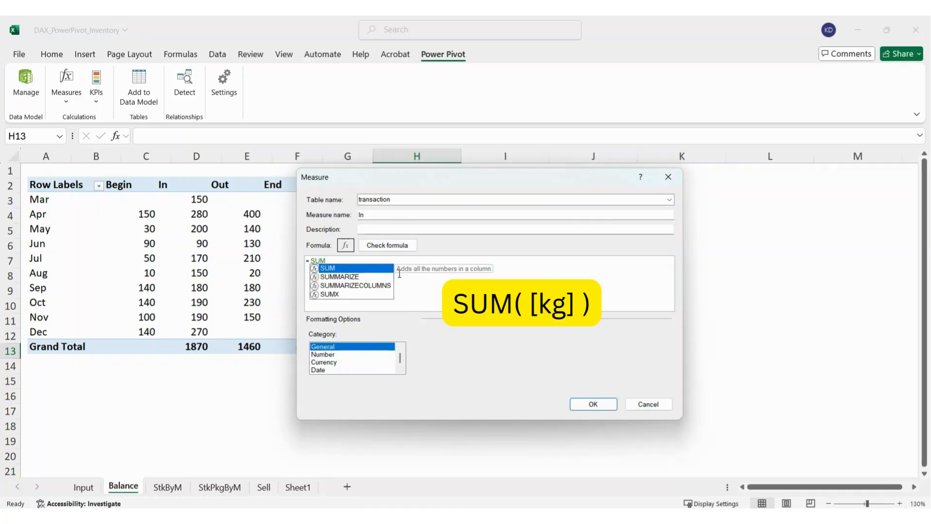
type("(")
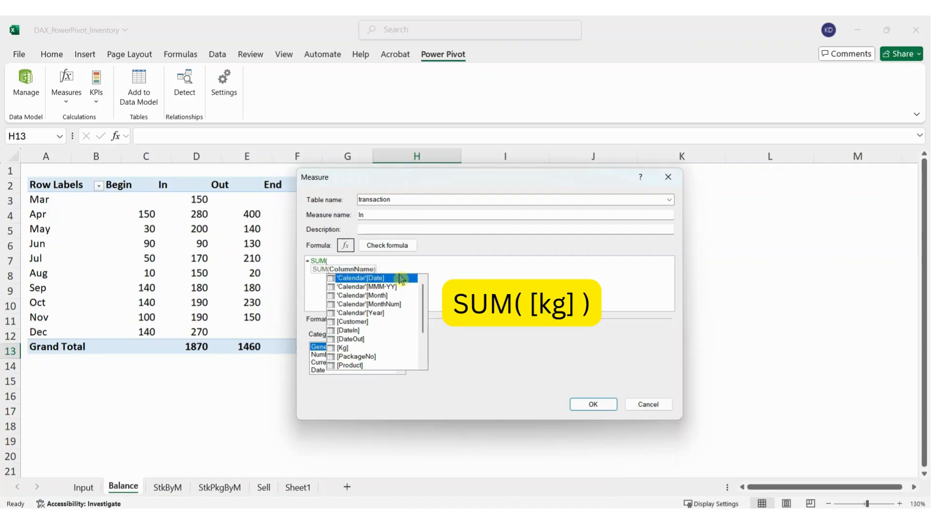
double_click(346, 349)
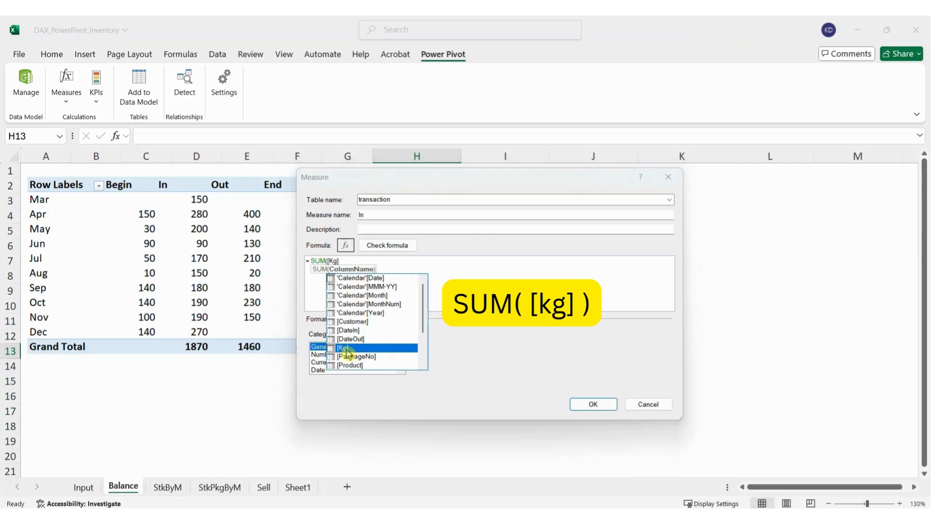
type(")")
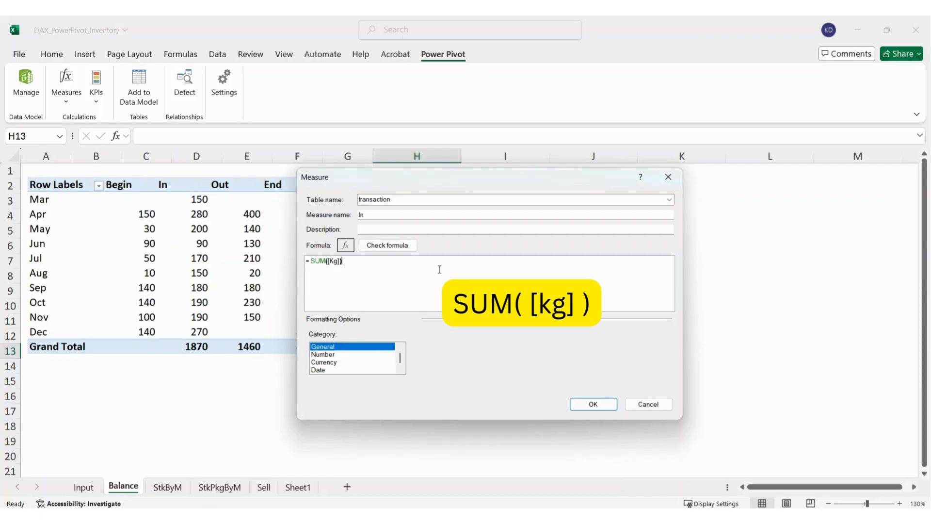
Step: Format the In measure as a whole number with a 1000 separator and save the measure
left_click(329, 354)
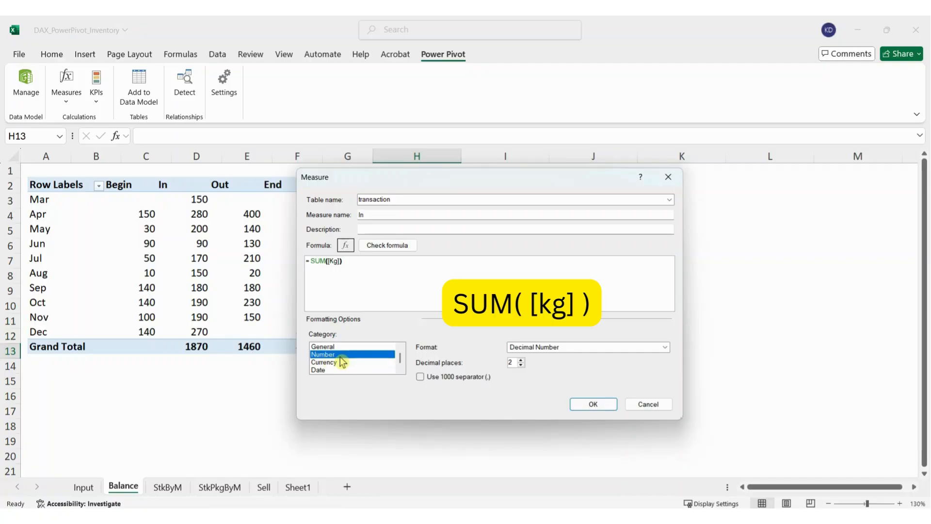
left_click(573, 348)
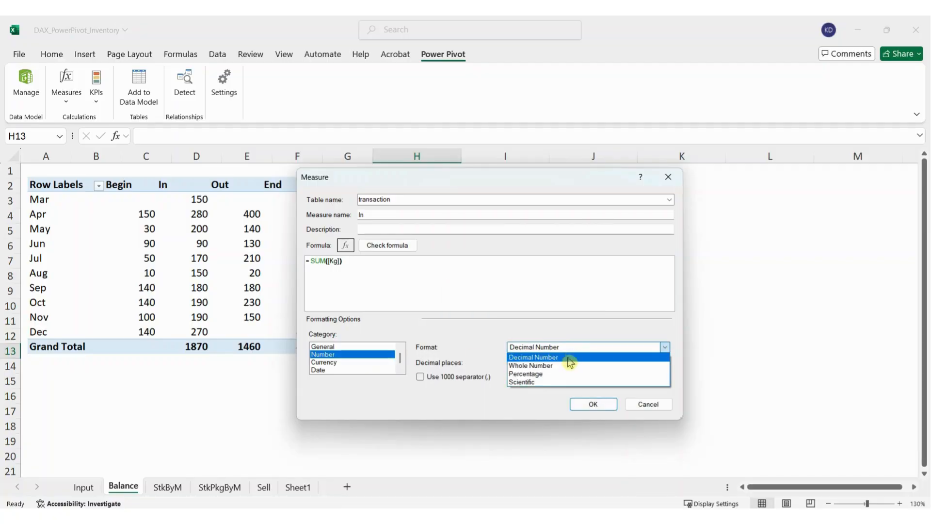
left_click(567, 368)
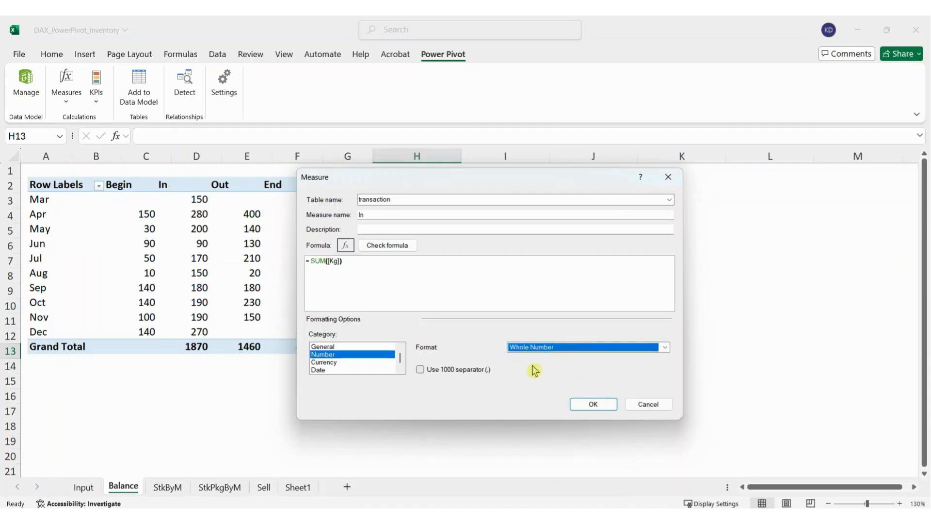
left_click(421, 370)
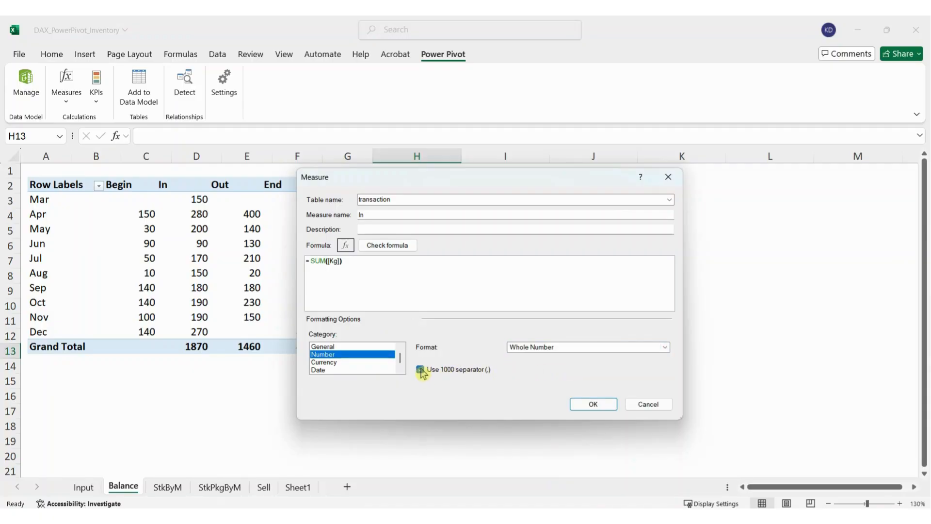
left_click(593, 410)
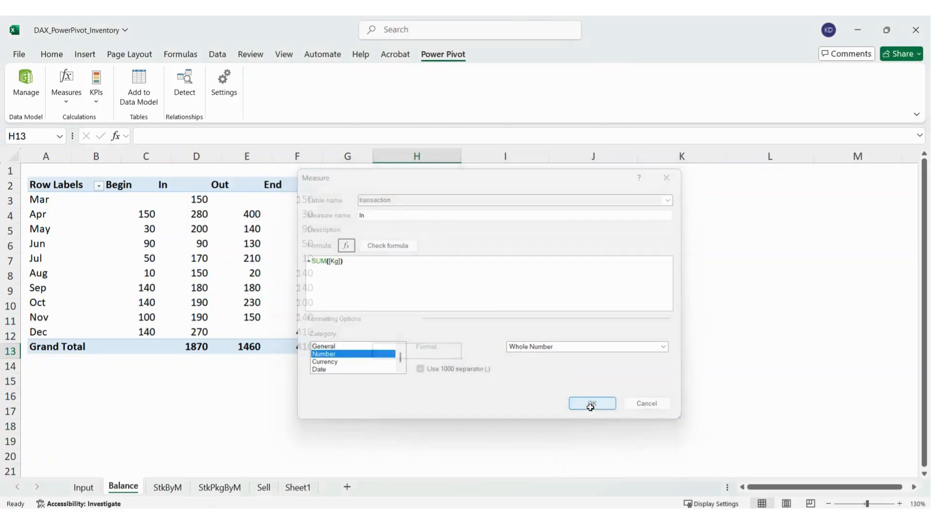
Step: Insert a PivotTable from the Data Model into cell H3 of the Balance sheet
left_click(445, 232)
left_click(420, 205)
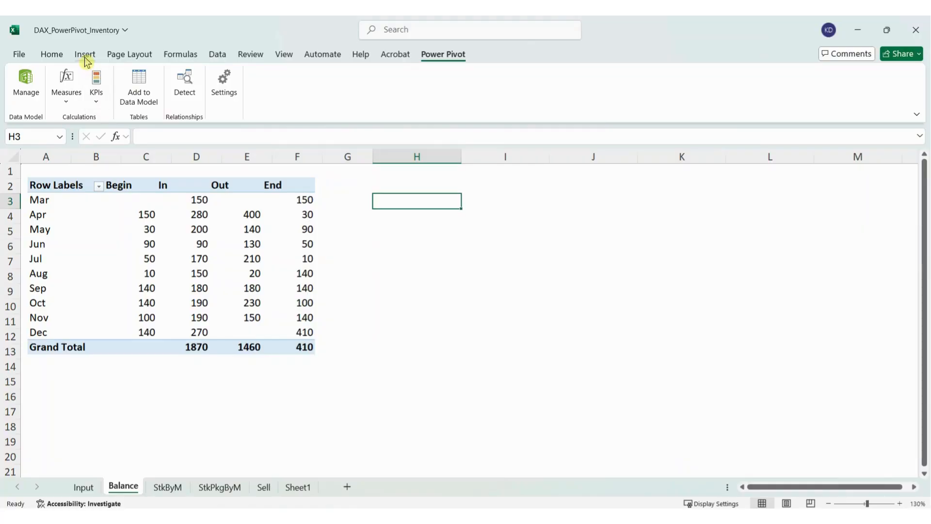
left_click(86, 57)
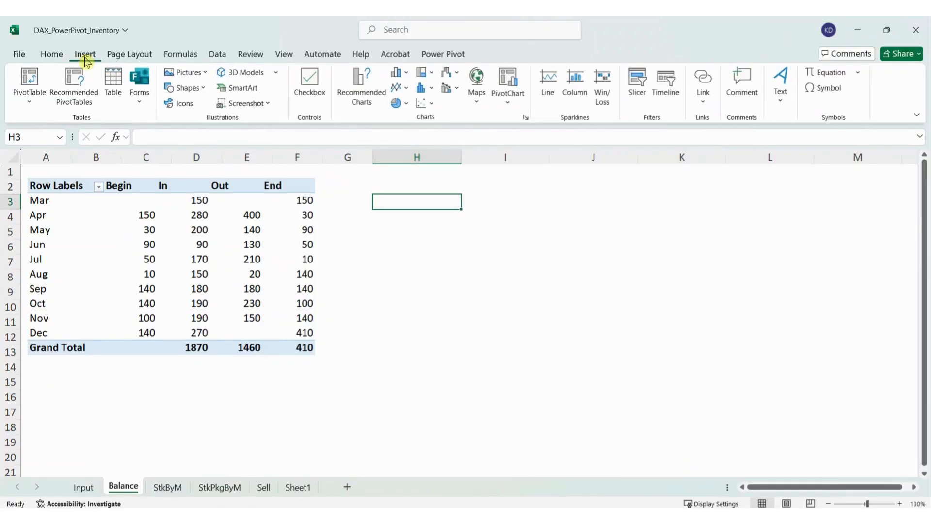
left_click(29, 104)
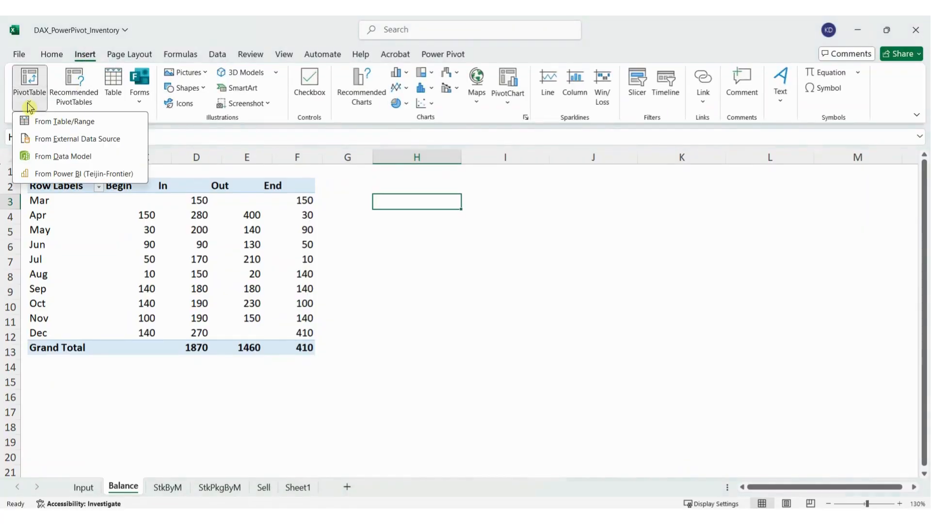
left_click(64, 157)
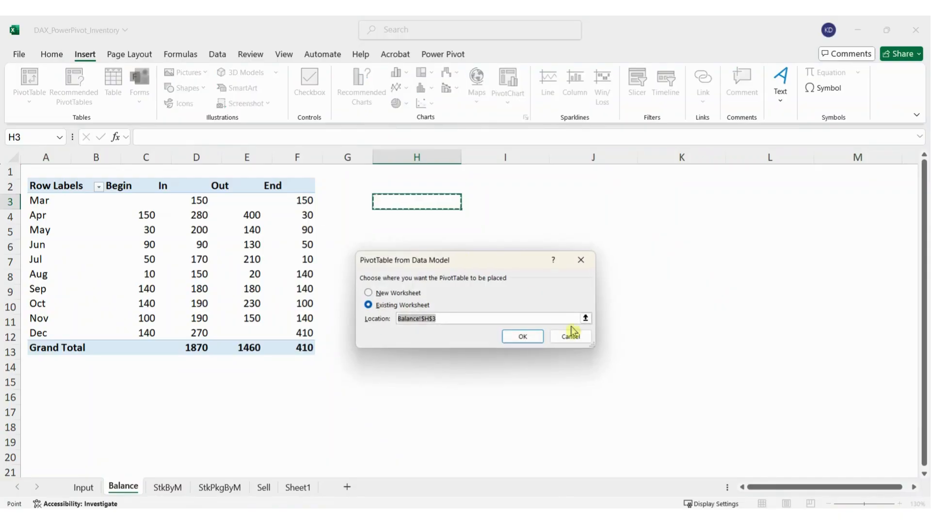
left_click(523, 336)
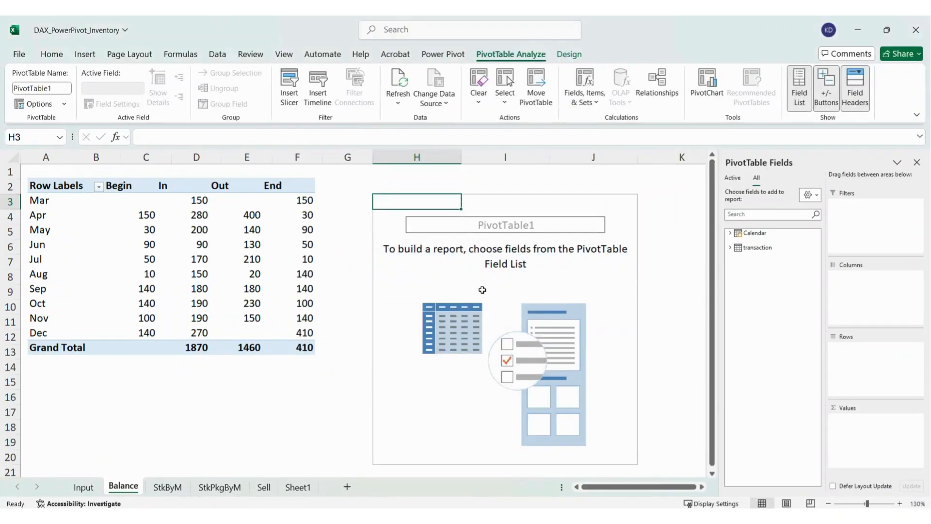
Step: Add Calendar's Month field to the PivotTable's rows and the transaction table's In measure to its values
left_click(734, 247)
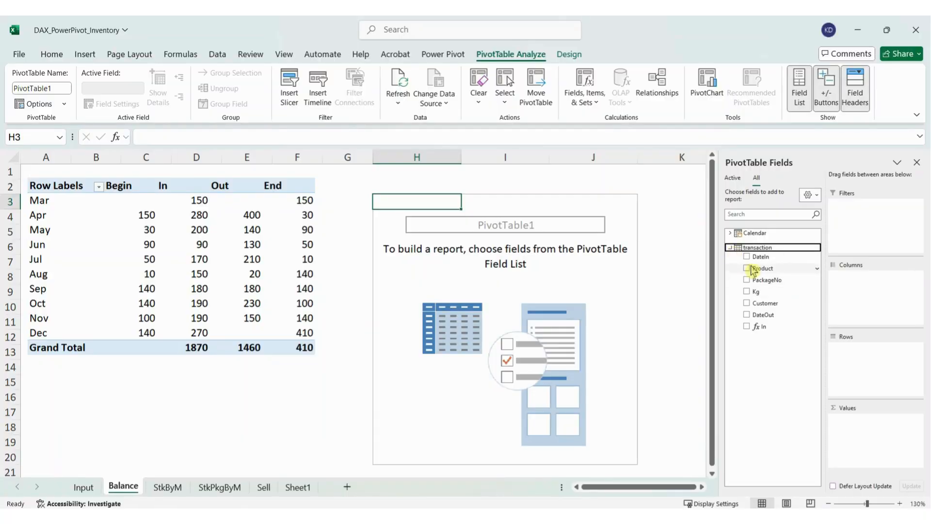
left_click(730, 234)
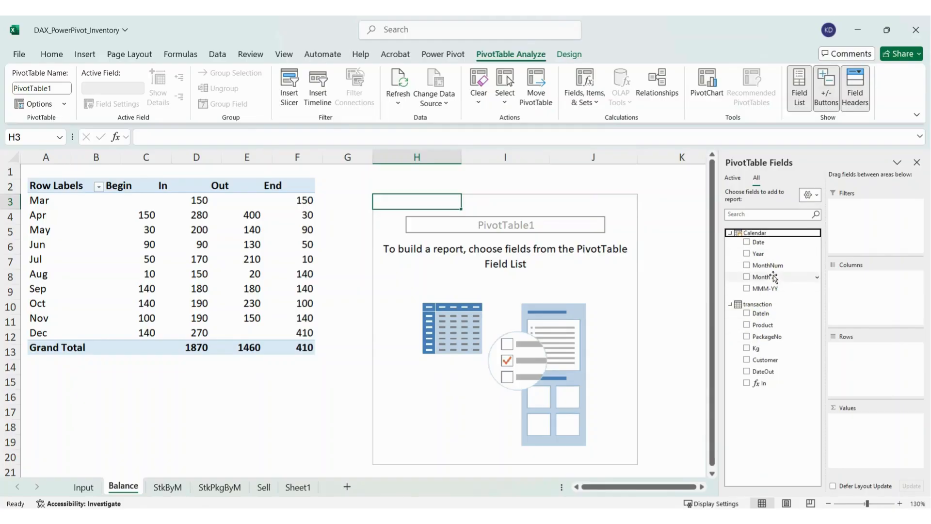
left_click_drag(766, 277, 879, 356)
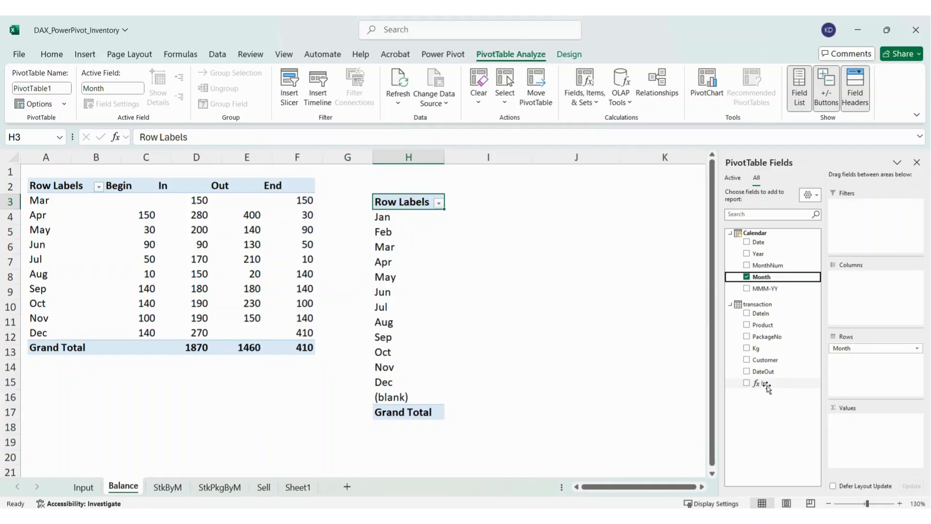
left_click_drag(760, 383, 867, 440)
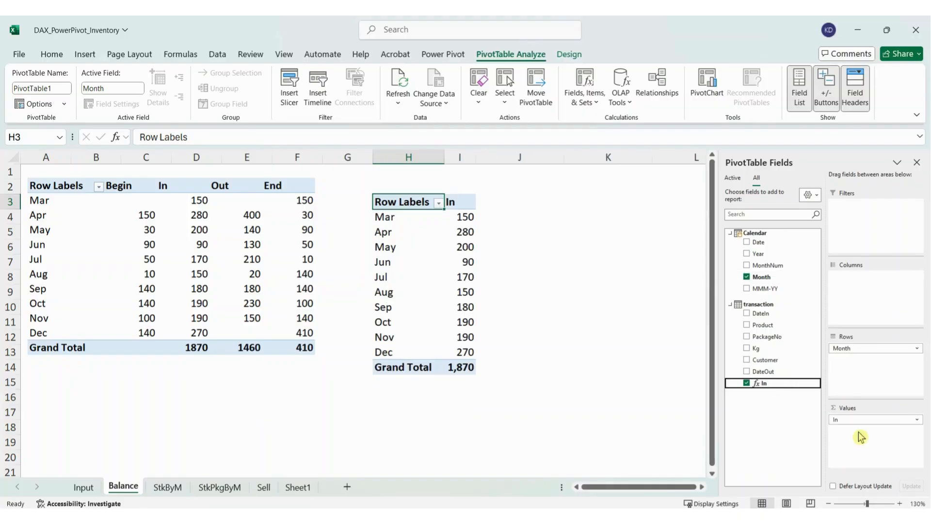
left_click(523, 227)
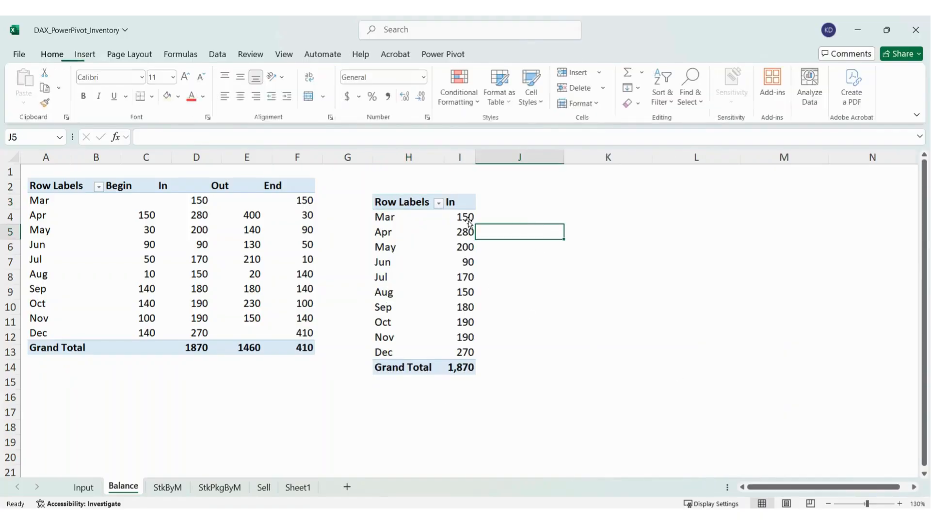
Step: Move the reference balance picture down so its header row lines up with the new PivotTable's header in row 3
left_click(405, 199)
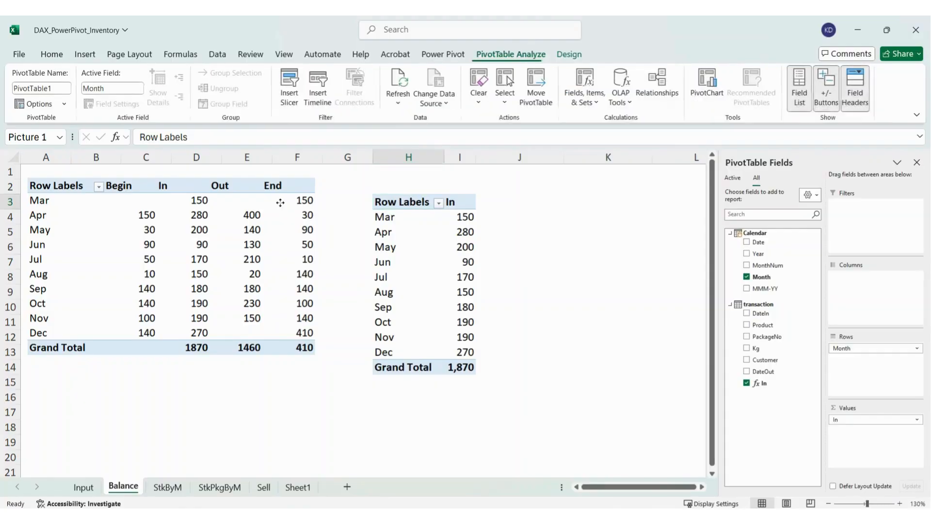
left_click_drag(280, 201, 279, 218)
left_click(597, 249)
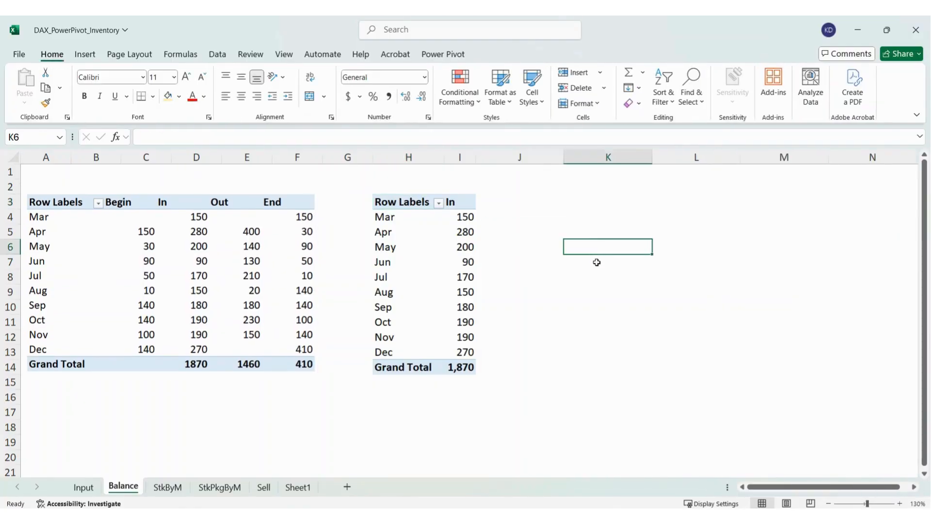
Step: Compare the In column and its grand total in the reference picture with those in the new PivotTable
mouse_move(453, 212)
left_mouse_down()
mouse_move(473, 194)
mouse_move(453, 212)
left_mouse_up()
mouse_move(148, 190)
left_mouse_down()
mouse_move(170, 209)
mouse_move(146, 207)
left_mouse_up()
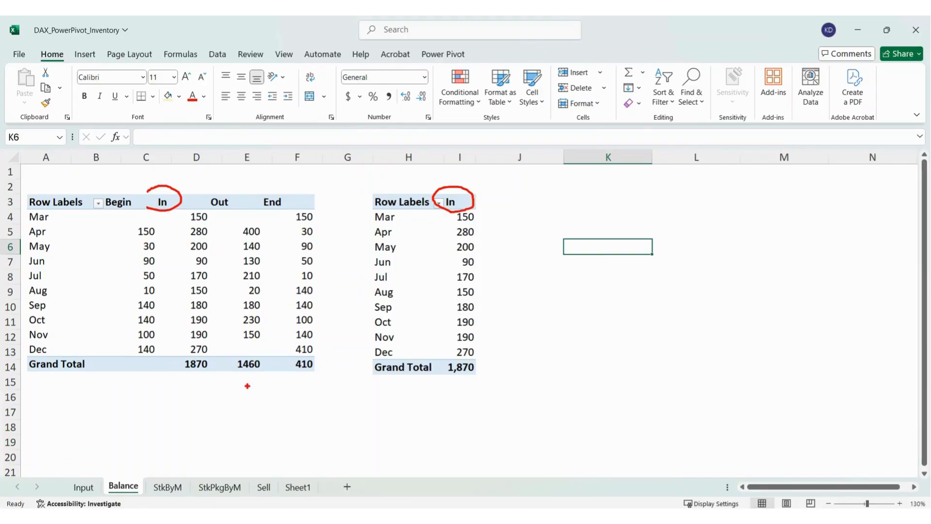
left_click_drag(197, 372, 229, 366)
left_click_drag(469, 382, 484, 373)
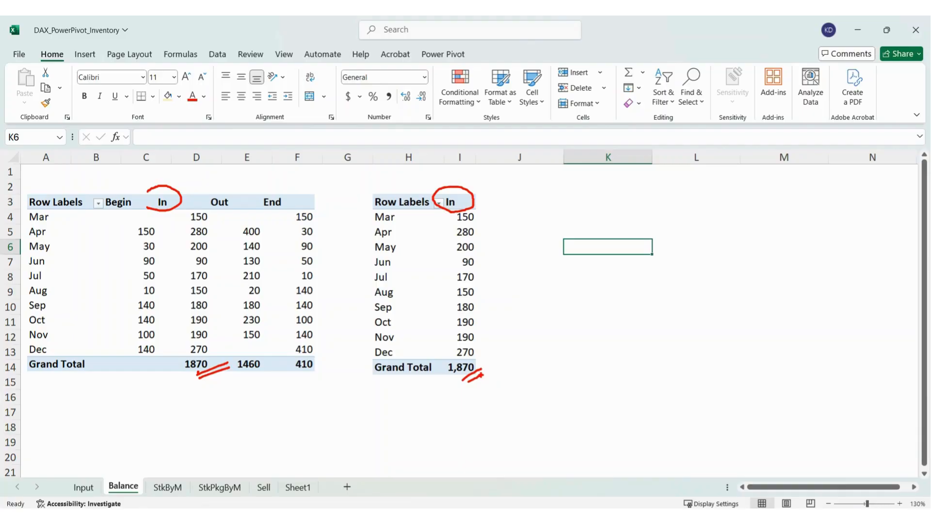
key("Escape")
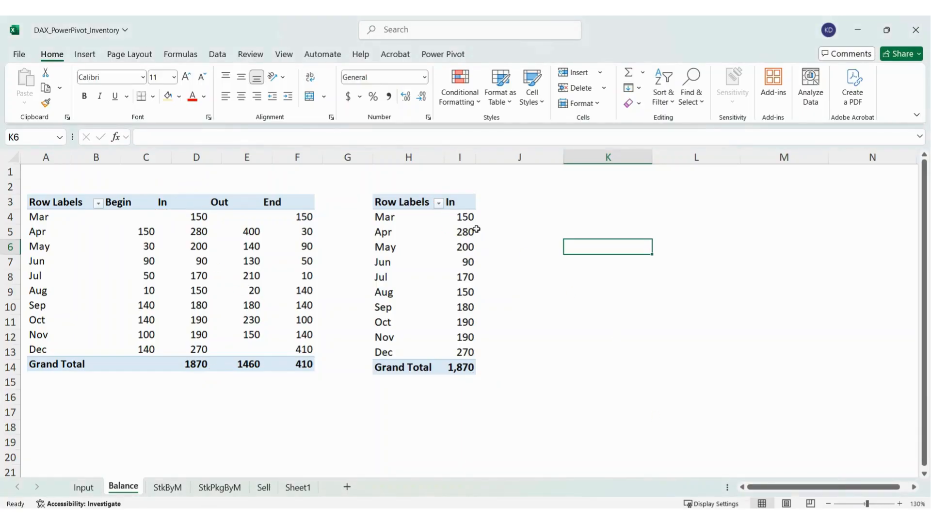
left_click(516, 245)
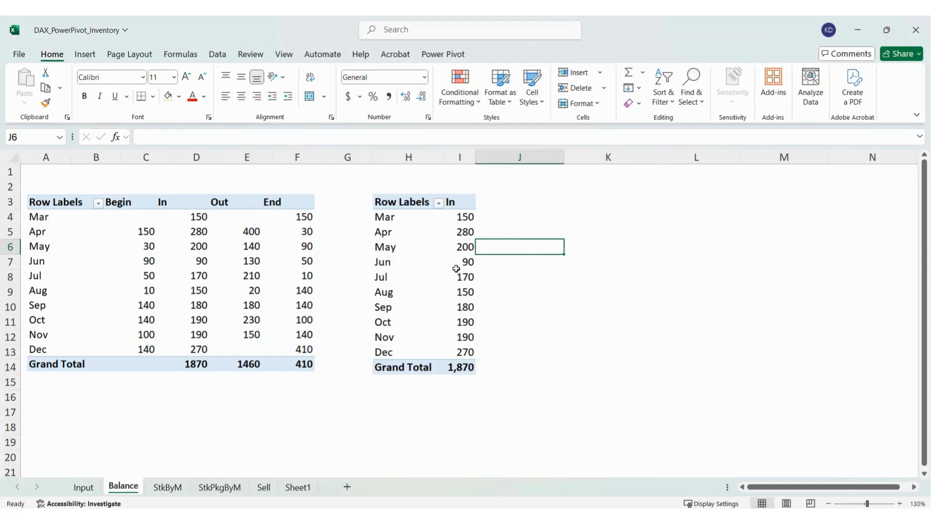
Step: Open the Power Pivot data model window and switch to the transaction table
left_click(434, 270)
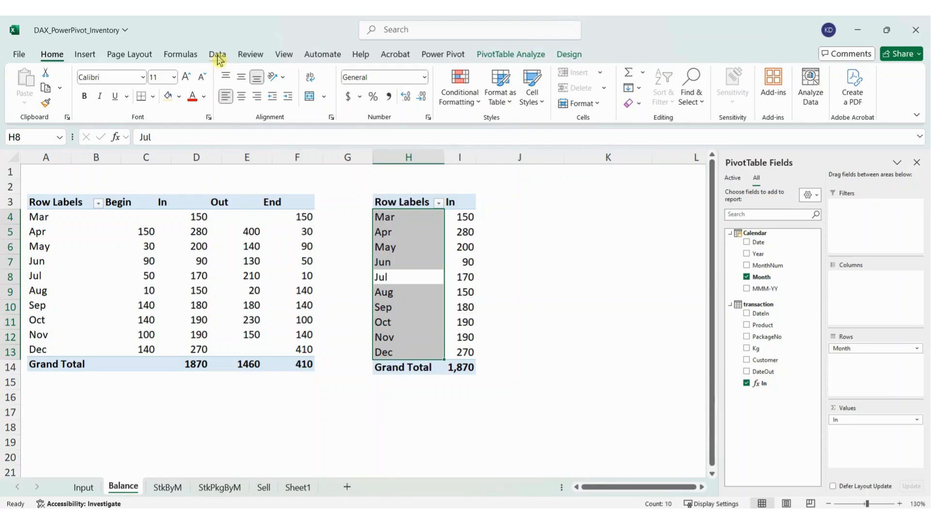
left_click(445, 61)
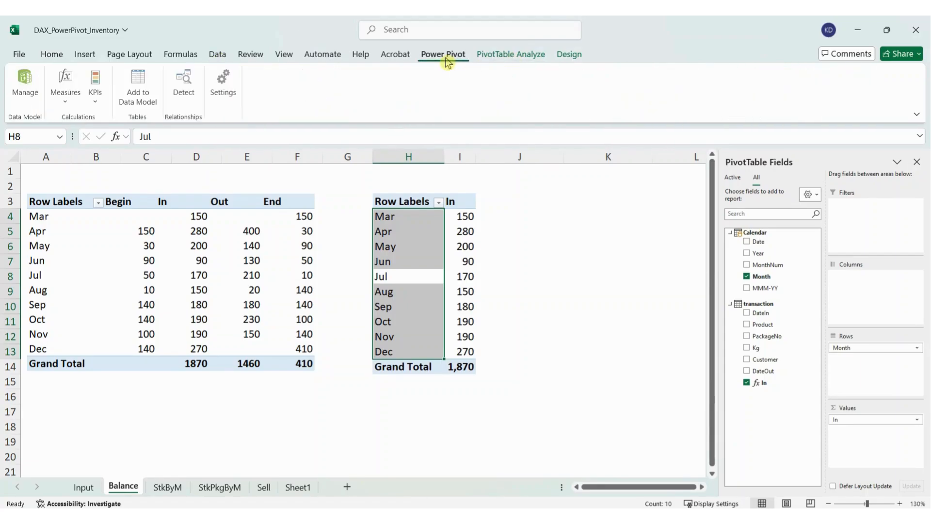
left_click(25, 83)
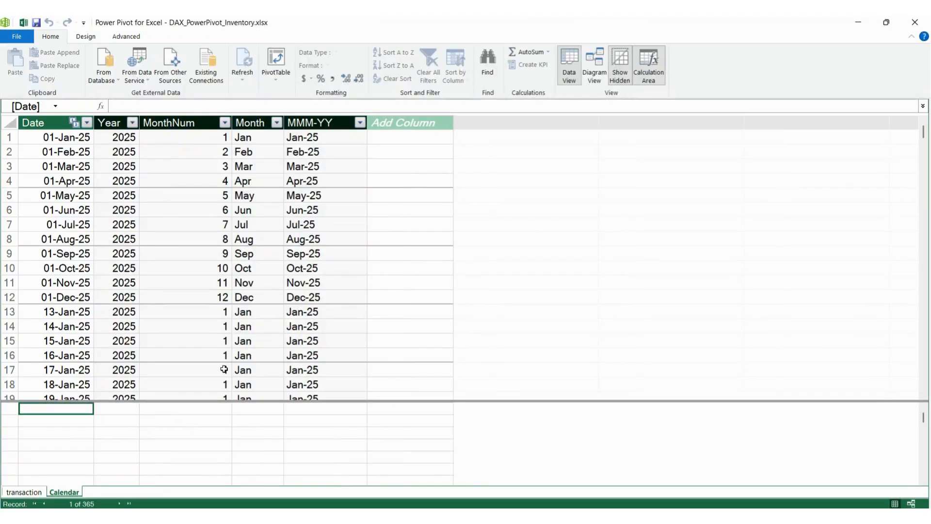
left_click(22, 492)
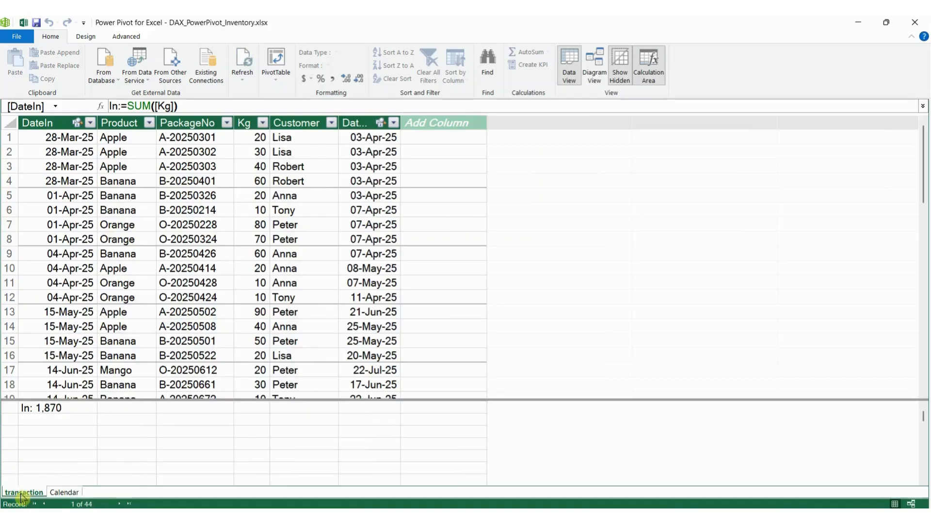
Step: Examine the In measure's formula and its result in the transaction table's calculation area
left_click(70, 408)
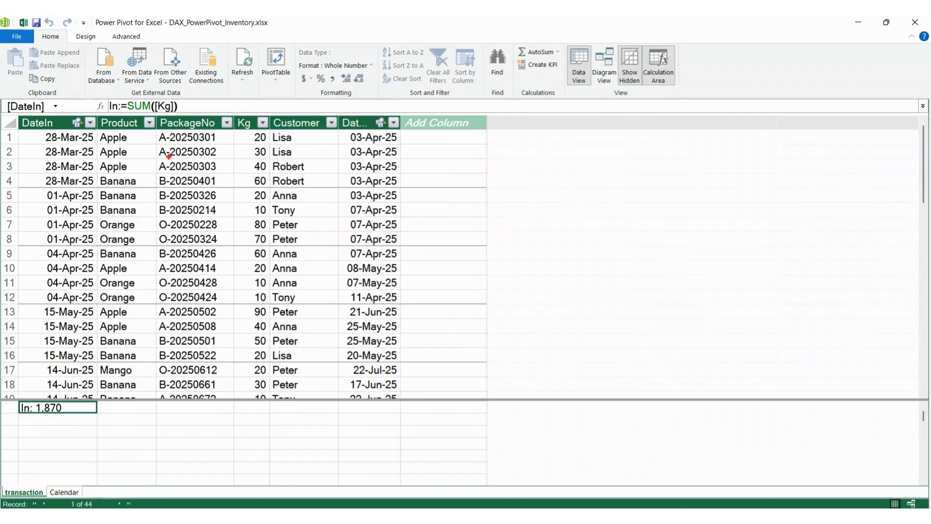
mouse_move(110, 104)
left_mouse_down()
mouse_move(170, 93)
mouse_move(108, 111)
left_mouse_up()
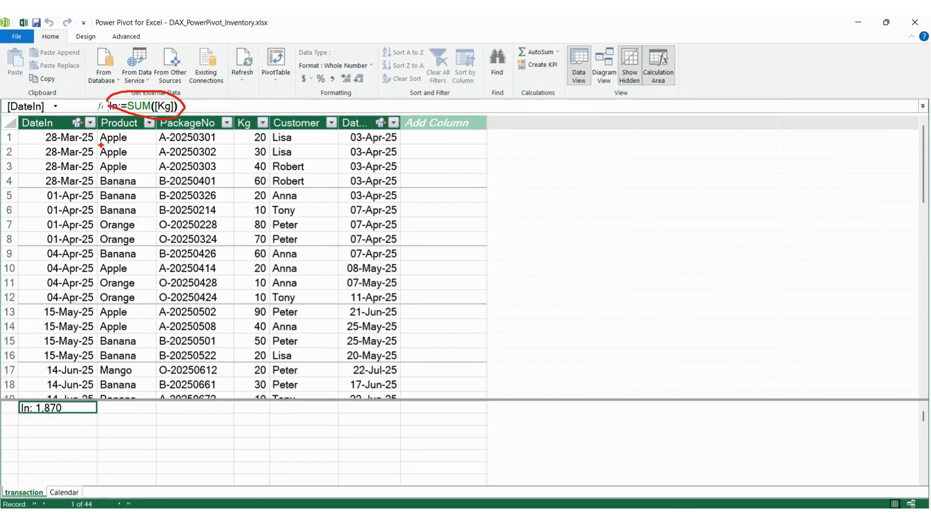
mouse_move(104, 420)
left_mouse_down()
mouse_move(110, 413)
mouse_move(124, 430)
left_mouse_up()
key("Escape")
Step: Start an Out measure below In in the transaction table's calculation area with CALCULATE(sum([Kg]) as its expression
left_click(68, 420)
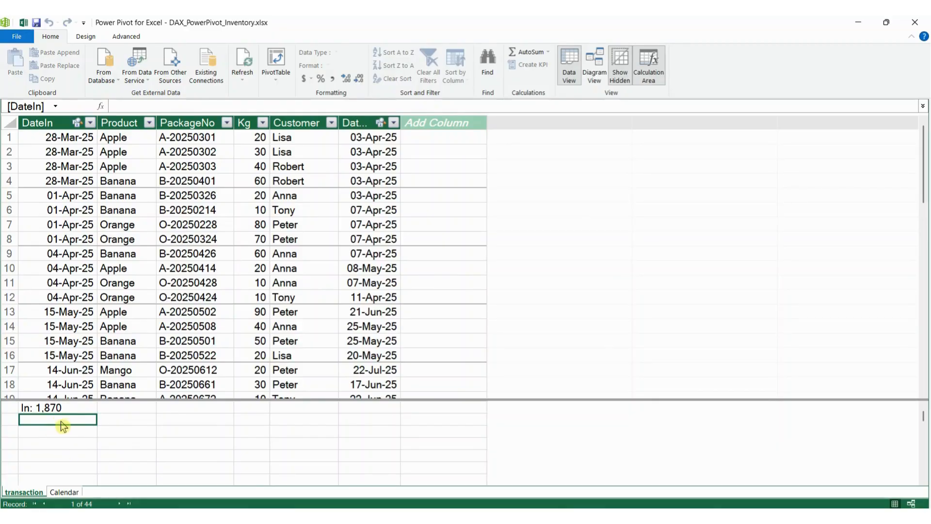
left_click(179, 107)
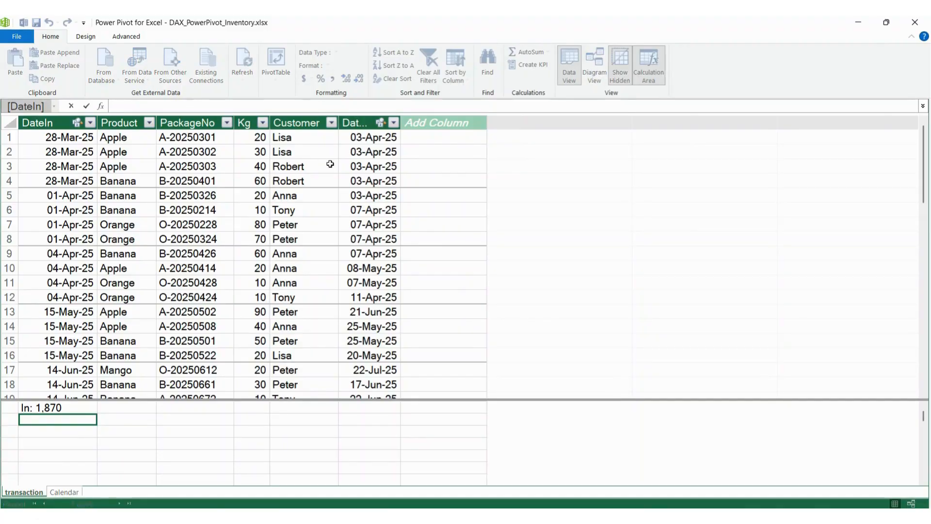
type("Out:=")
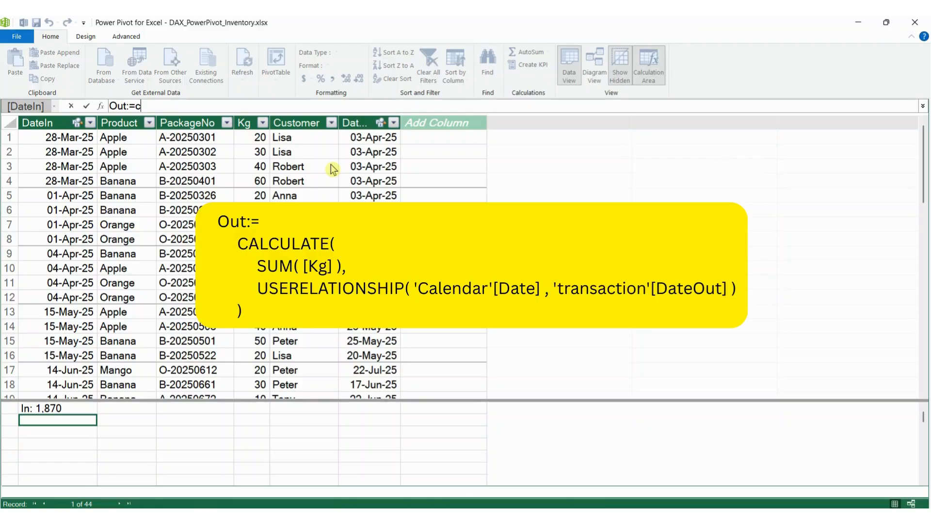
type("c")
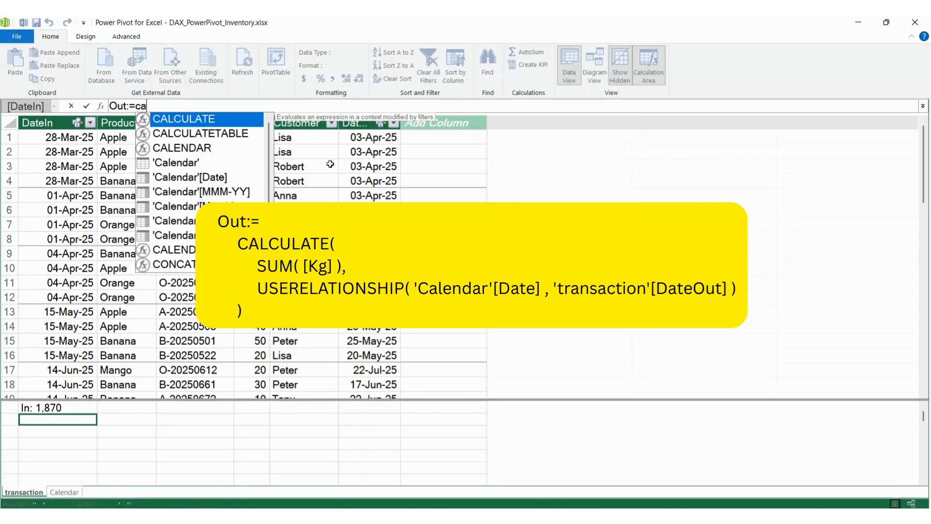
key("Tab")
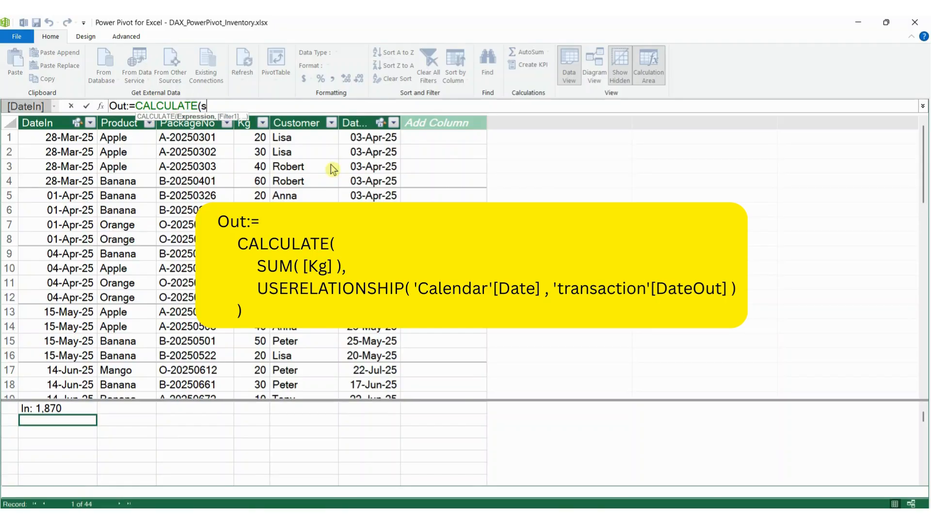
type("sum")
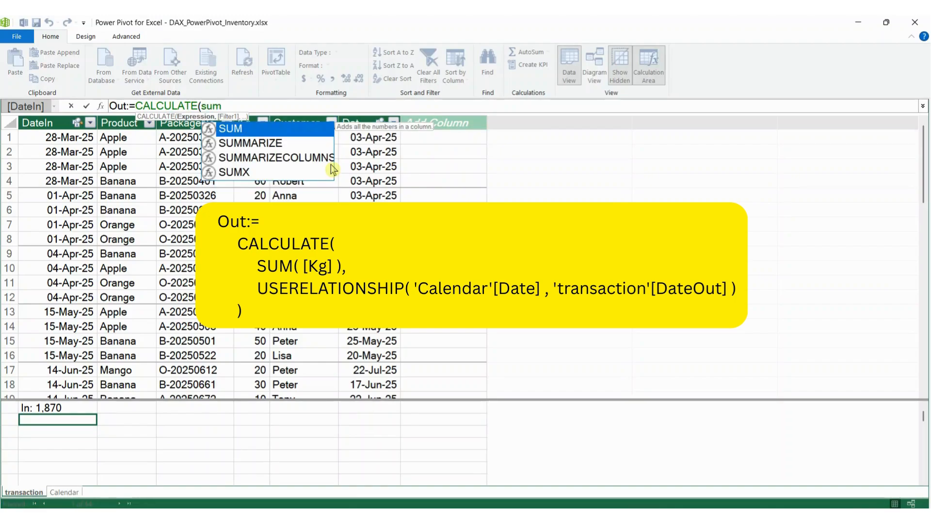
type("([")
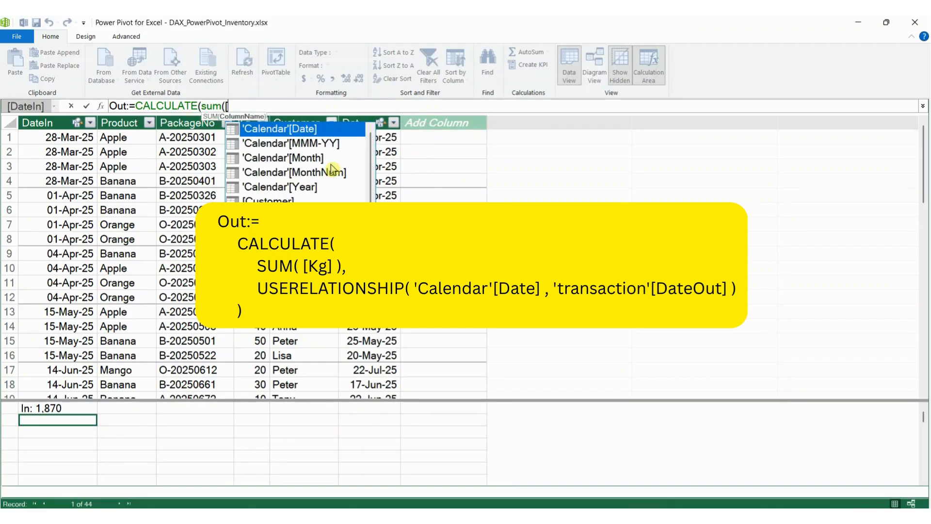
type("kg")
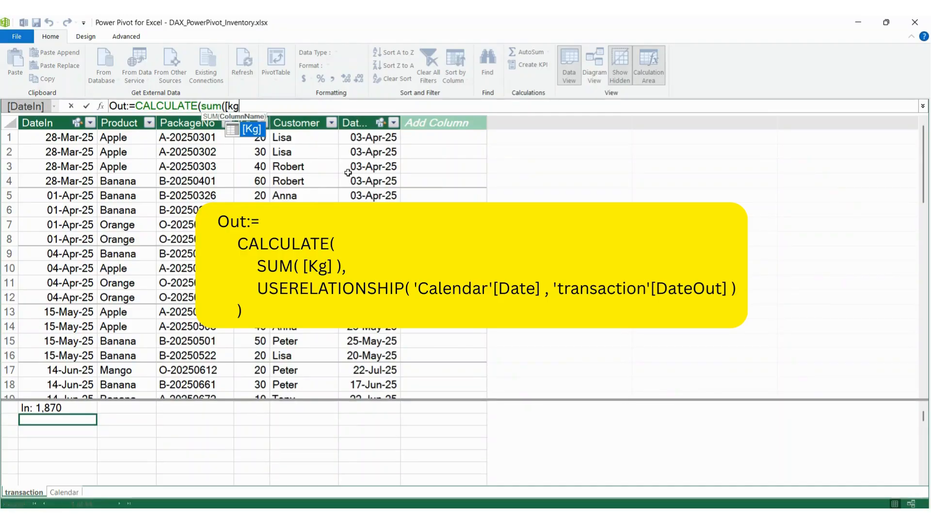
key("Tab")
type(")")
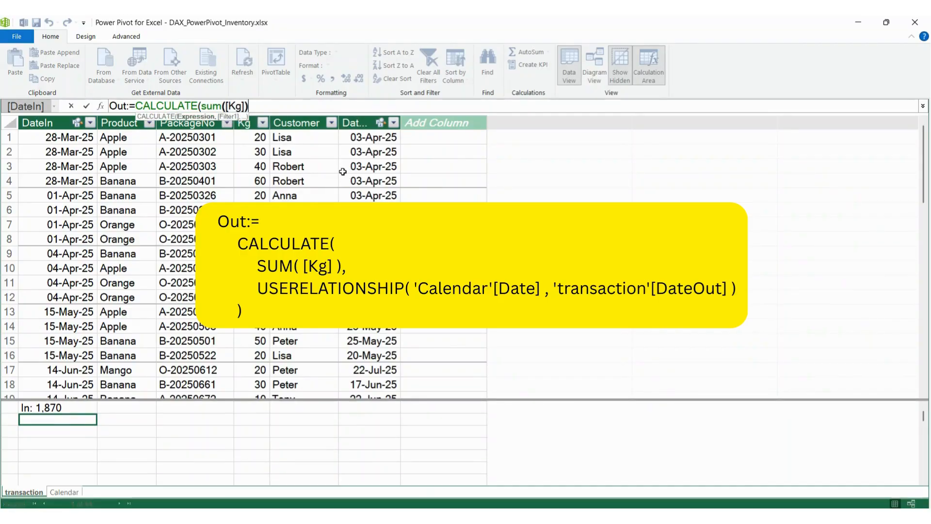
Step: Complete the Out measure with the filter USERELATIONSHIP('Calendar'[Date], 'transaction'[DateOut]) and commit the formula
type(",")
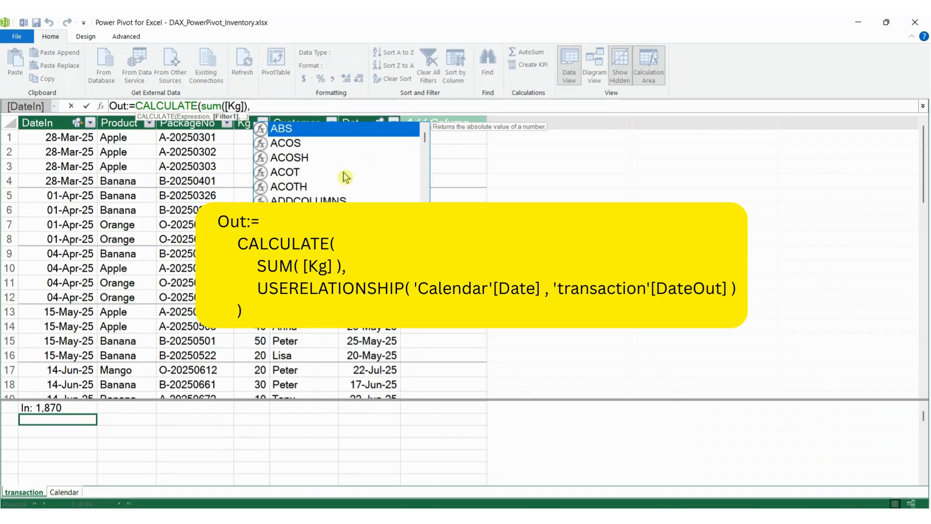
type(" s")
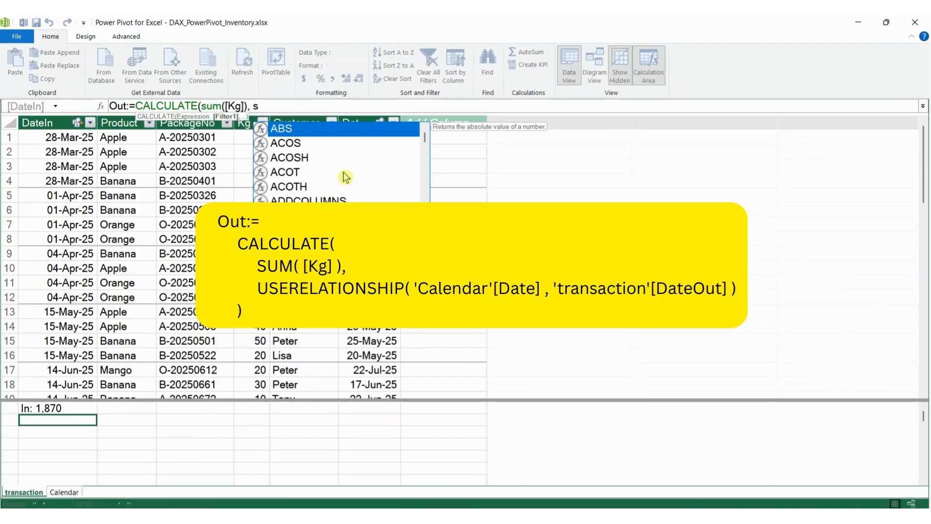
type("u")
key("BackSpace")
key("BackSpace")
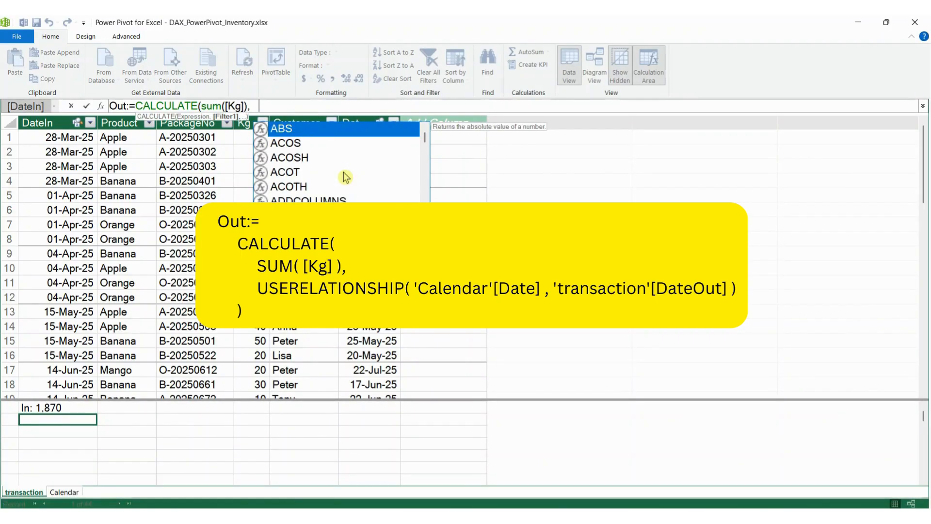
type("u")
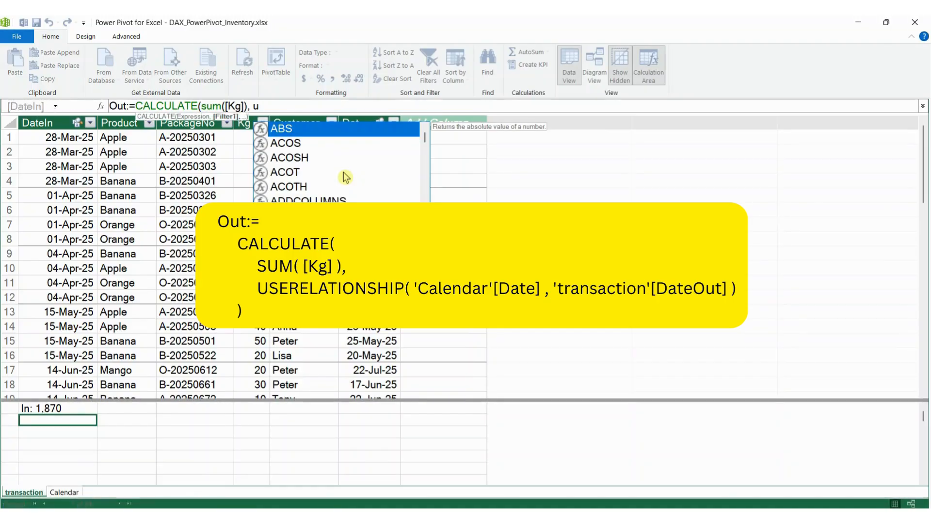
type("sere")
key("Tab")
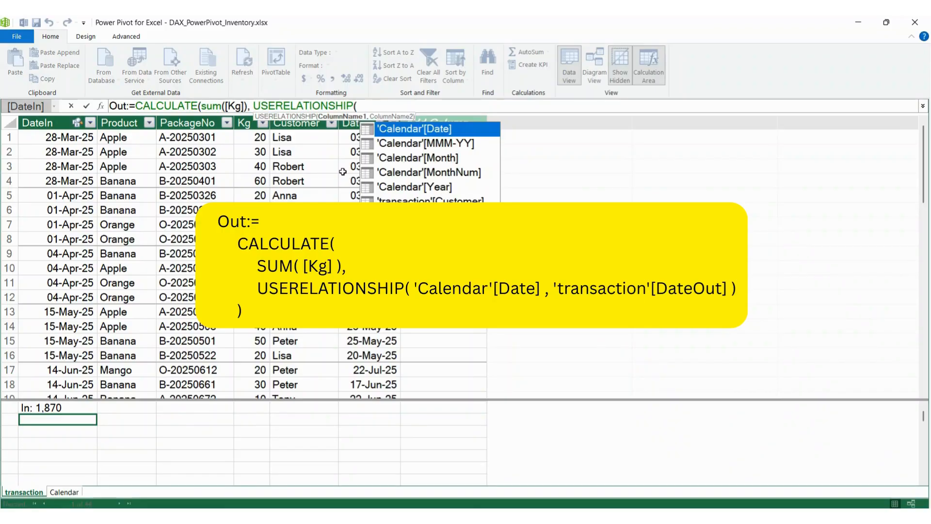
type("c")
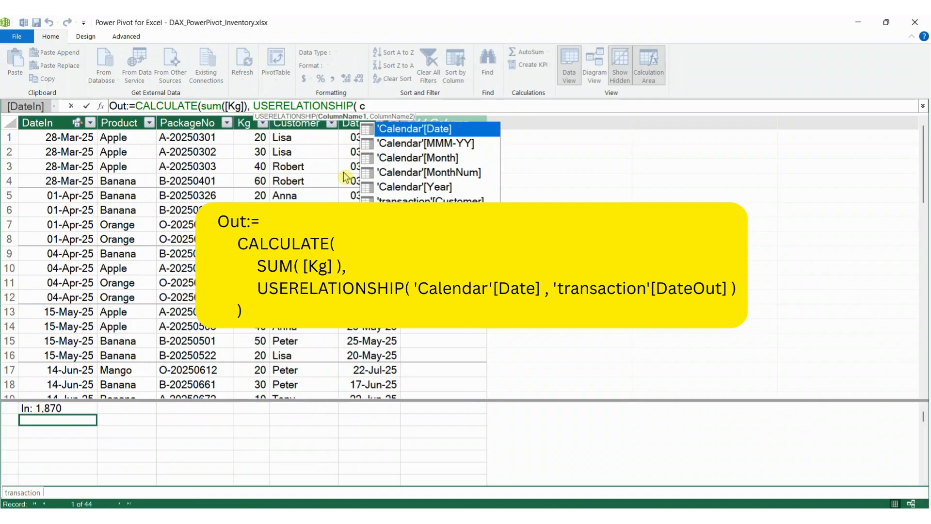
type("a")
double_click(480, 130)
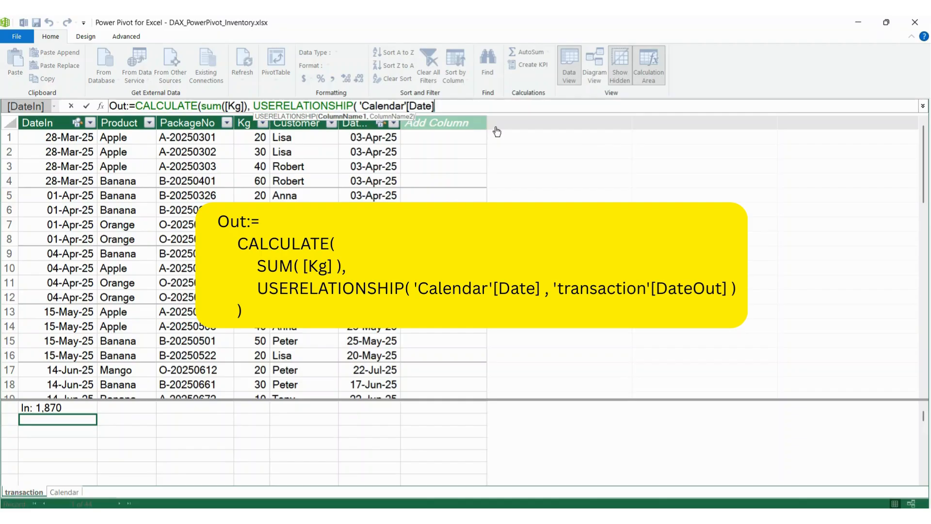
type(",")
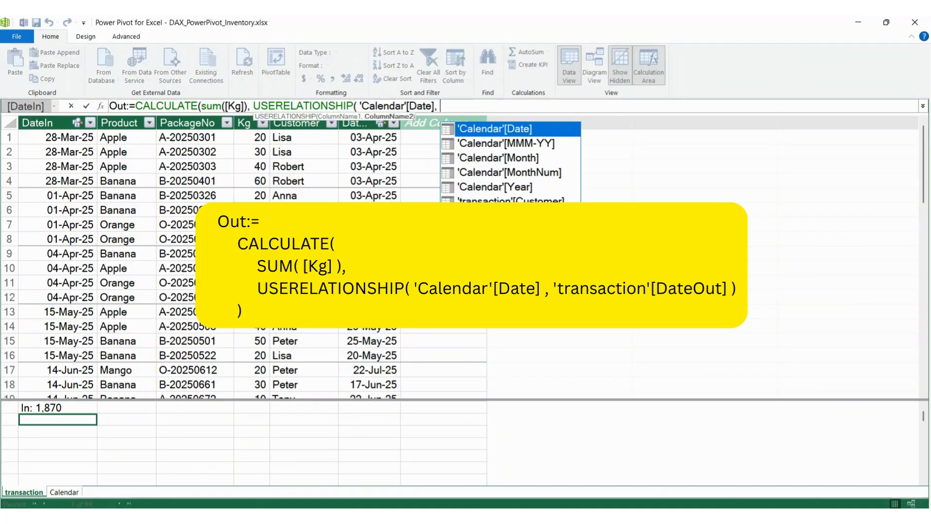
double_click(510, 230)
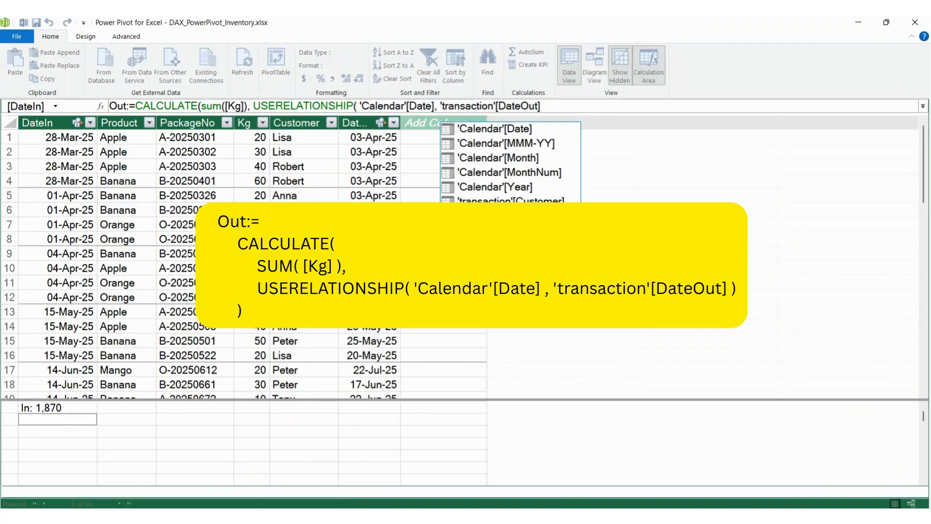
left_click(572, 108)
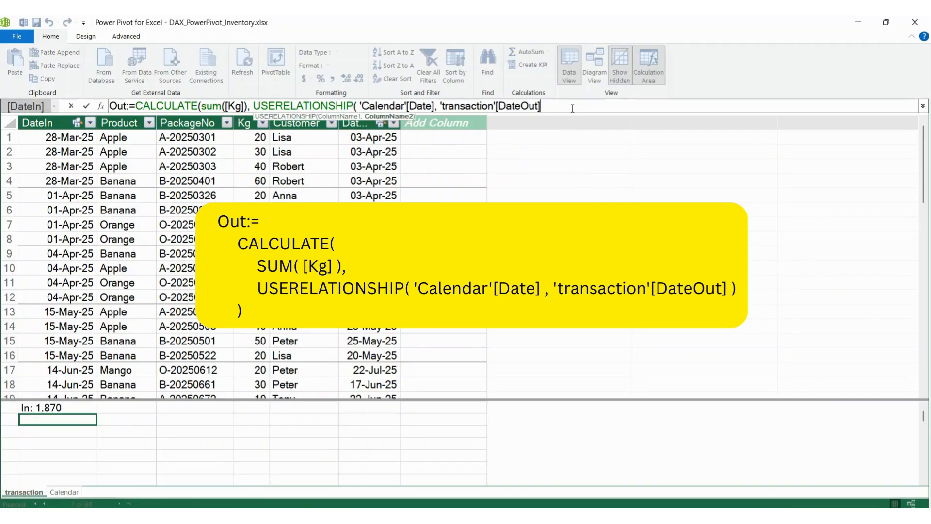
type("))")
key("Return")
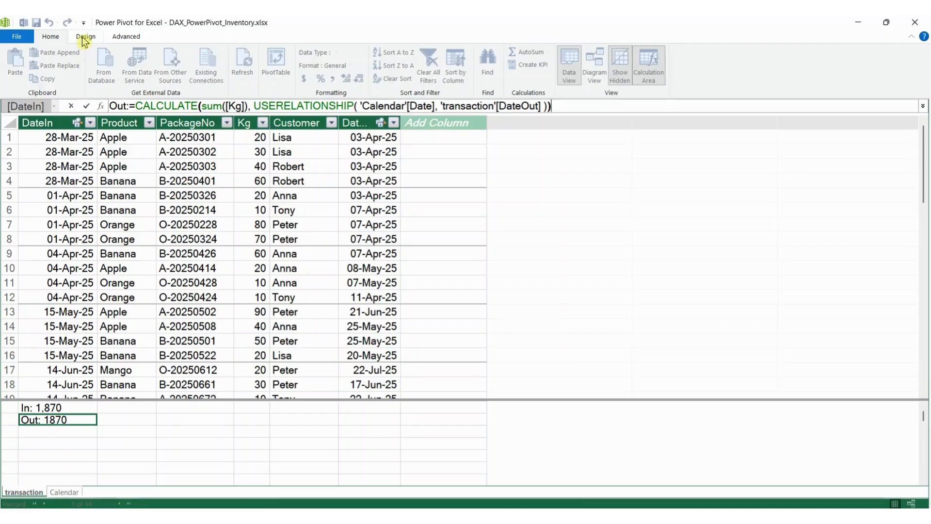
Step: Format the Out measure as Whole Number
left_click(84, 39)
left_click(71, 422)
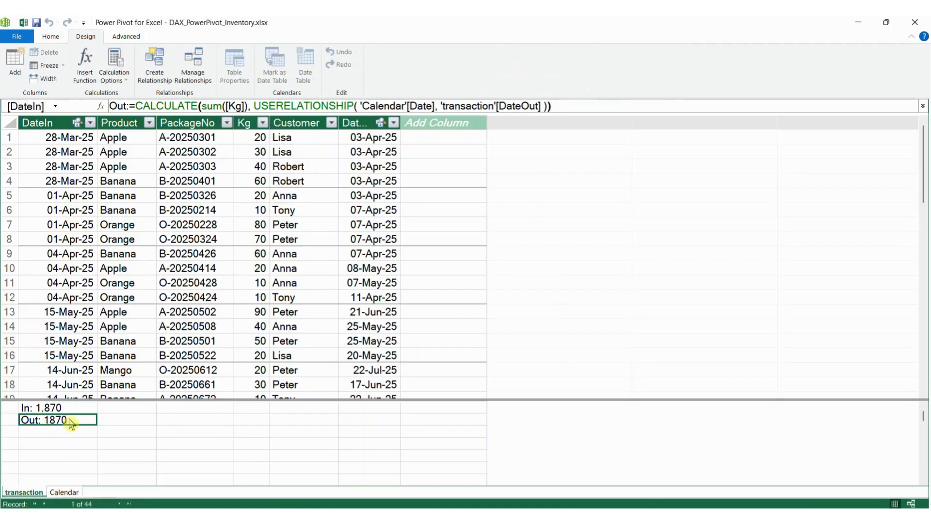
left_click(59, 38)
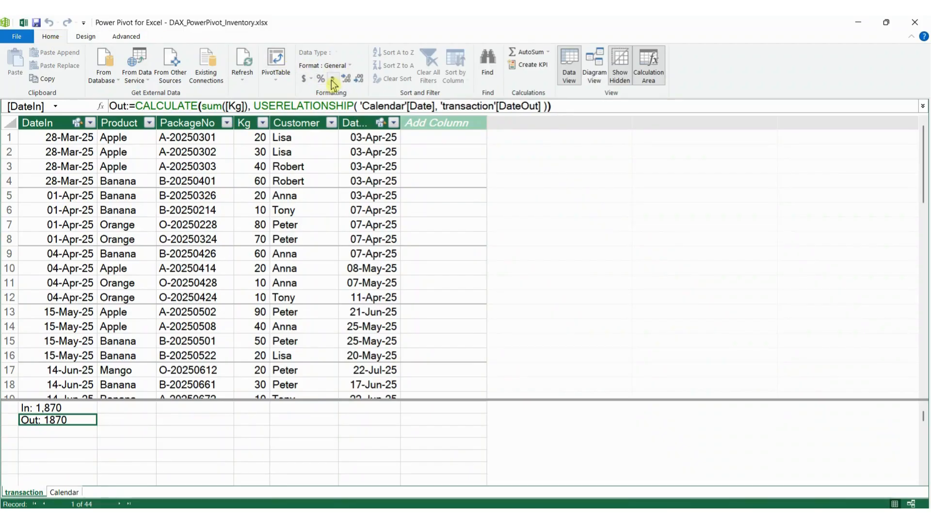
left_click(343, 66)
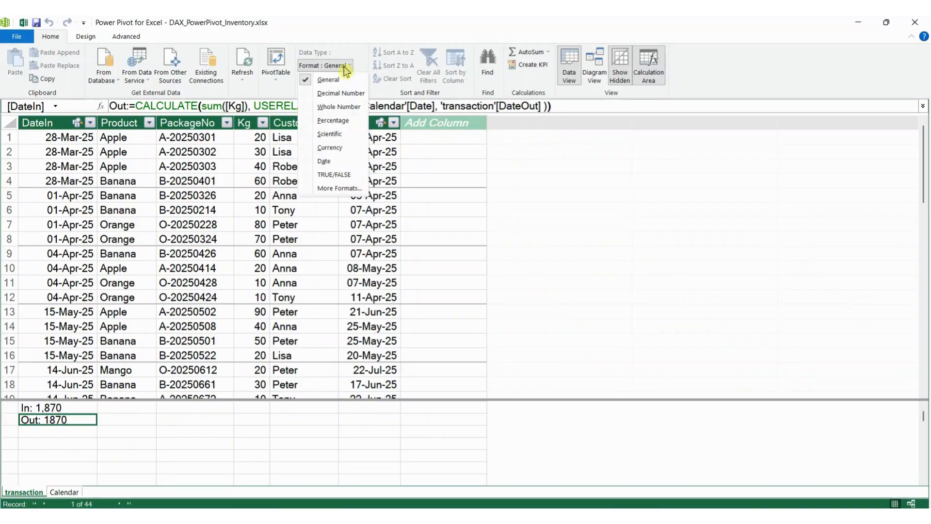
left_click(342, 109)
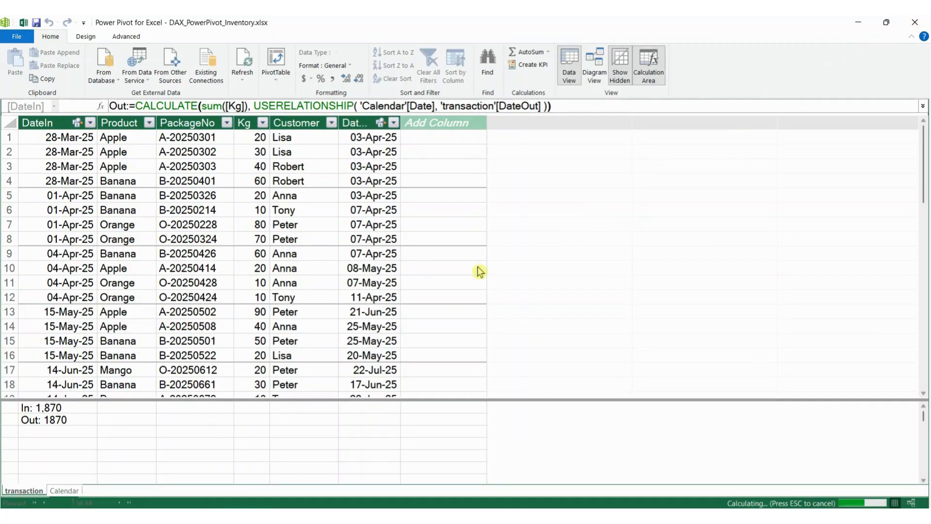
Step: Back in the workbook, add the Out measure to the monthly PivotTable's values and widen columns I and J
left_click(915, 24)
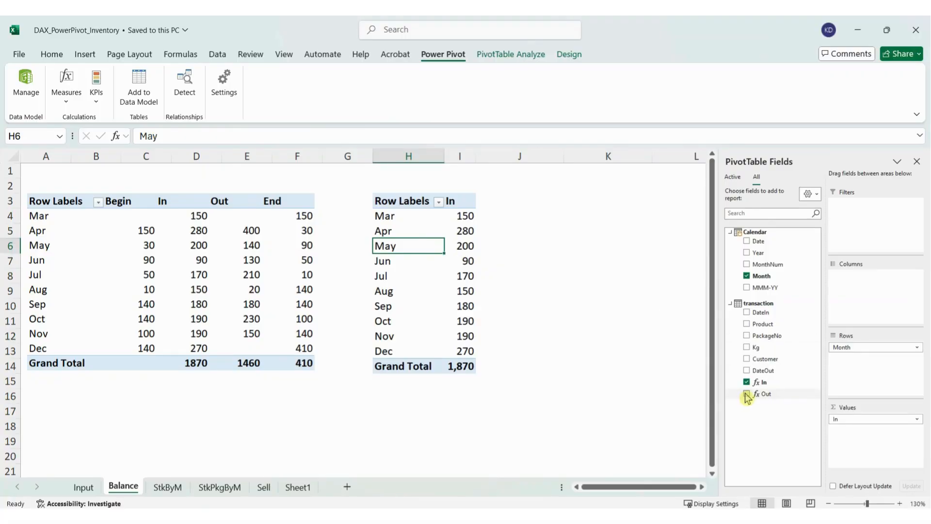
left_click(747, 394)
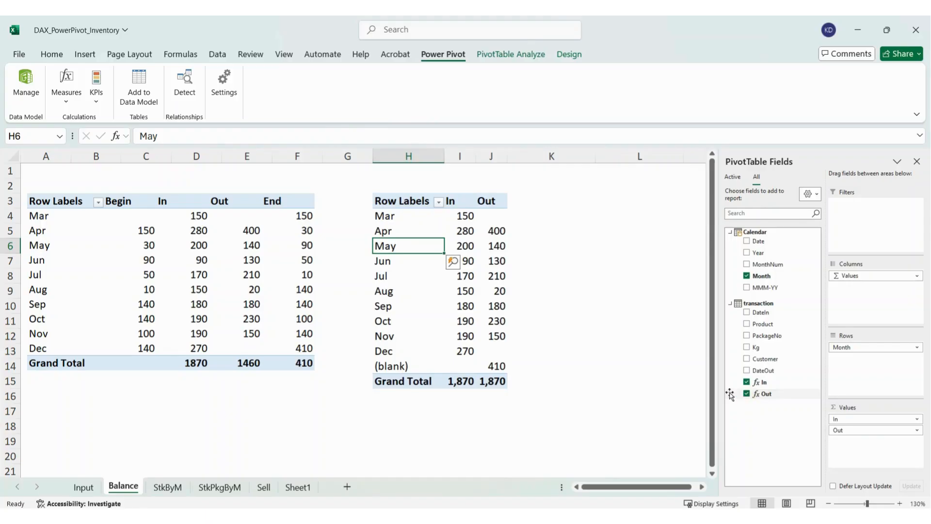
left_click_drag(462, 156, 487, 161)
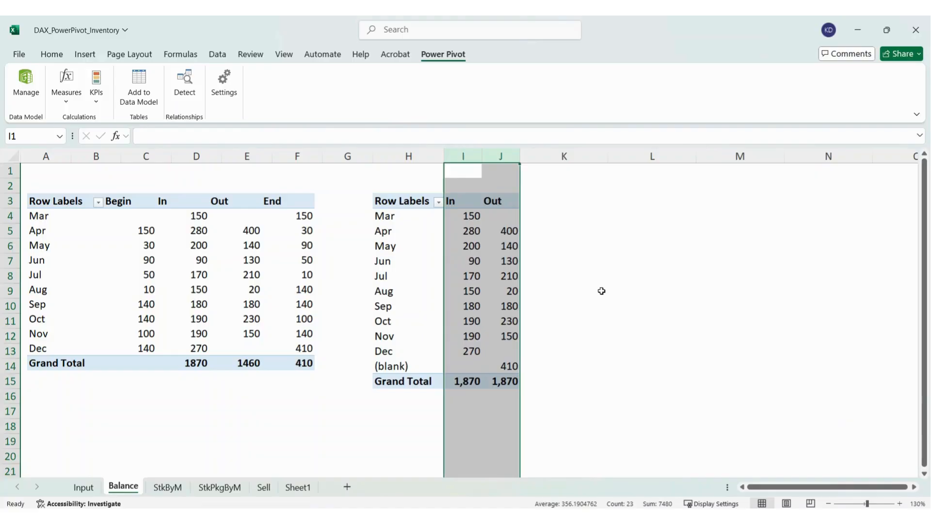
Step: Compare the Out column in the reference picture with the new PivotTable's, and examine the PivotTable's (blank) row
left_click_drag(481, 194, 496, 212)
left_click_drag(221, 191, 234, 211)
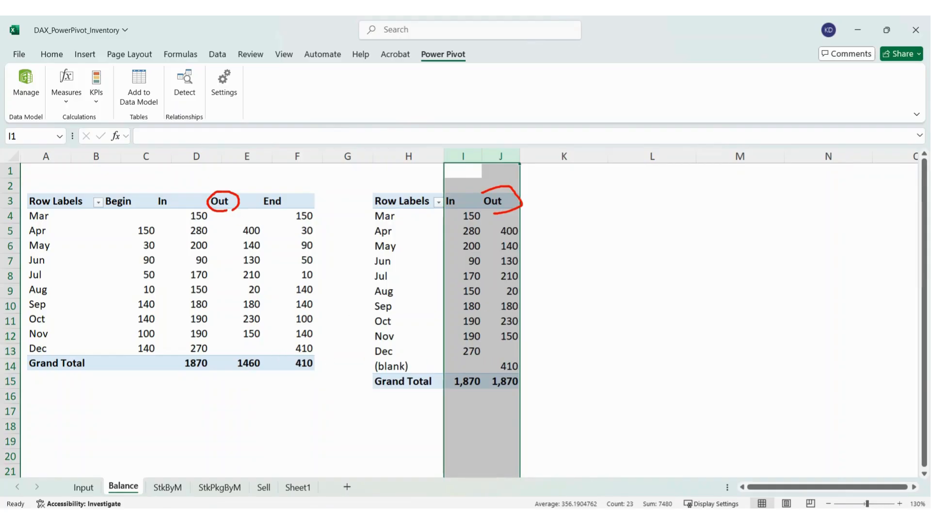
mouse_move(368, 358)
left_mouse_down()
mouse_move(427, 375)
mouse_move(550, 366)
left_mouse_up()
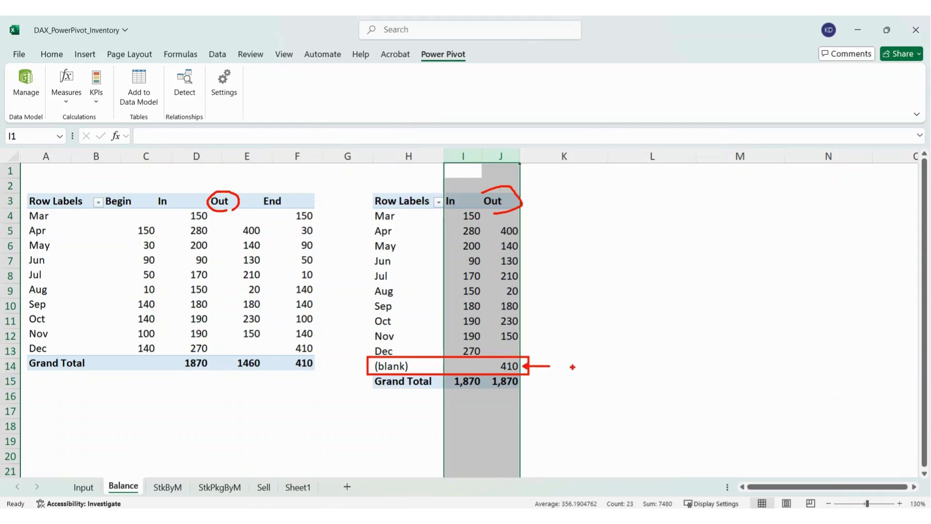
key("Escape")
left_click(610, 265)
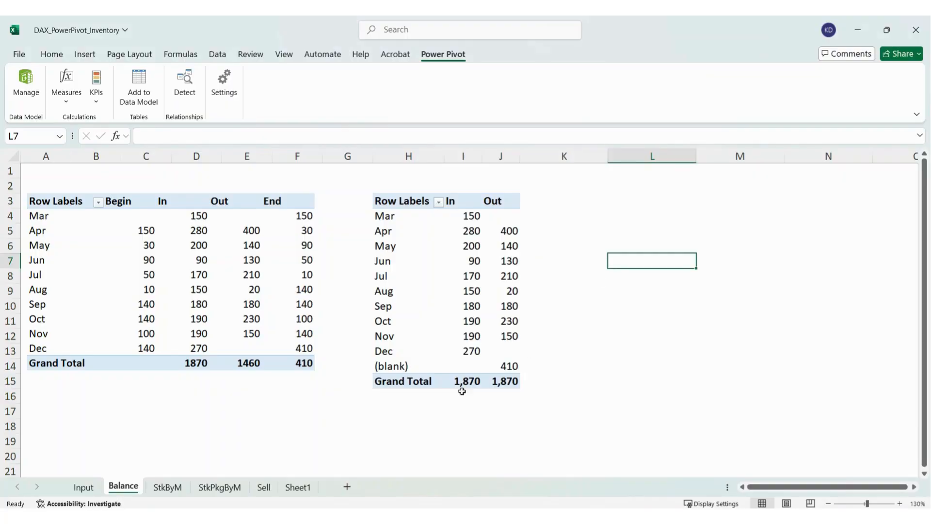
Step: On the Input sheet, select the Kg values of the packages without a DateOut, E40:E46, and check their sum
left_click(93, 491)
scroll(417, 316, "down", 20)
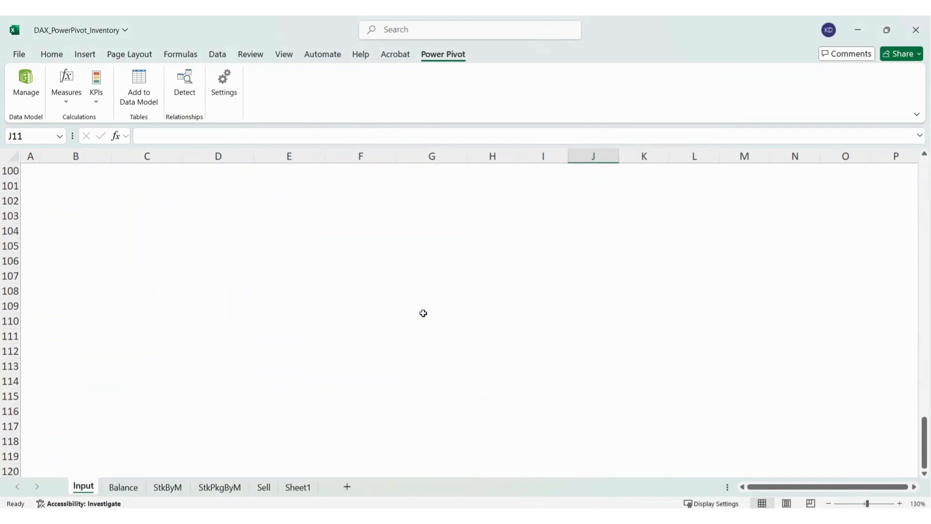
scroll(423, 313, "up", 20)
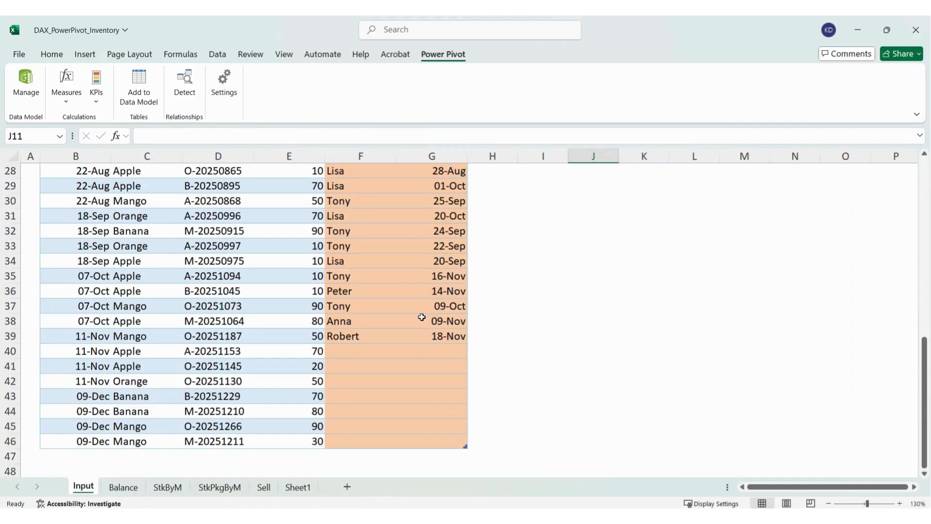
scroll(421, 317, "down", 1)
left_click_drag(304, 306, 302, 393)
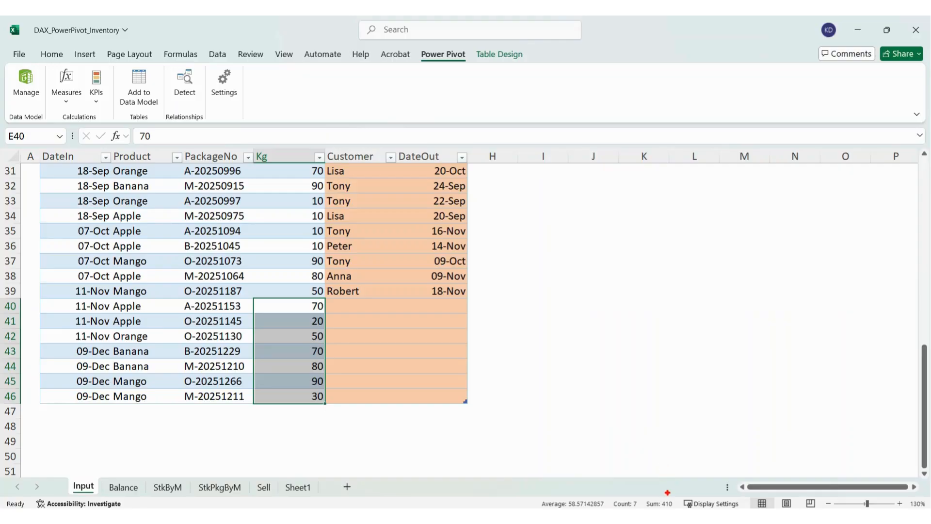
left_click_drag(668, 493, 678, 456)
mouse_move(291, 303)
left_mouse_down()
mouse_move(350, 322)
mouse_move(285, 396)
mouse_move(277, 317)
left_mouse_up()
mouse_move(364, 335)
left_mouse_down()
mouse_move(381, 357)
mouse_move(367, 352)
left_mouse_up()
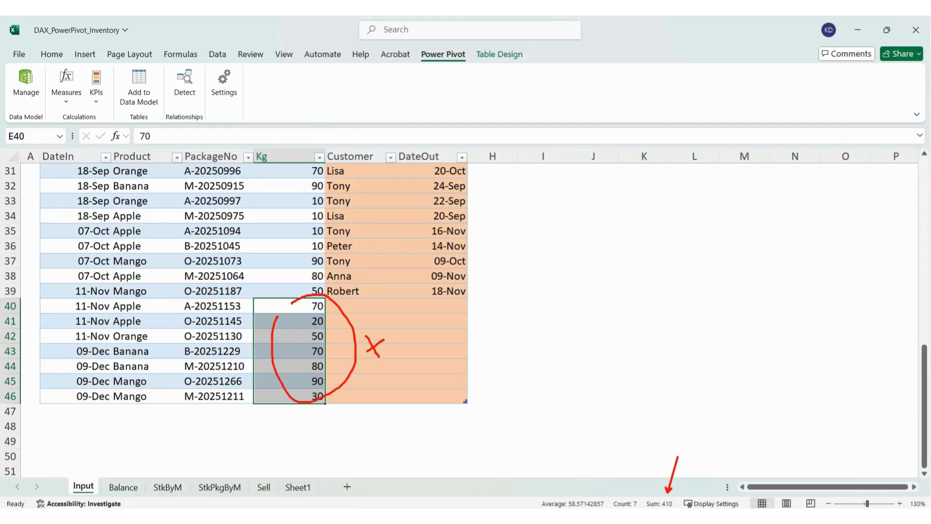
key("Escape")
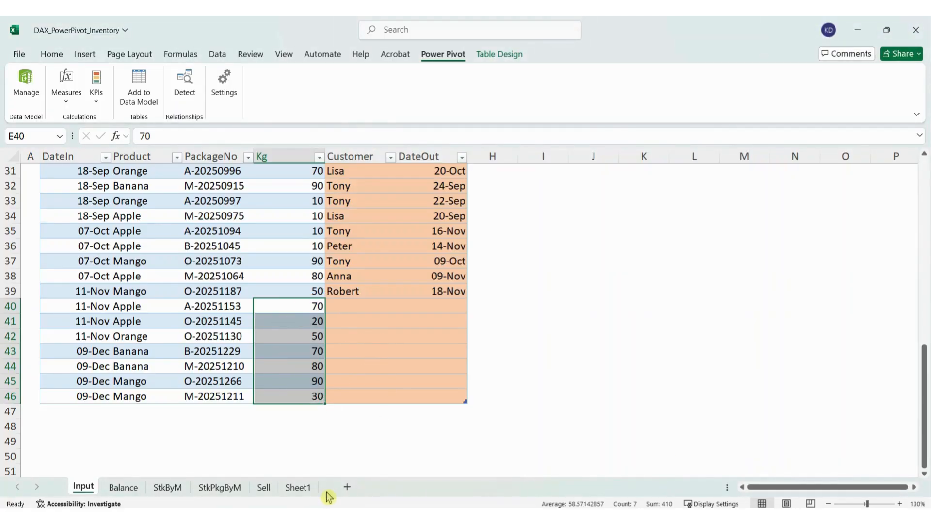
Step: Return to the Balance sheet and open the existing Out measure for editing
left_click(124, 489)
left_click(463, 276)
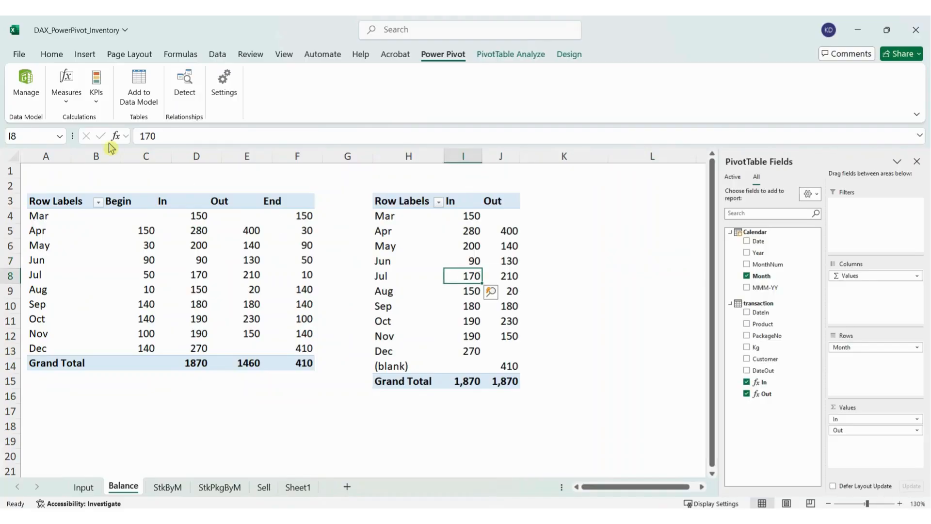
left_click(68, 104)
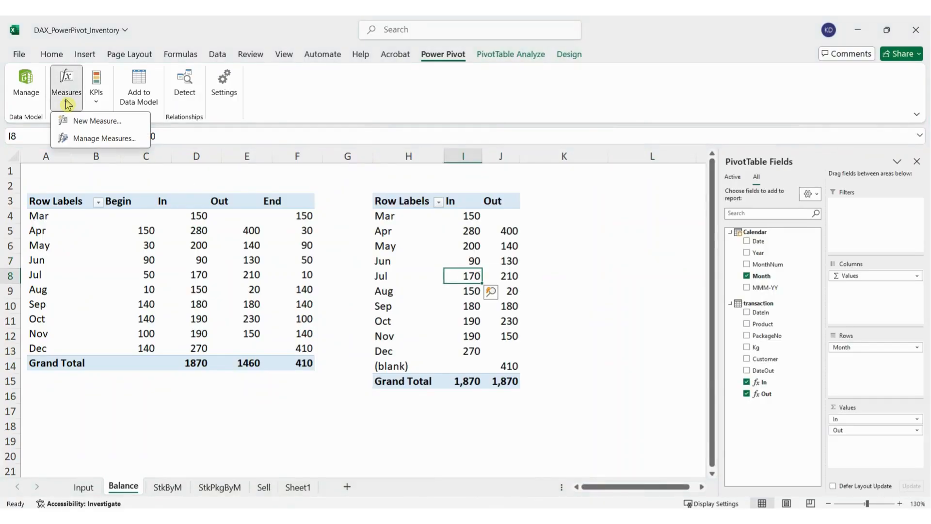
left_click(96, 139)
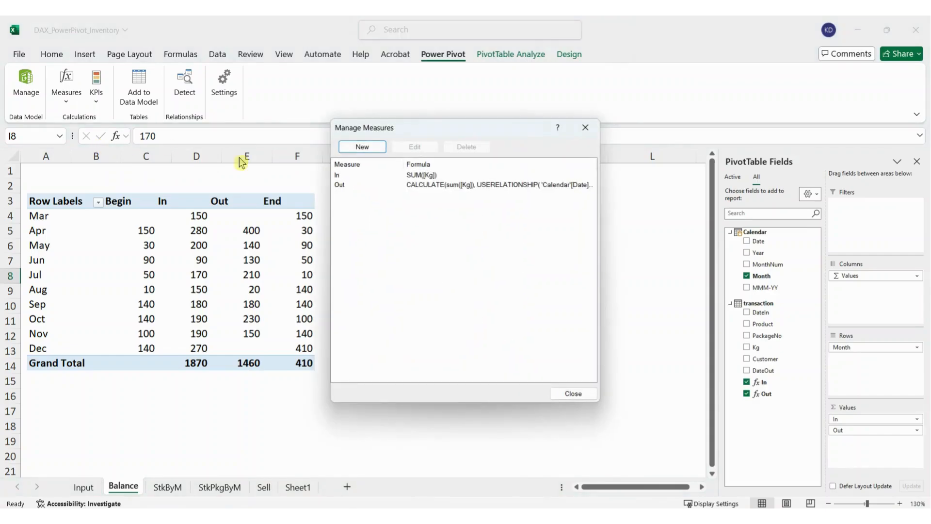
left_click(352, 175)
left_click(372, 187)
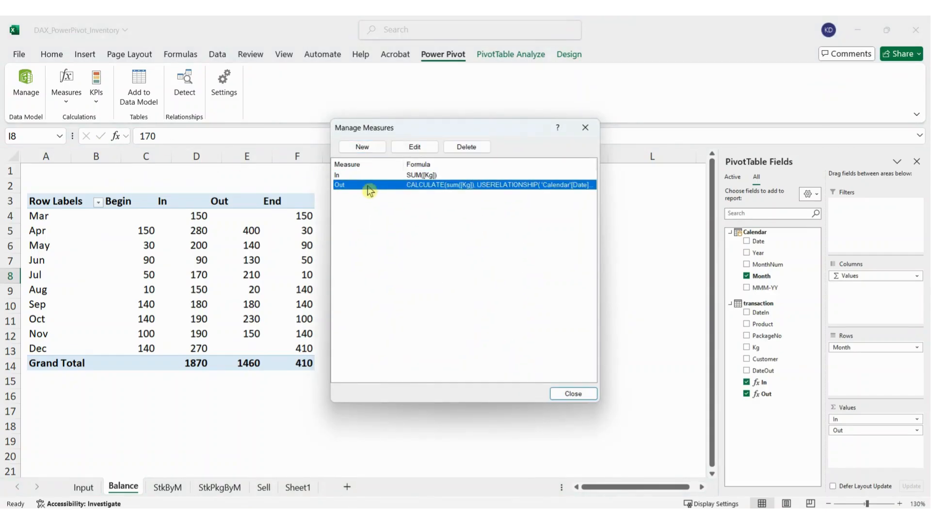
left_click(418, 148)
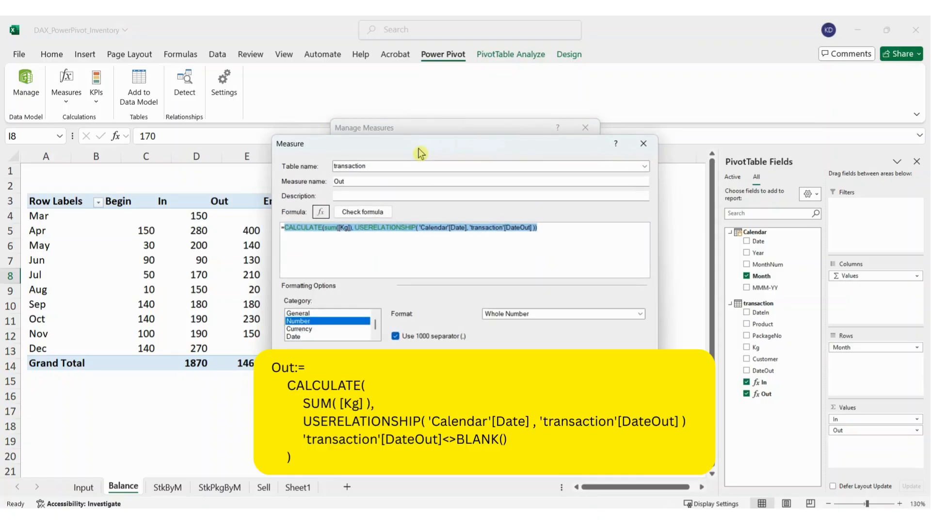
Step: Start a second filter argument in the Out measure's CALCULATE formula, after USERELATIONSHIP, with the column 'transaction'[DateOut]
left_click(539, 227)
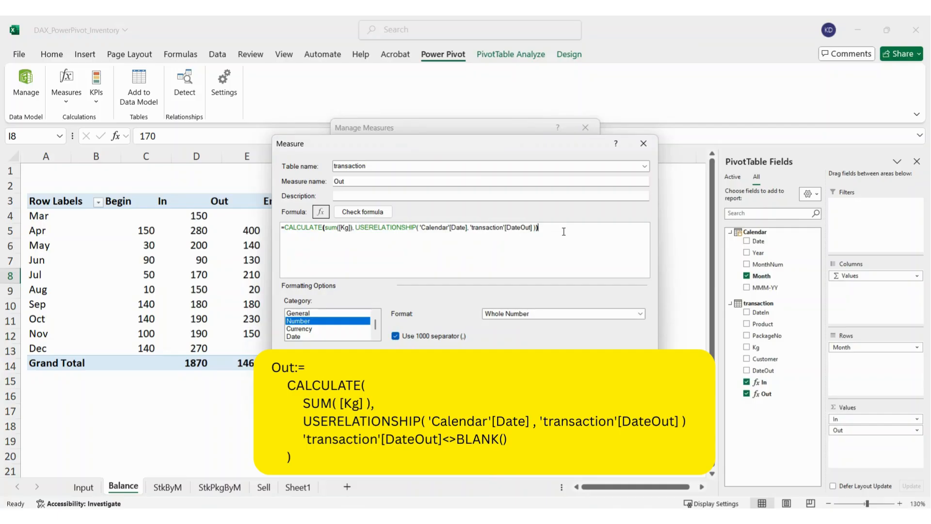
key("BackSpace")
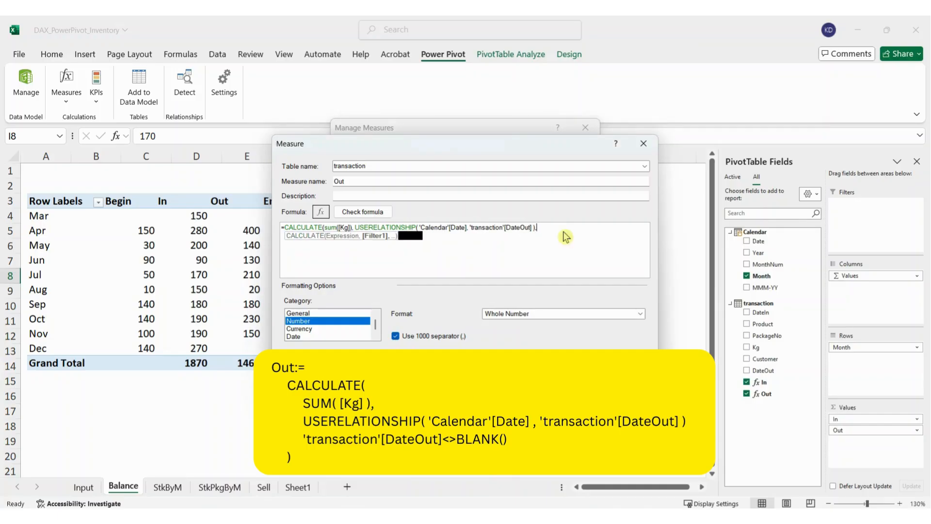
type(", tra")
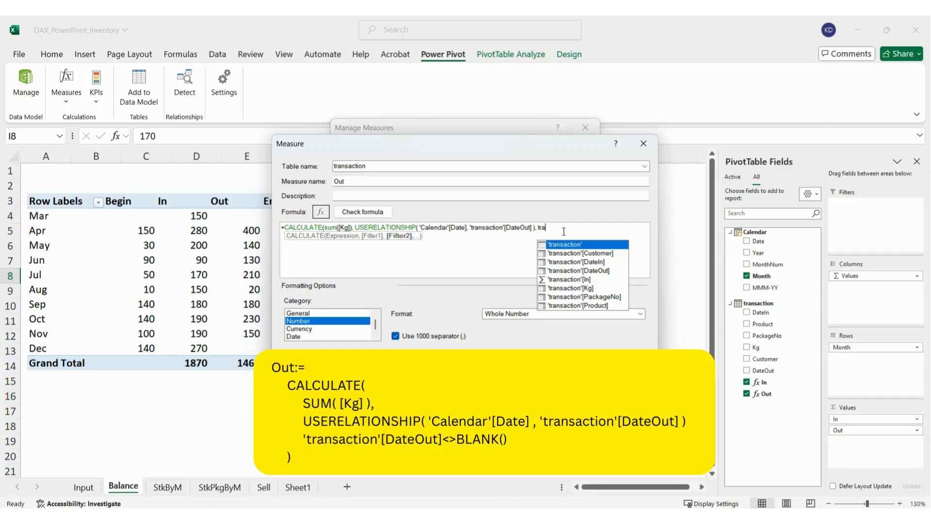
key("Down")
key("Down")
key("Down")
key("Down")
key("Down")
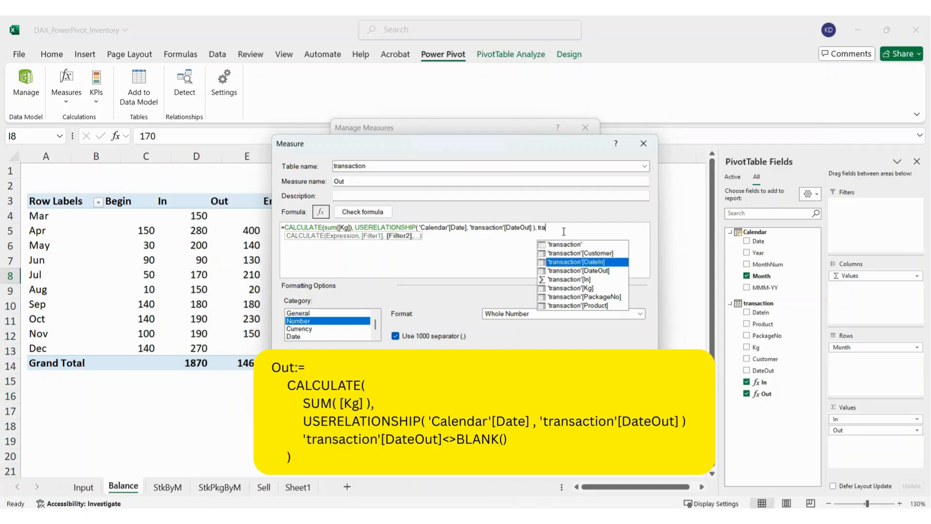
key("Up")
key("Up")
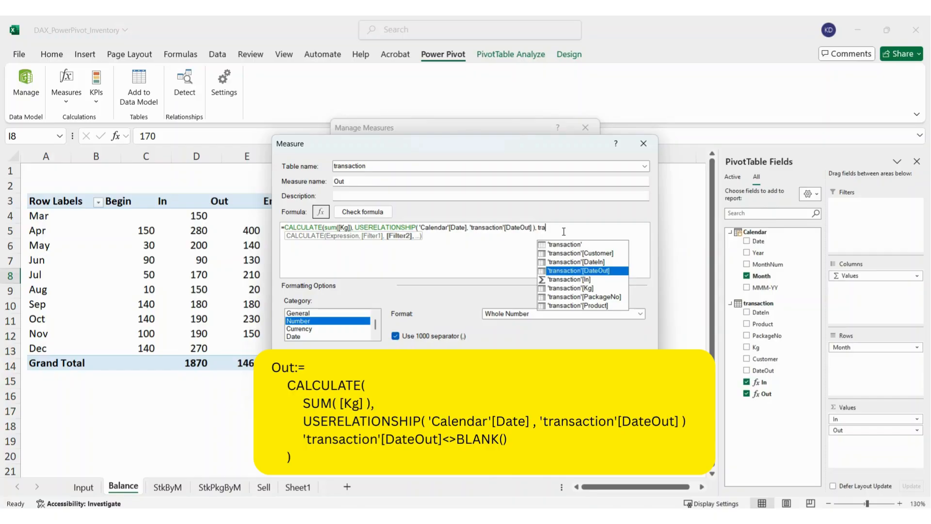
key("Tab")
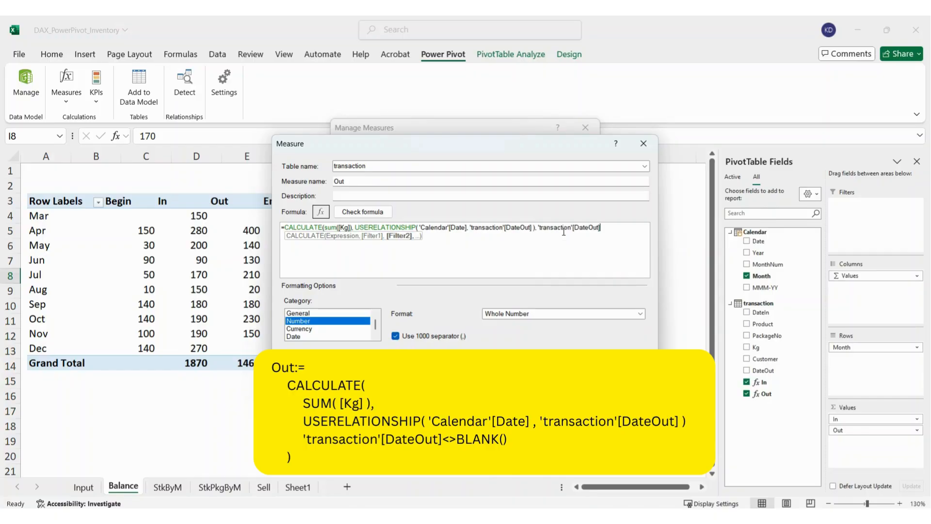
Step: Complete the filter as 'transaction'[DateOut]<>BLANK(), close the CALCULATE formula, save the Out measure and leave the measure list
type("<>b")
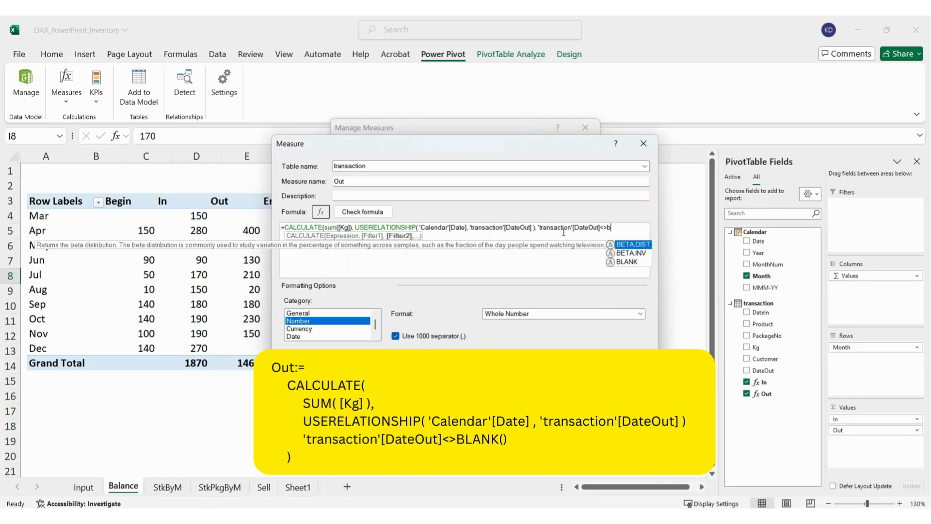
type("l")
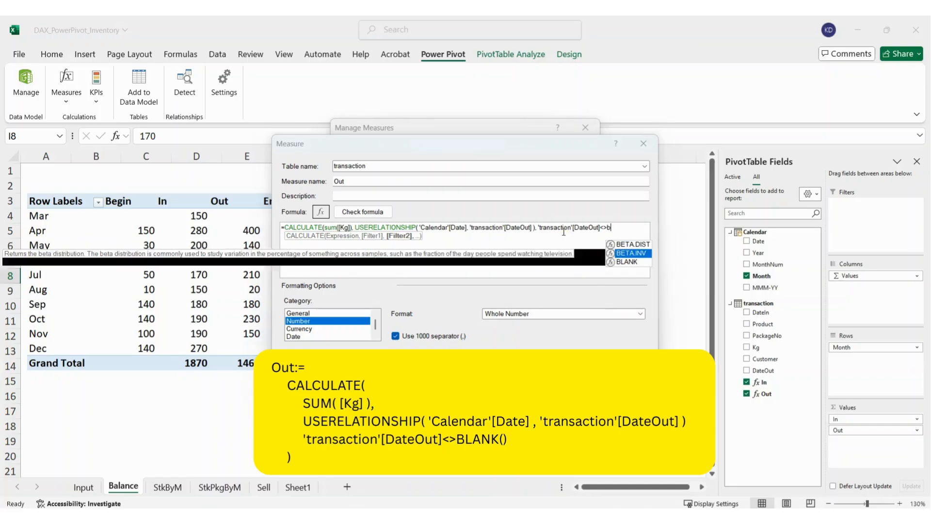
key("Tab")
type(")")
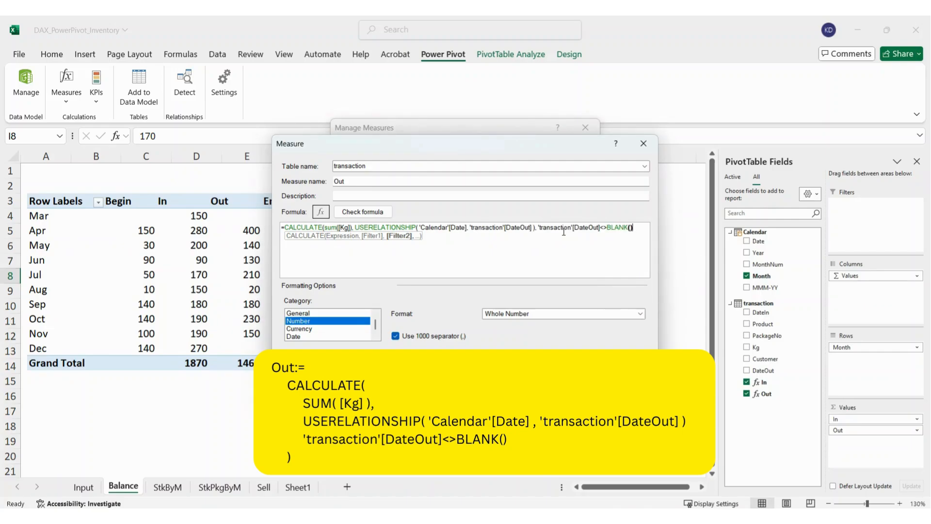
type(")")
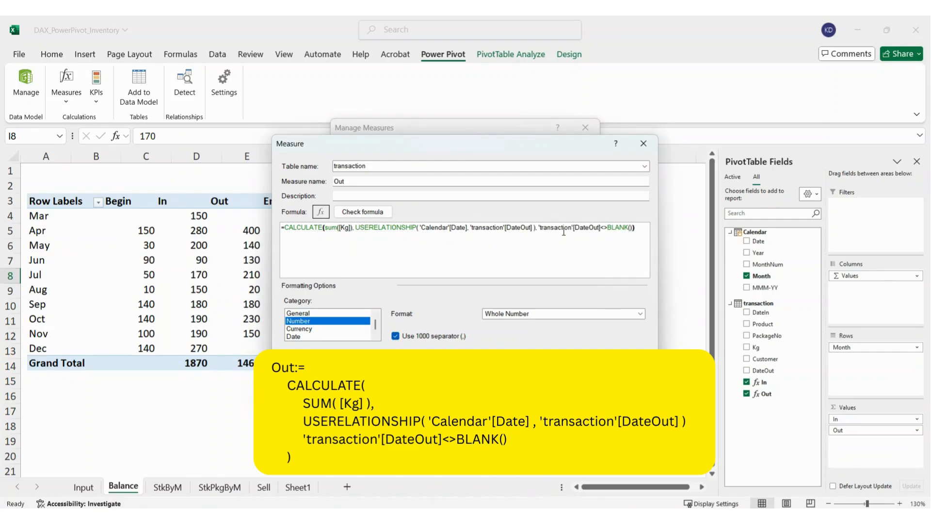
left_click(567, 372)
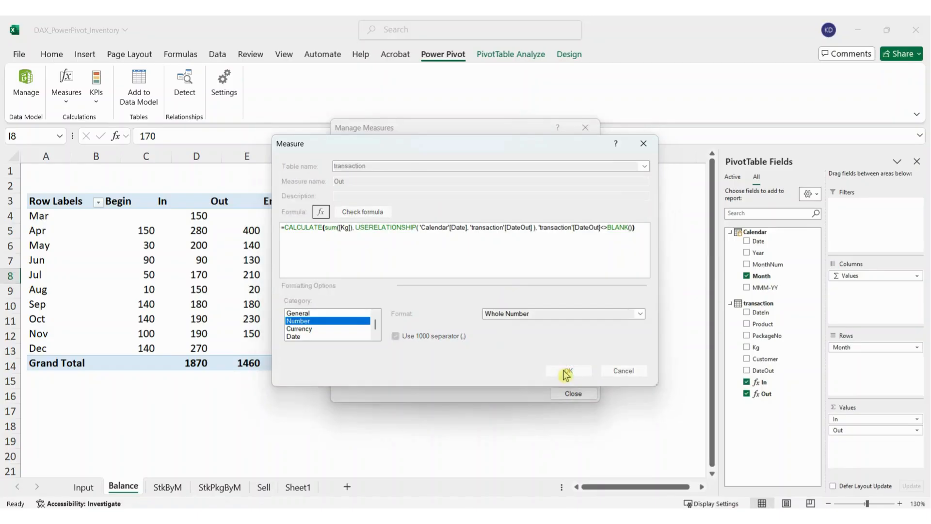
left_click(574, 394)
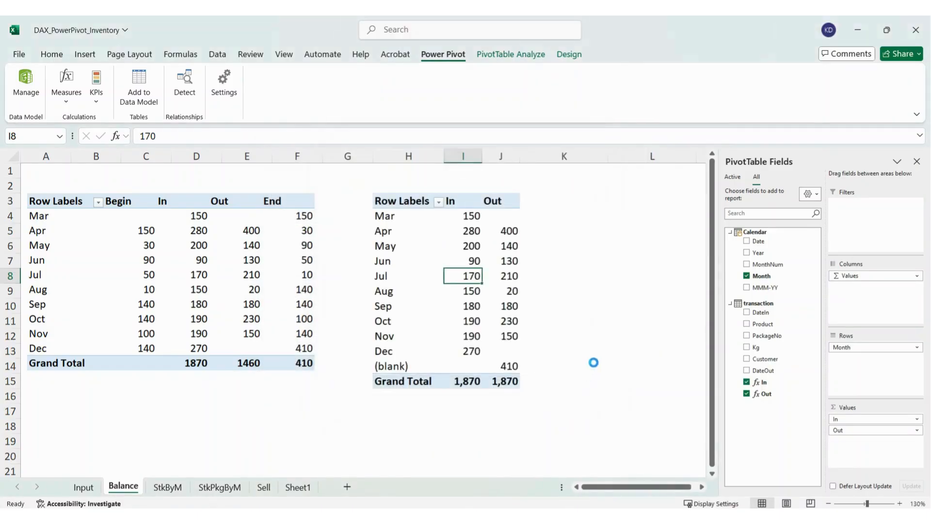
Step: Widen columns I and J holding the new PivotTable's In and Out values
left_click(578, 334)
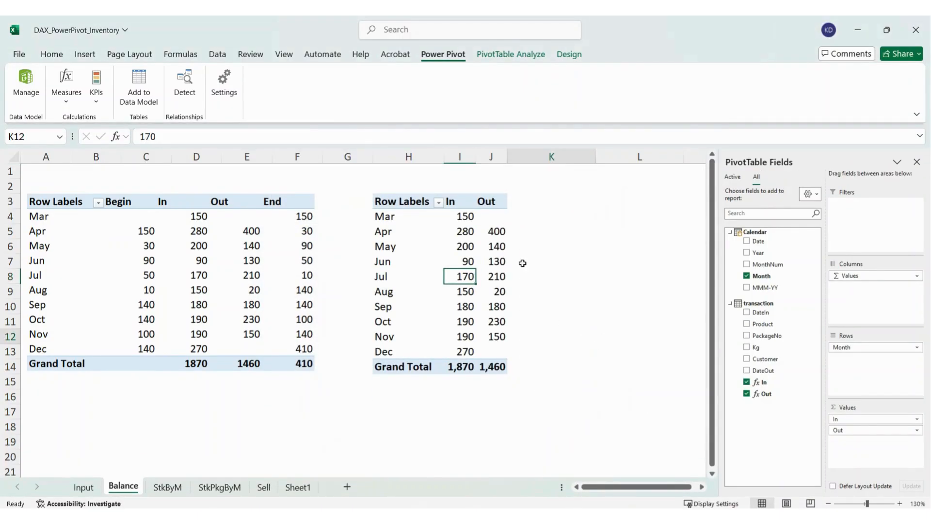
left_click(555, 235)
left_click_drag(468, 157, 488, 156)
left_click(626, 288)
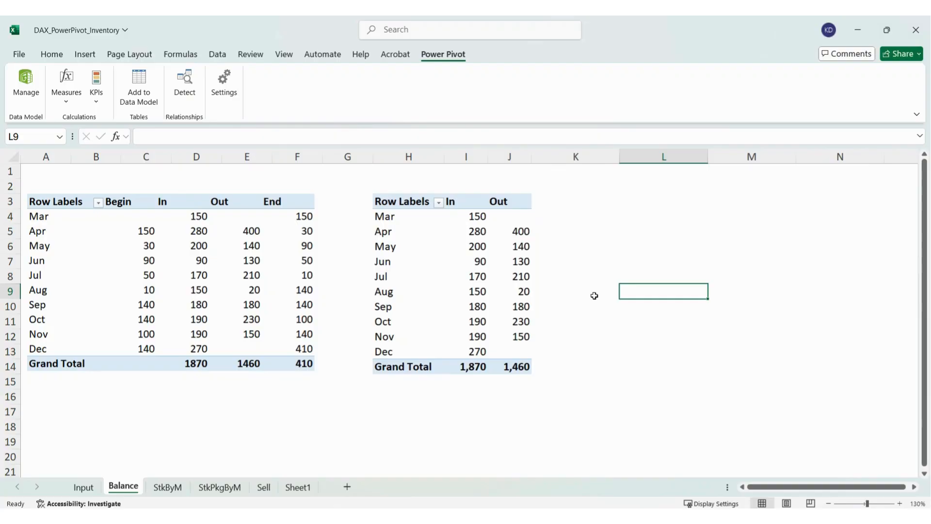
Step: Examine the Begin and End columns of the reference table on the Balance sheet
mouse_move(101, 204)
left_mouse_down()
mouse_move(118, 184)
mouse_move(119, 211)
left_mouse_up()
mouse_move(275, 202)
left_mouse_down()
mouse_move(253, 192)
mouse_move(272, 216)
left_mouse_up()
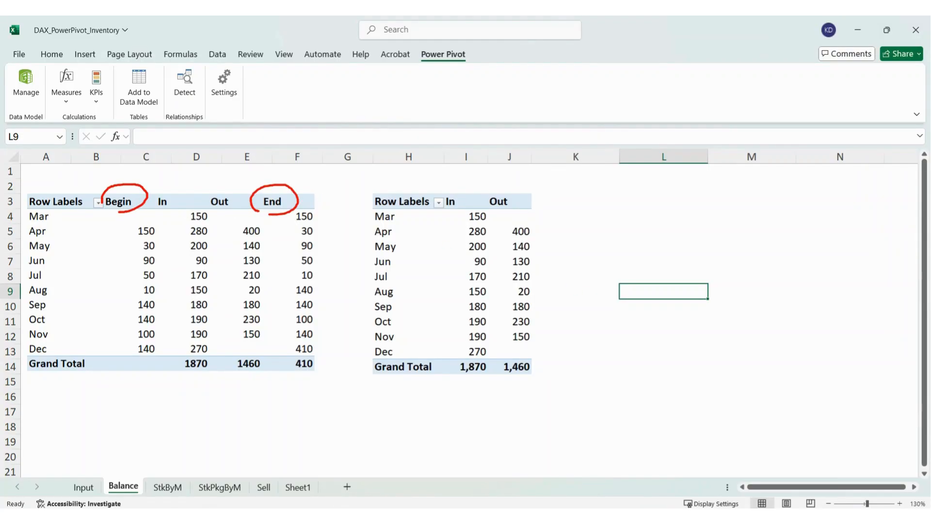
key("Escape")
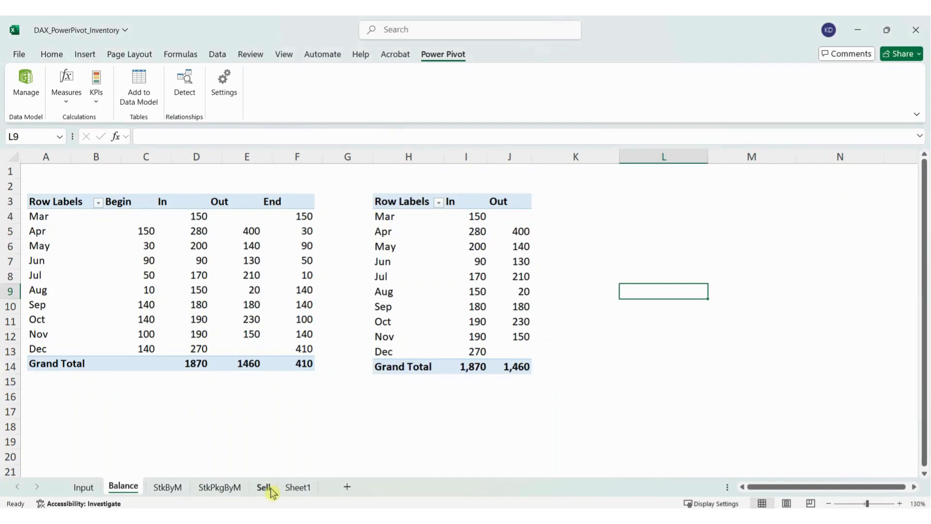
Step: On Sheet1, examine the sample table's dates from 01-Jan to 11-Jan and its in, out and end columns
left_click(298, 487)
left_click(567, 416)
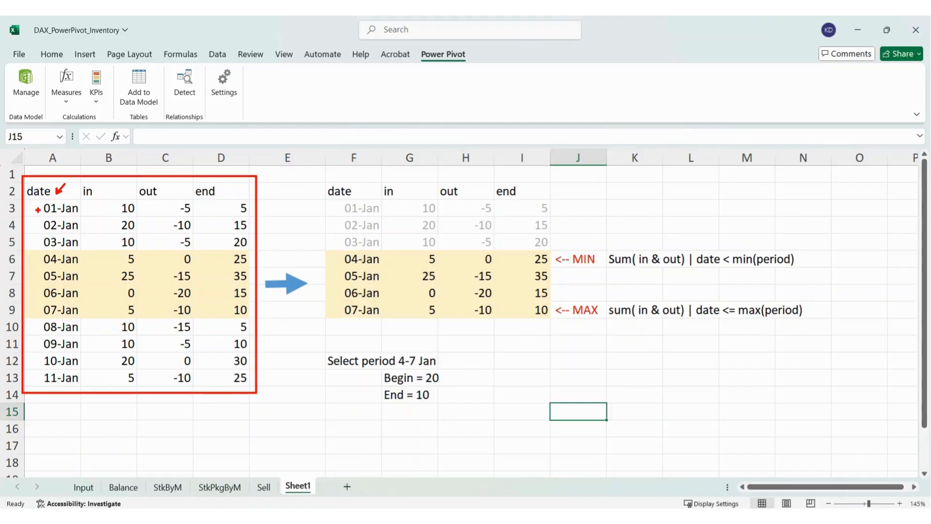
left_click_drag(55, 376, 65, 367)
key("Escape")
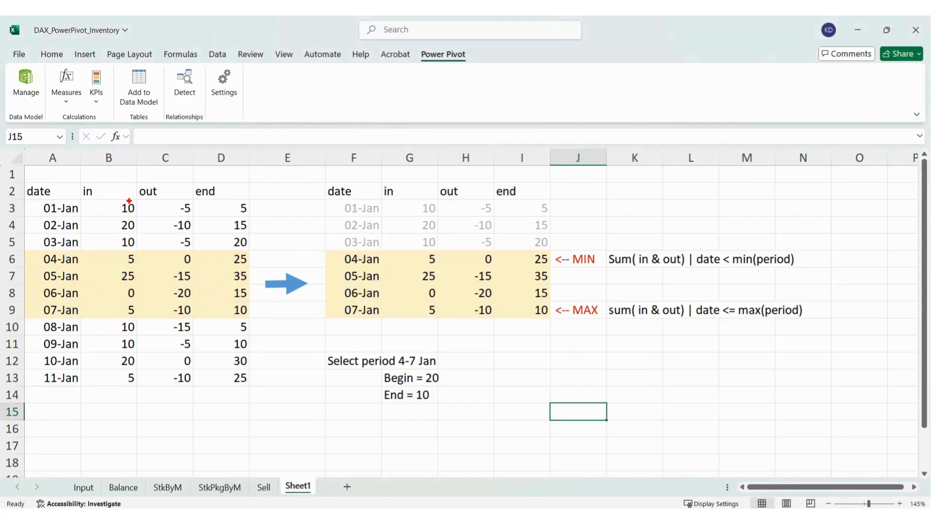
mouse_move(80, 192)
left_mouse_down()
mouse_move(168, 191)
mouse_move(147, 202)
left_mouse_up()
mouse_move(201, 185)
left_mouse_down()
mouse_move(199, 197)
mouse_move(217, 196)
left_mouse_up()
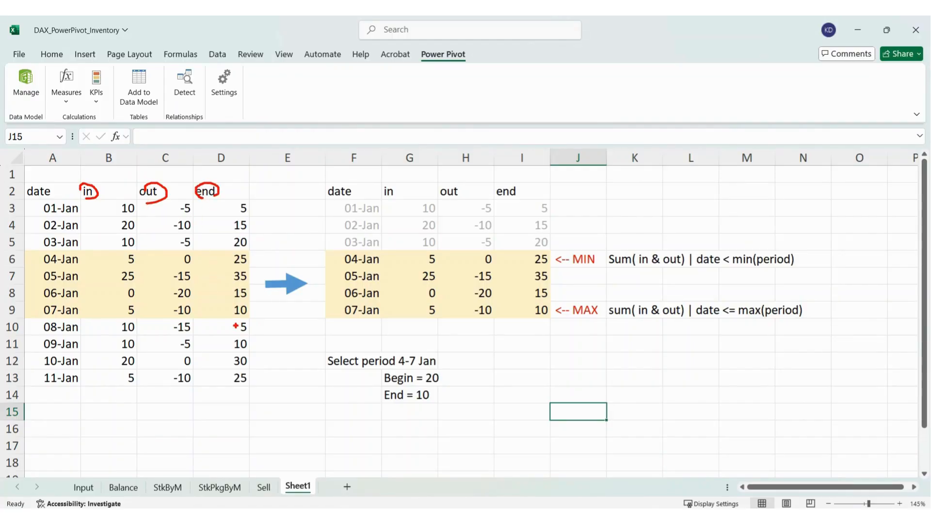
key("Escape")
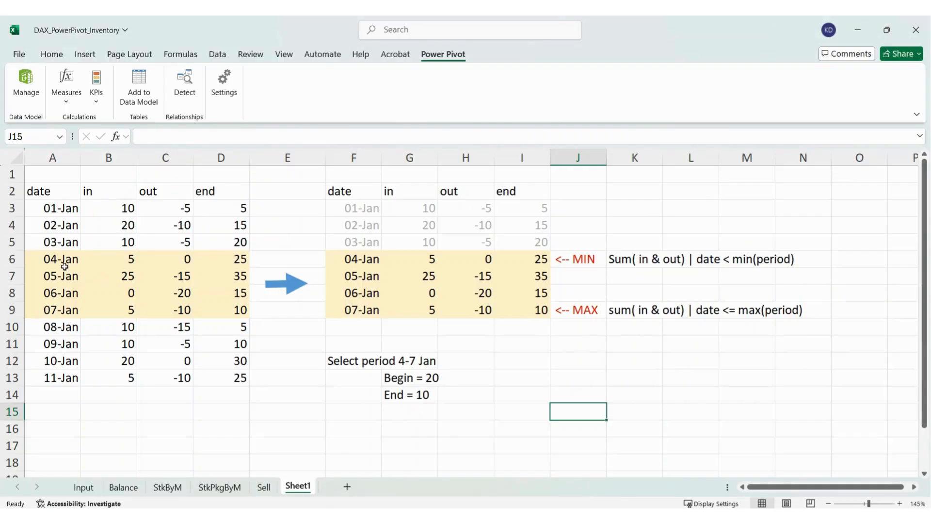
Step: Select the 04-Jan to 07-Jan rows, A6:D9, and examine how the period's Begin and End balances are derived
left_click_drag(60, 259, 228, 308)
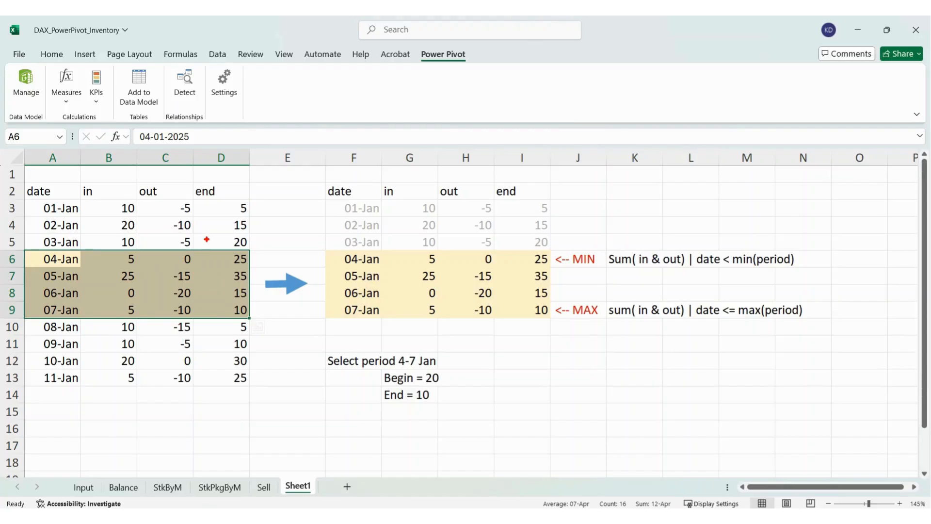
mouse_move(239, 230)
left_mouse_down()
mouse_move(257, 244)
mouse_move(234, 255)
left_mouse_up()
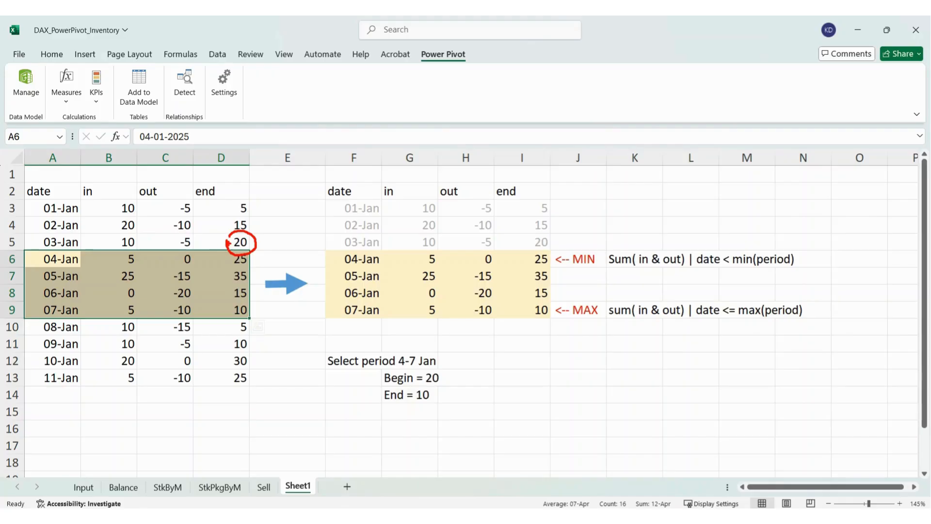
mouse_move(225, 242)
left_mouse_down()
mouse_move(204, 232)
mouse_move(83, 253)
left_mouse_up()
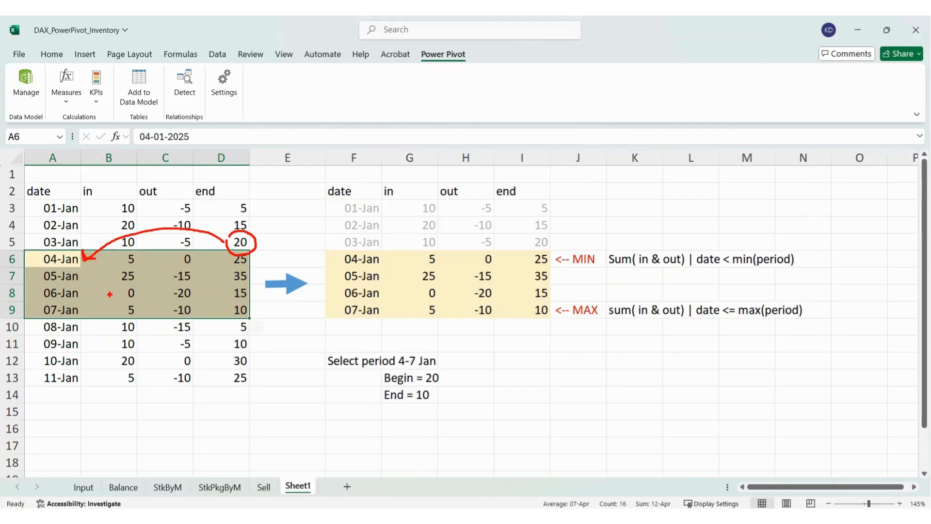
key("Escape")
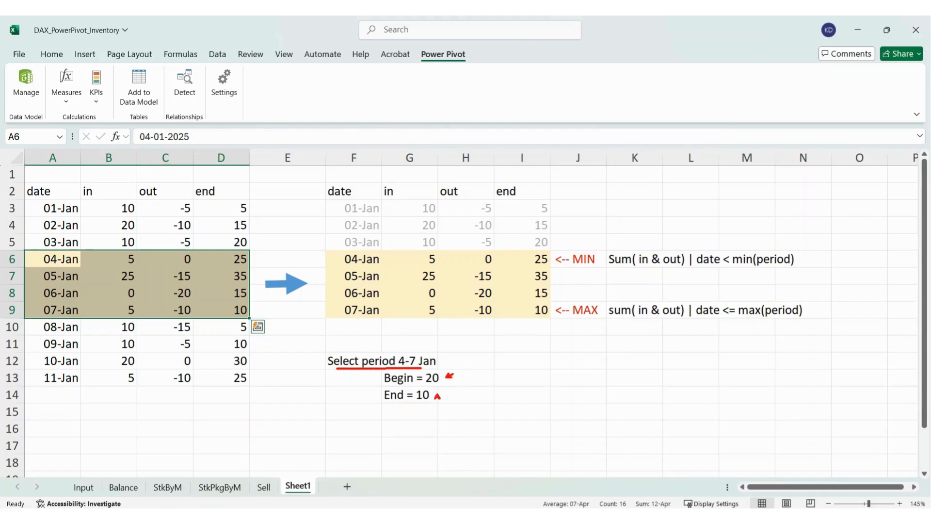
left_click_drag(438, 397, 445, 391)
key("Escape")
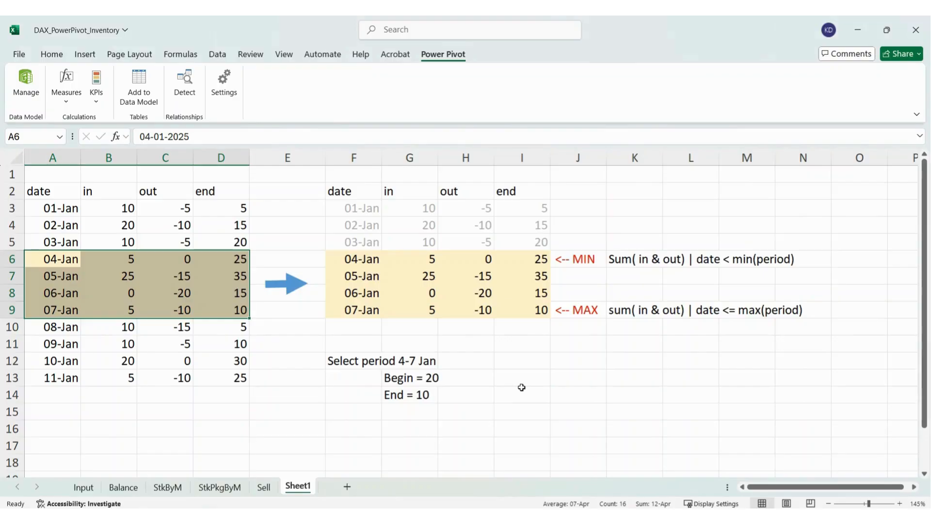
Step: Select the in and out values before the period, G3:H5, and compare their sum with the 03-Jan end balance
left_click(537, 362)
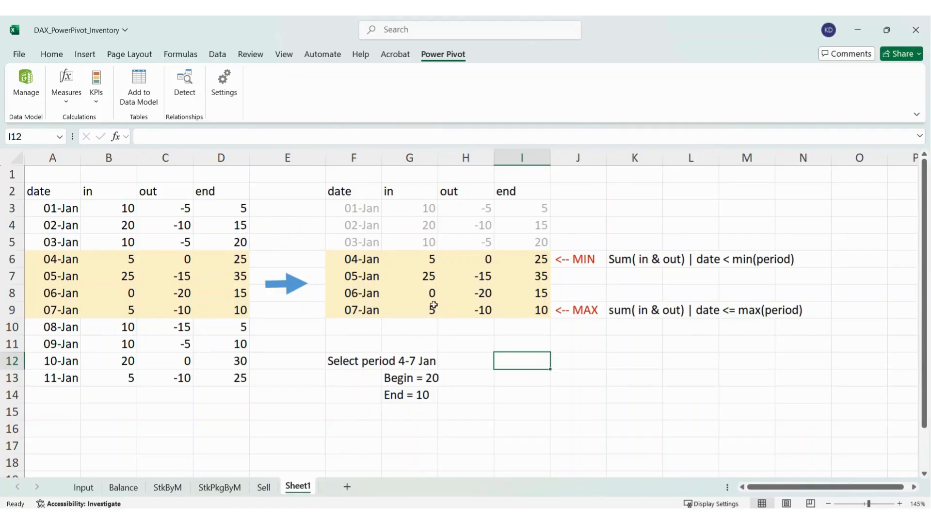
left_click(533, 243)
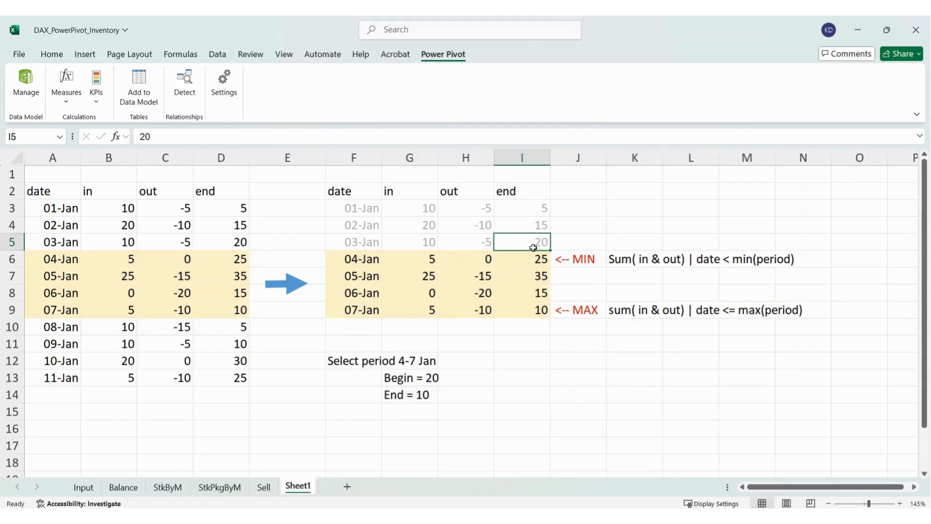
left_click(420, 207)
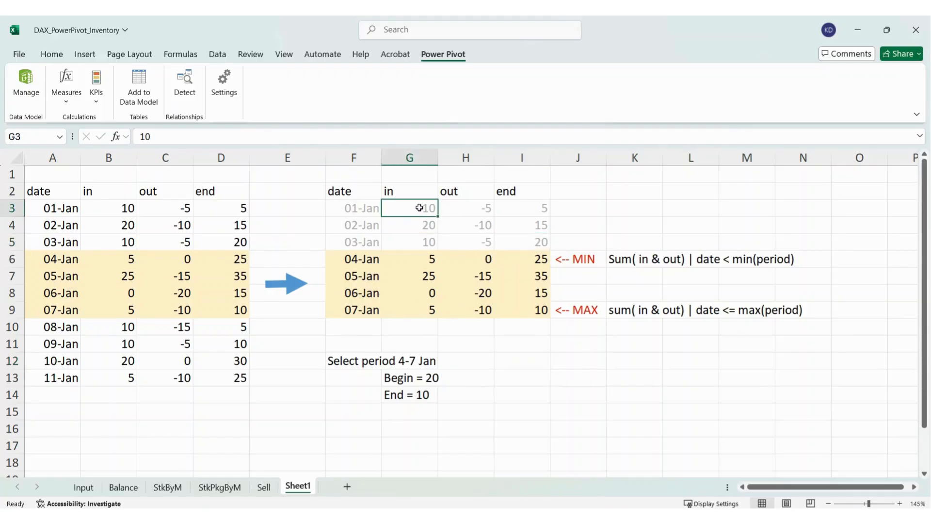
left_click(463, 209)
left_click_drag(425, 210, 473, 241)
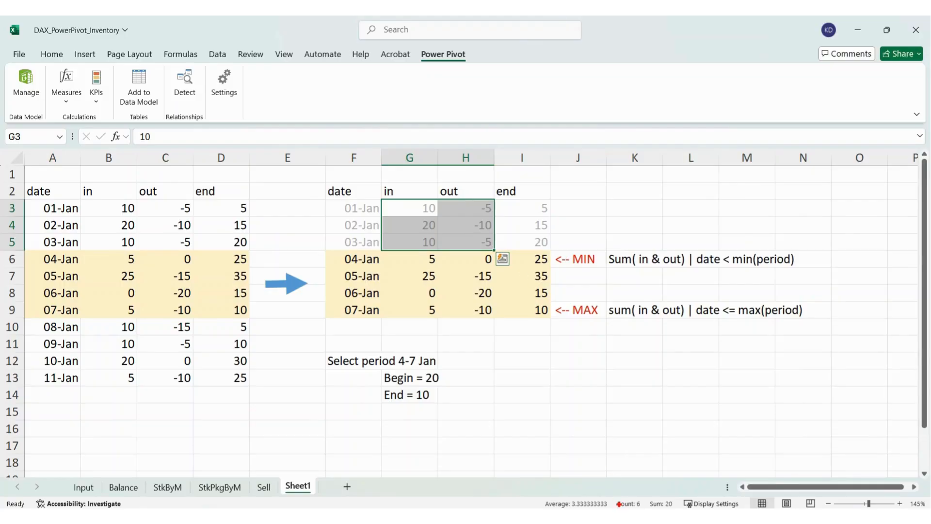
mouse_move(673, 494)
left_mouse_down()
mouse_move(678, 467)
mouse_move(676, 508)
left_mouse_up()
mouse_move(533, 237)
left_mouse_down()
mouse_move(548, 236)
mouse_move(530, 250)
mouse_move(526, 241)
left_mouse_up()
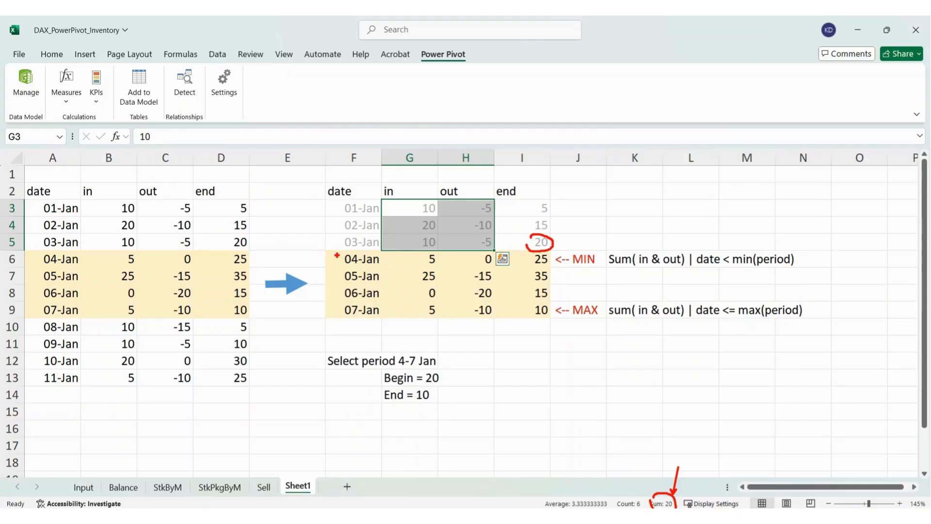
Step: Examine how the Begin balance for 04-Jan to 07-Jan derives from in and out values dated before the period's minimum date
mouse_move(337, 256)
left_mouse_down()
mouse_move(388, 254)
mouse_move(388, 318)
mouse_move(343, 321)
mouse_move(338, 277)
left_mouse_up()
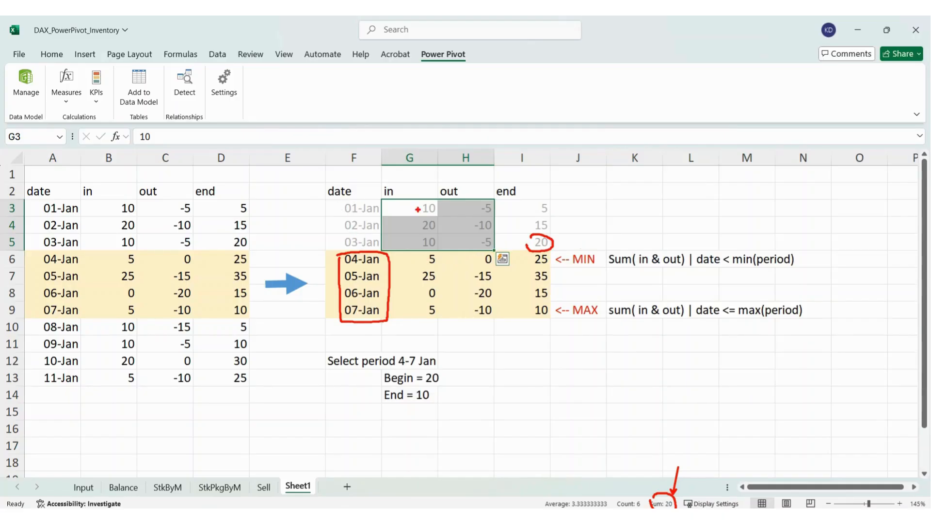
mouse_move(396, 193)
left_mouse_down()
mouse_move(386, 182)
mouse_move(380, 195)
mouse_move(450, 181)
mouse_move(460, 198)
left_mouse_up()
mouse_move(325, 250)
left_mouse_down()
mouse_move(326, 311)
mouse_move(552, 320)
left_mouse_up()
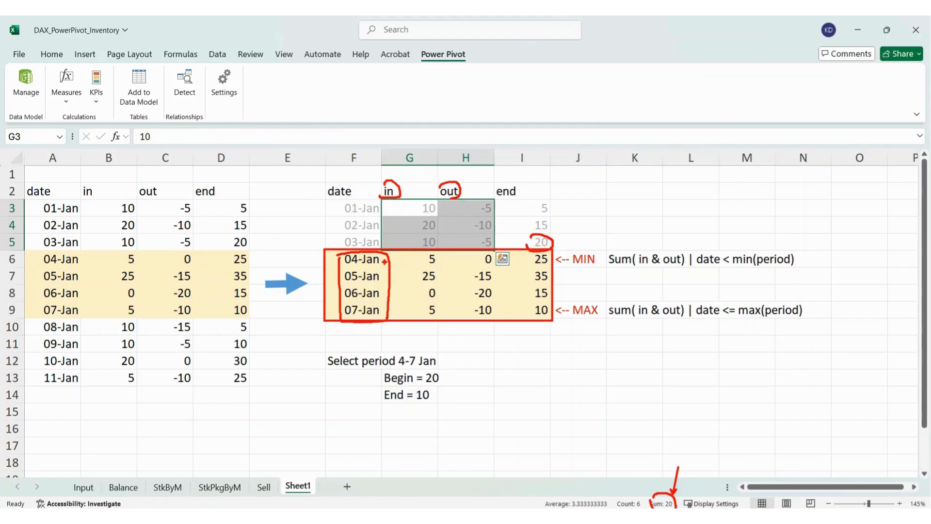
left_click_drag(385, 261, 396, 261)
left_click_drag(339, 238, 322, 227)
mouse_move(394, 218)
left_mouse_down()
mouse_move(439, 196)
mouse_move(494, 203)
mouse_move(509, 243)
mouse_move(410, 254)
mouse_move(391, 211)
left_mouse_up()
left_click_drag(559, 229, 568, 225)
key("Escape")
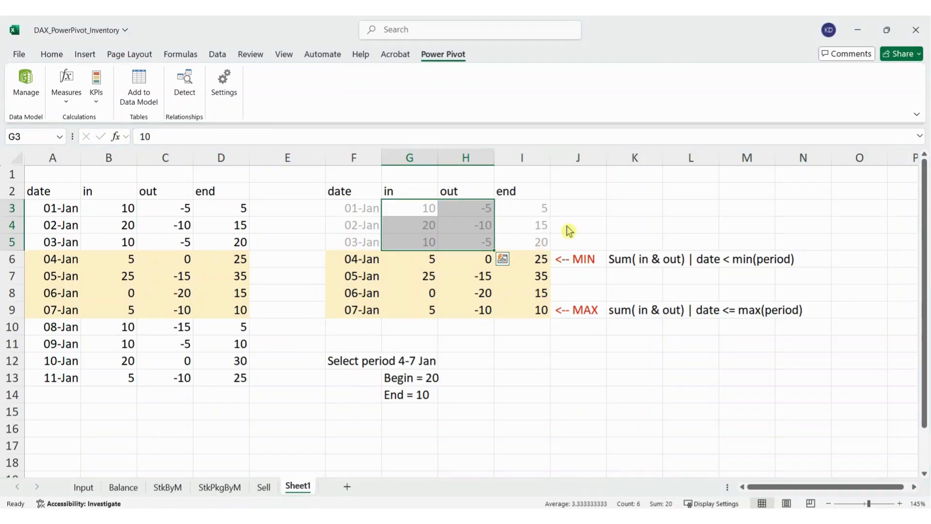
left_click(632, 230)
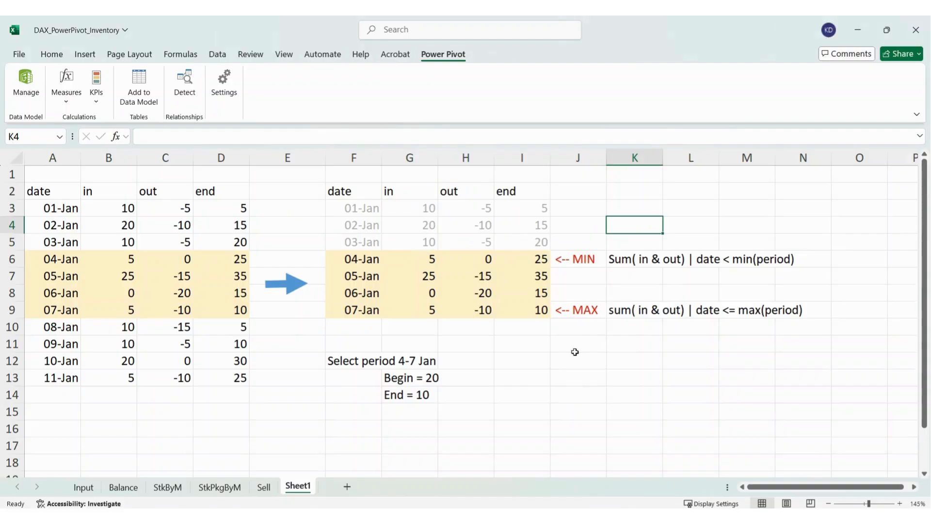
Step: Select the period dates F6:F9 and the in and out values G3:H9, and compare their sum with the 07-Jan end balance
left_click_drag(361, 260, 363, 310)
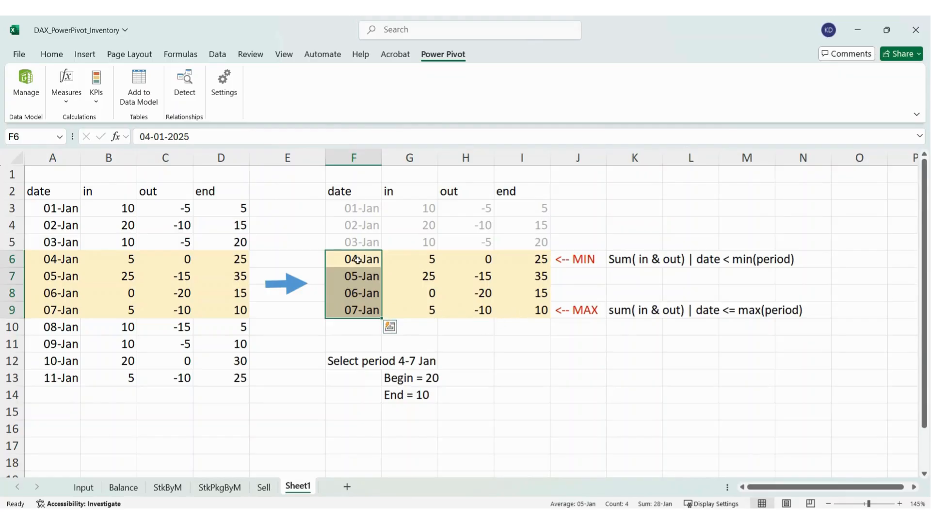
left_click_drag(358, 262, 362, 308)
left_click_drag(417, 208, 456, 306)
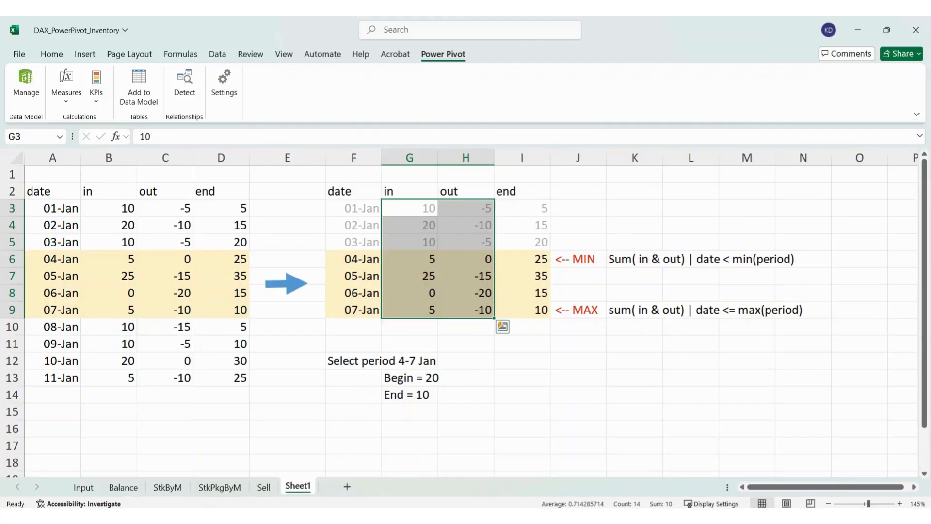
left_click_drag(671, 498, 677, 482)
mouse_move(531, 310)
left_mouse_down()
mouse_move(553, 302)
mouse_move(528, 322)
left_mouse_up()
key("Escape")
mouse_move(378, 188)
left_mouse_down()
mouse_move(392, 179)
mouse_move(394, 197)
mouse_move(461, 184)
mouse_move(434, 203)
left_mouse_up()
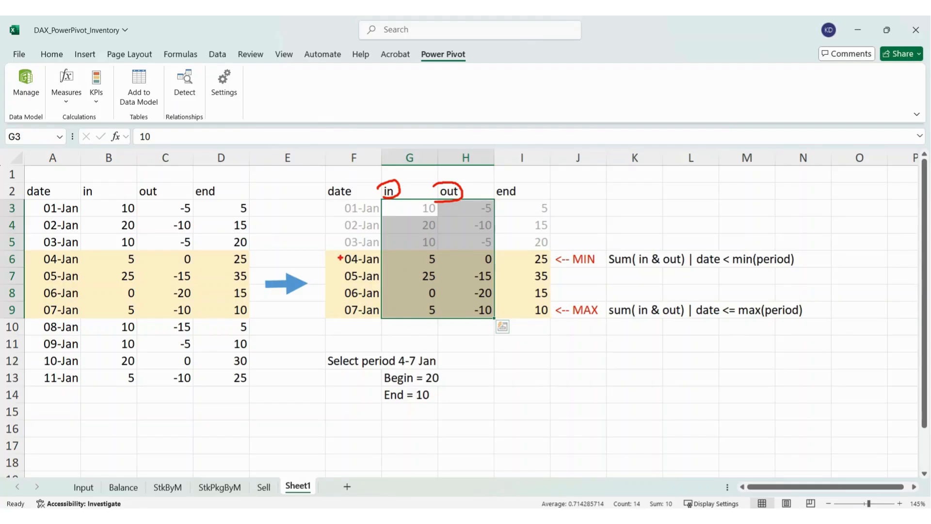
mouse_move(342, 307)
left_mouse_down()
mouse_move(372, 301)
mouse_move(347, 324)
mouse_move(341, 310)
left_mouse_up()
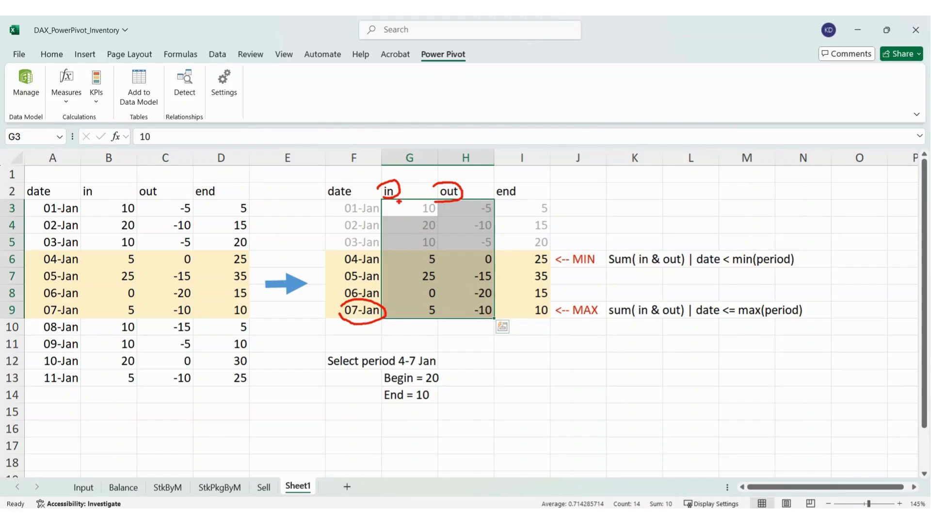
mouse_move(397, 201)
left_mouse_down()
mouse_move(397, 280)
mouse_move(479, 319)
mouse_move(496, 242)
mouse_move(397, 201)
left_mouse_up()
key("Escape")
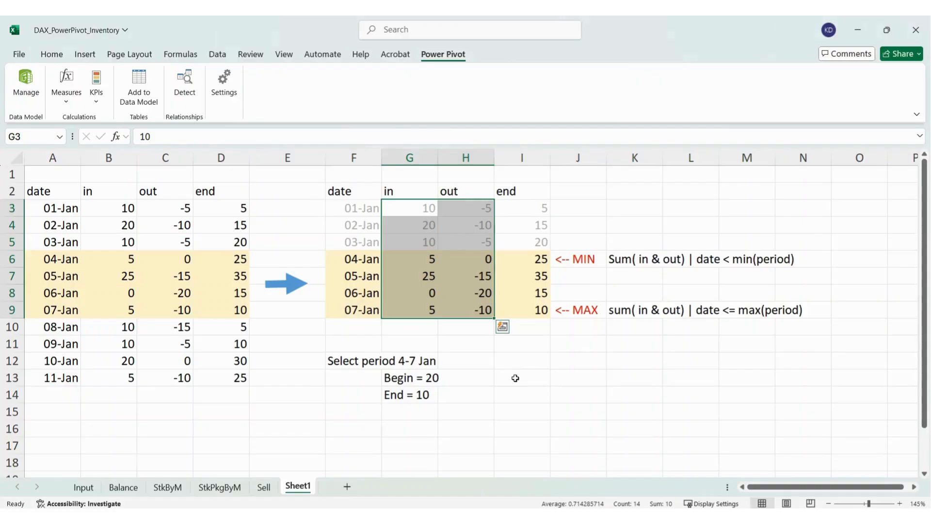
left_click(503, 359)
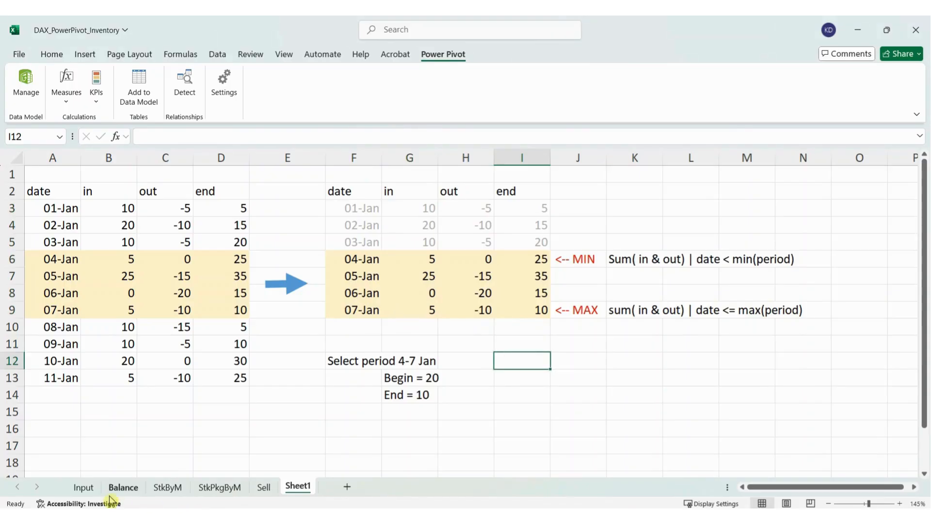
Step: On the Balance sheet, start a new measure named Movement in the transaction table from the In and Out PivotTable
left_click(123, 487)
left_click(479, 279)
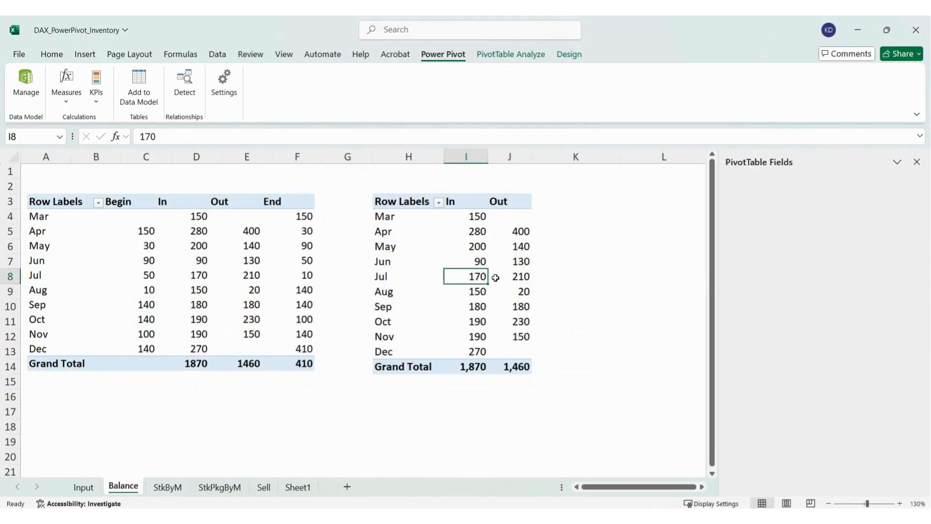
left_click(68, 102)
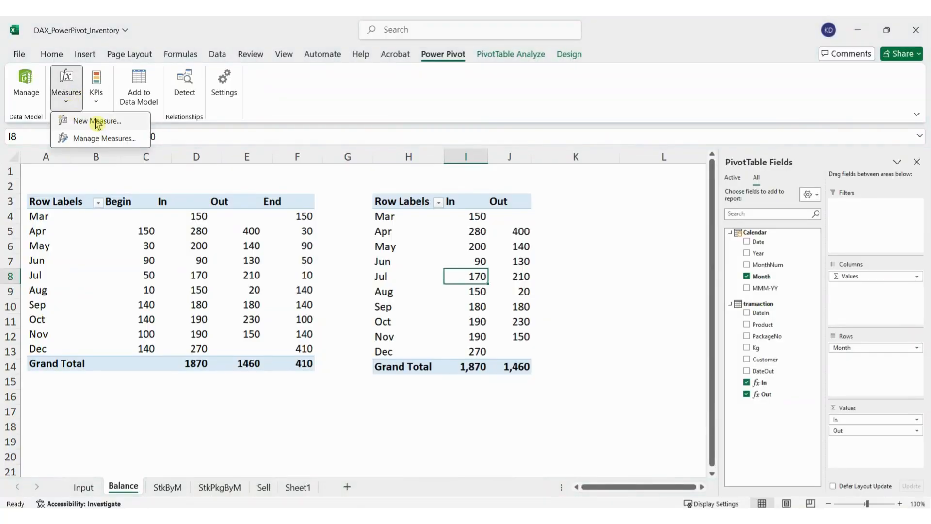
left_click(97, 121)
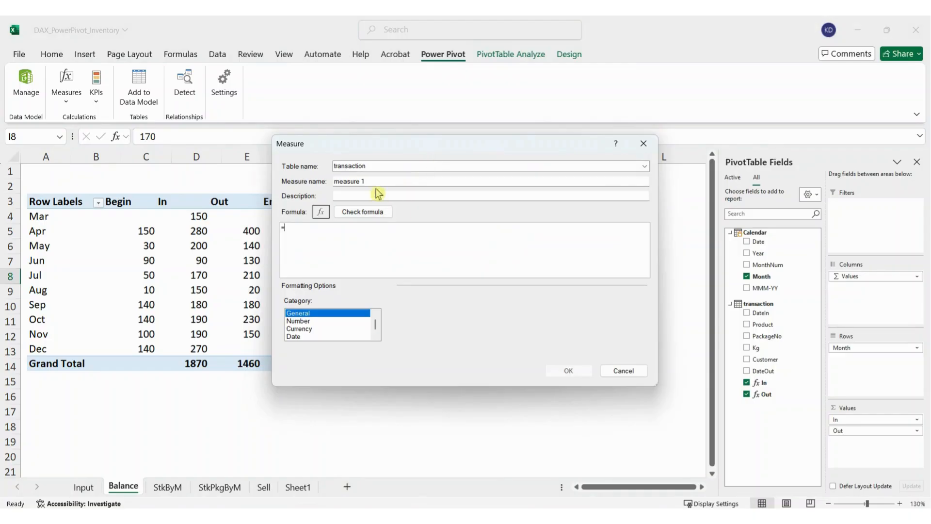
left_click(376, 181)
left_click_drag(386, 181, 261, 185)
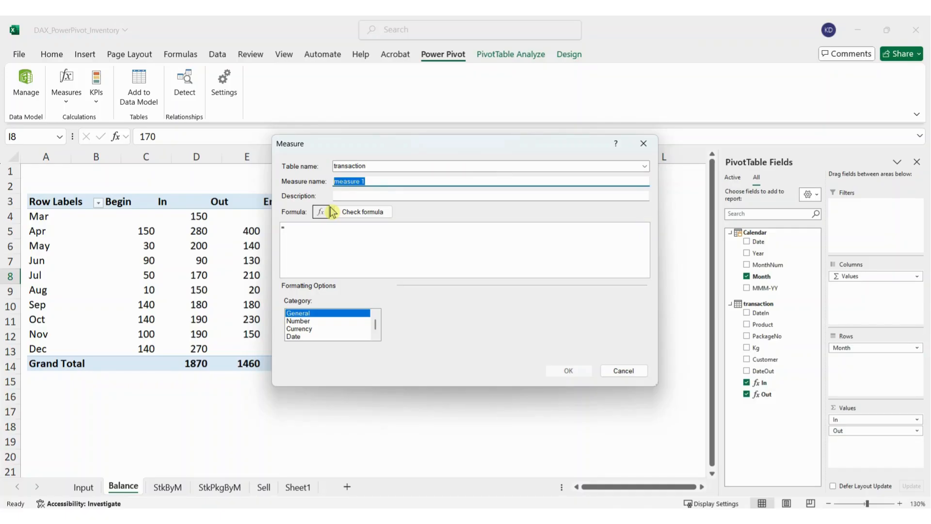
type("Movement")
Step: Enter the Movement measure's formula as = [In] - [Out]
left_click(340, 238)
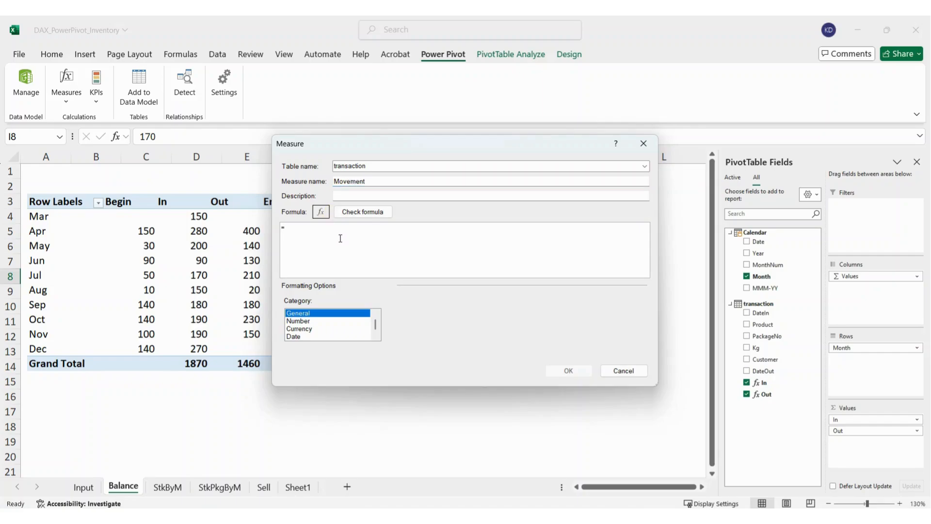
type("[")
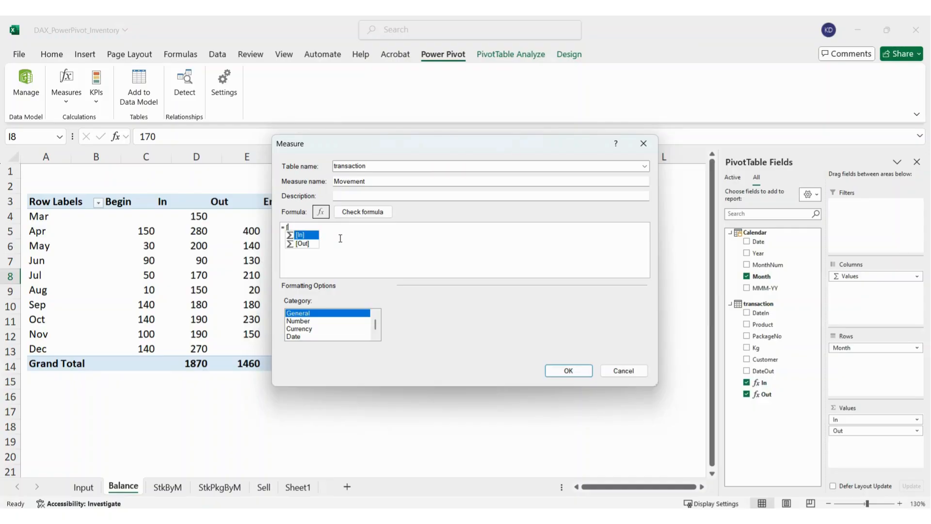
key("Tab")
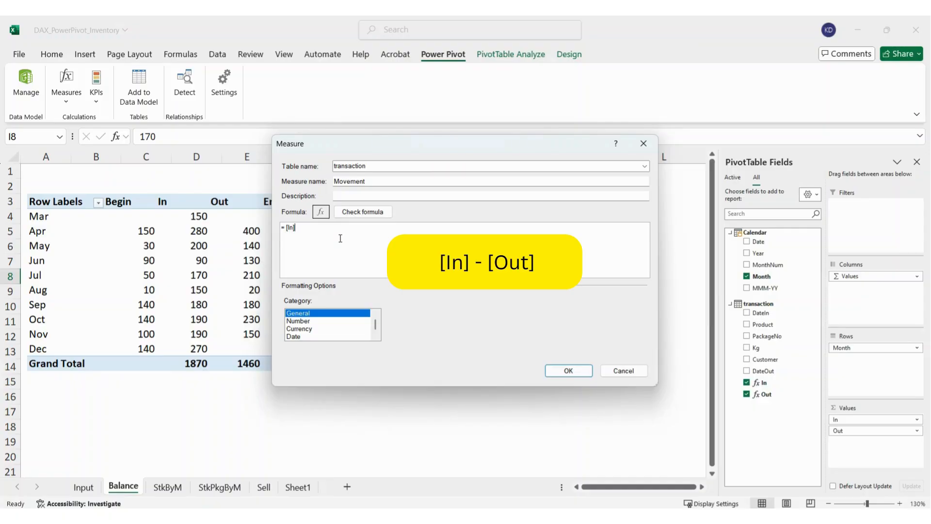
type("- [")
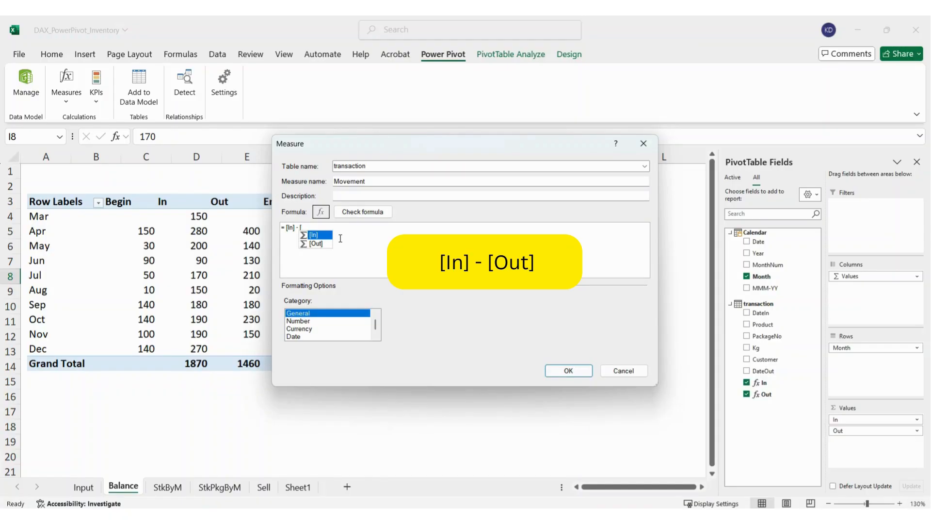
key("Down")
key("Tab")
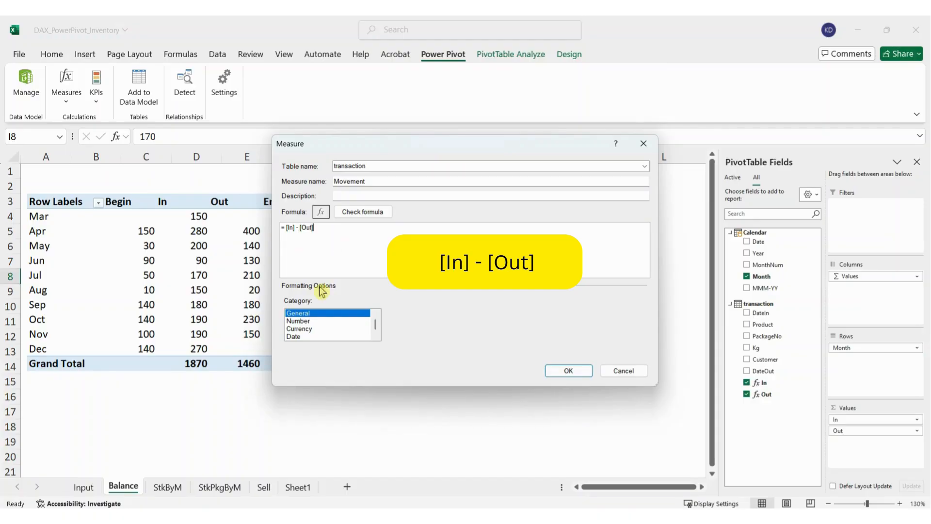
Step: Format the Movement measure as a whole number with the 1000 separator and create it
left_click(305, 321)
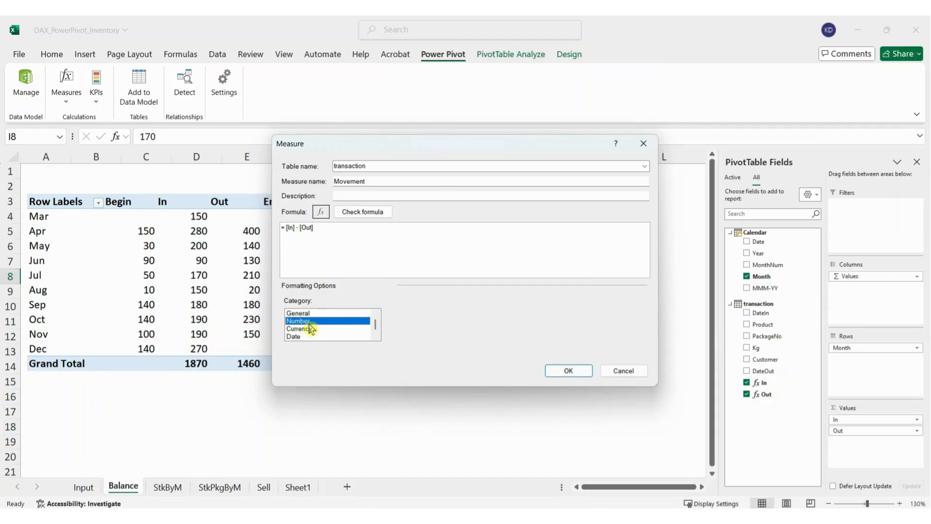
left_click(513, 315)
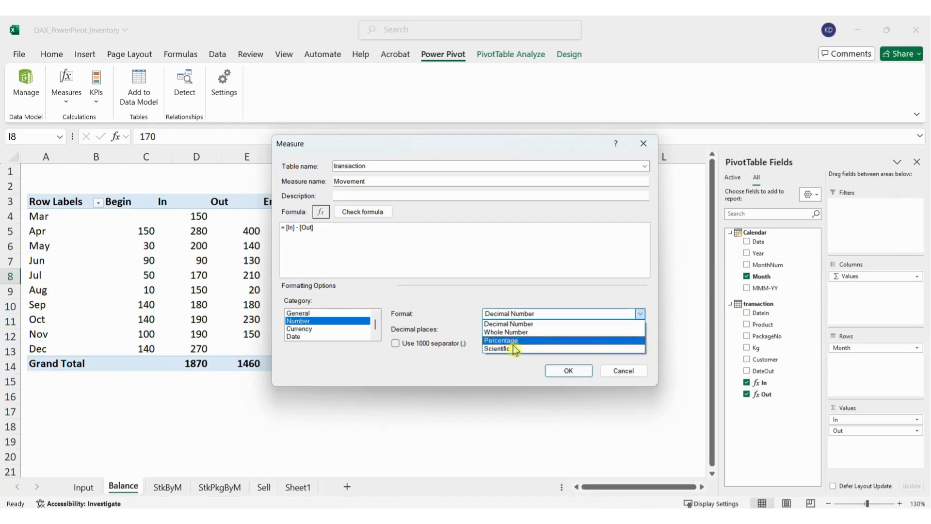
left_click(519, 334)
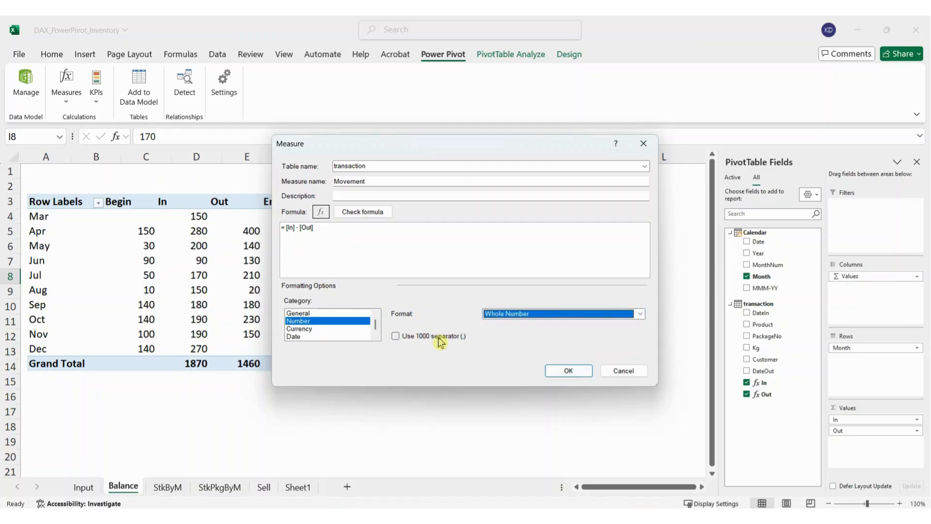
left_click(432, 336)
left_click(566, 371)
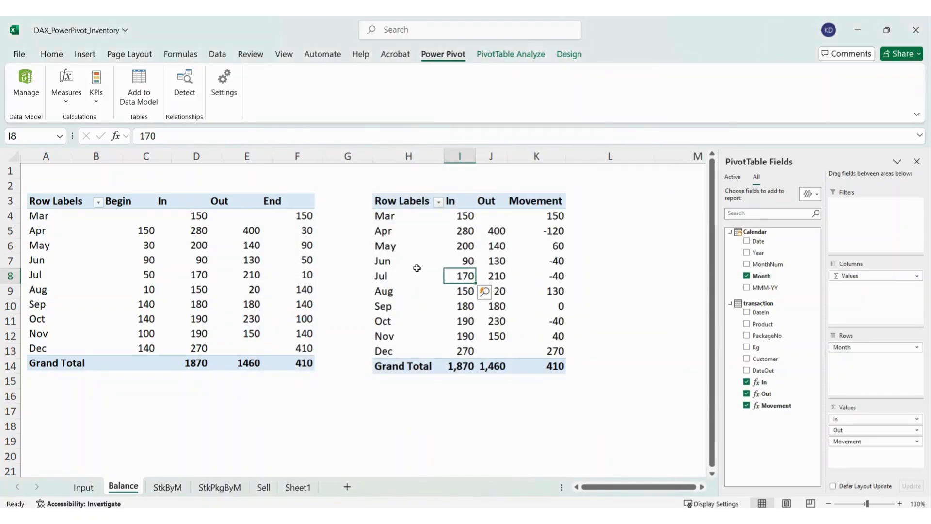
Step: Remove the Movement measure from the PivotTable's values, keeping only In and Out
left_click(530, 261)
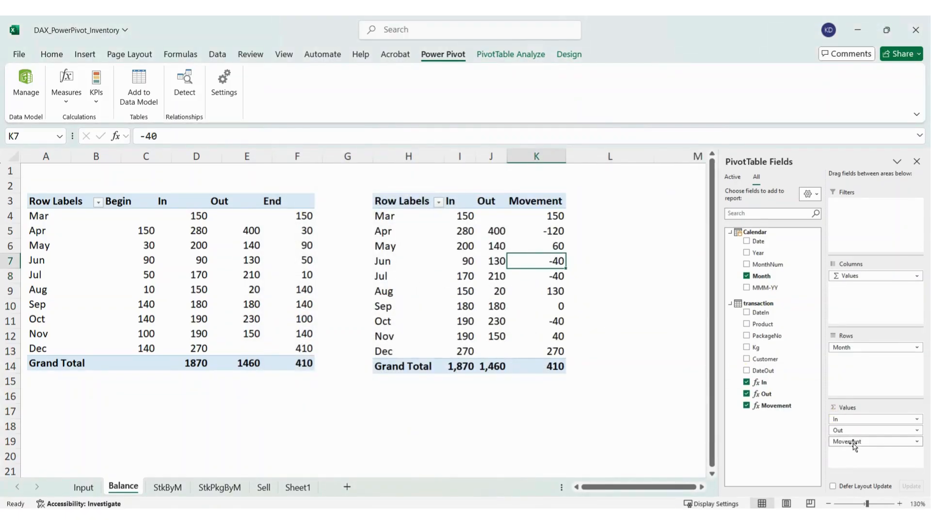
left_click_drag(854, 441, 736, 419)
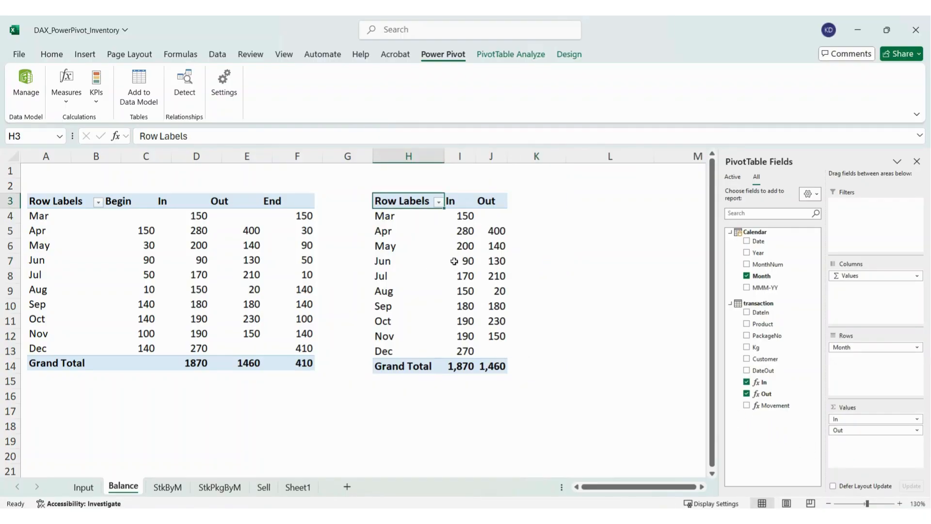
left_click(439, 263)
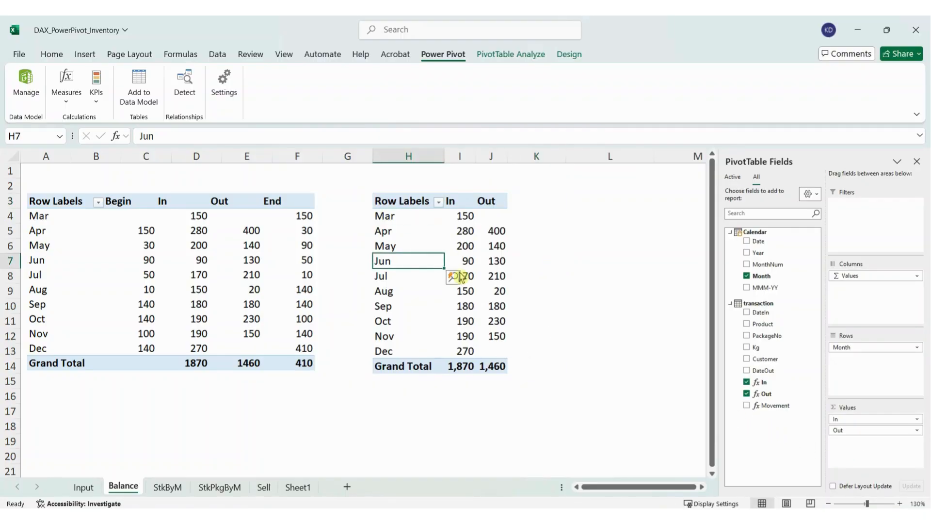
Step: Start another new measure in the transaction table and name it Begin
left_click(66, 100)
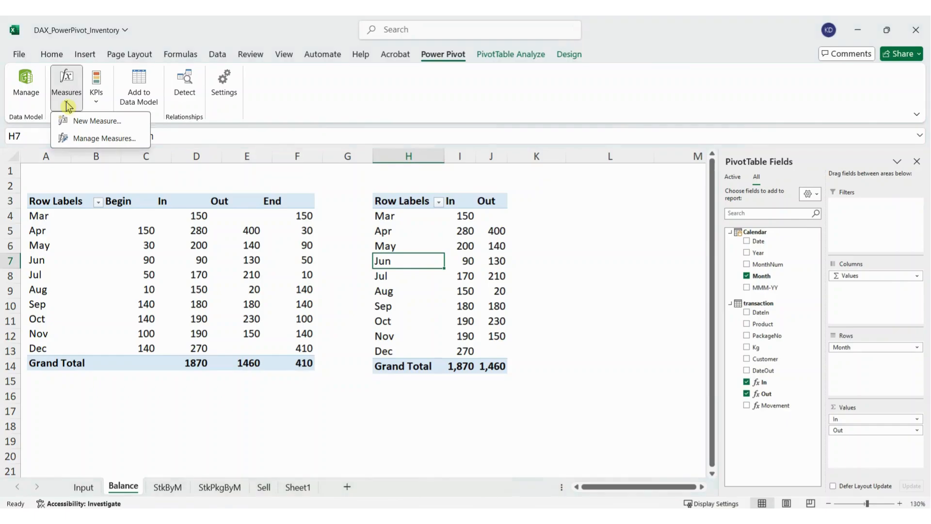
left_click(94, 125)
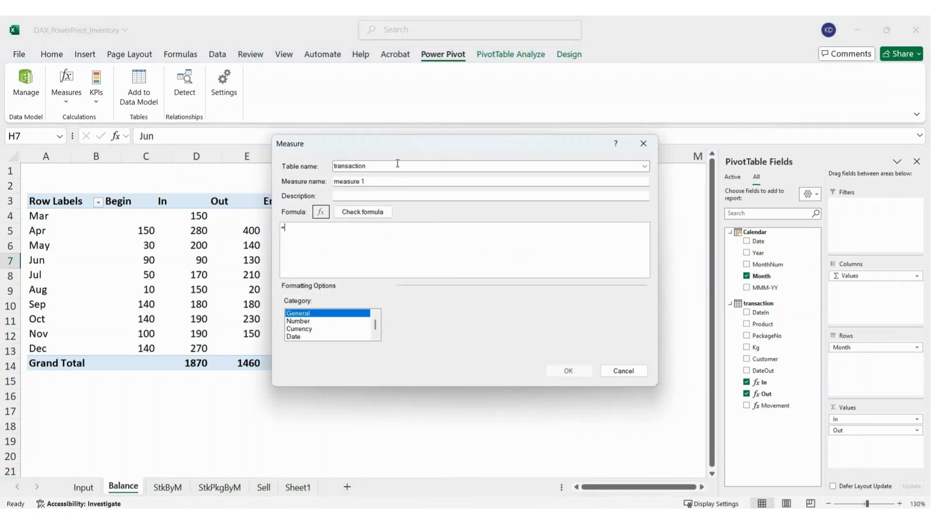
left_click_drag(410, 151, 364, 145)
left_click_drag(333, 179, 246, 182)
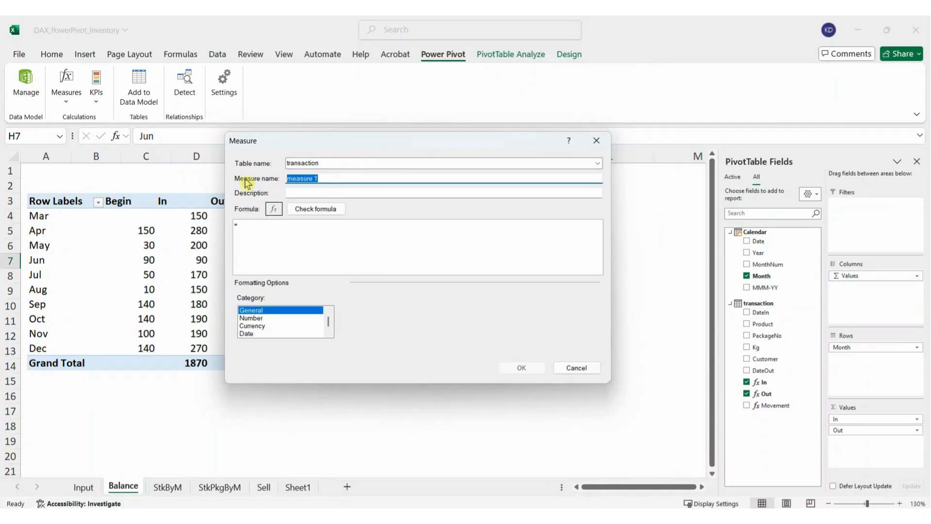
type("Begin")
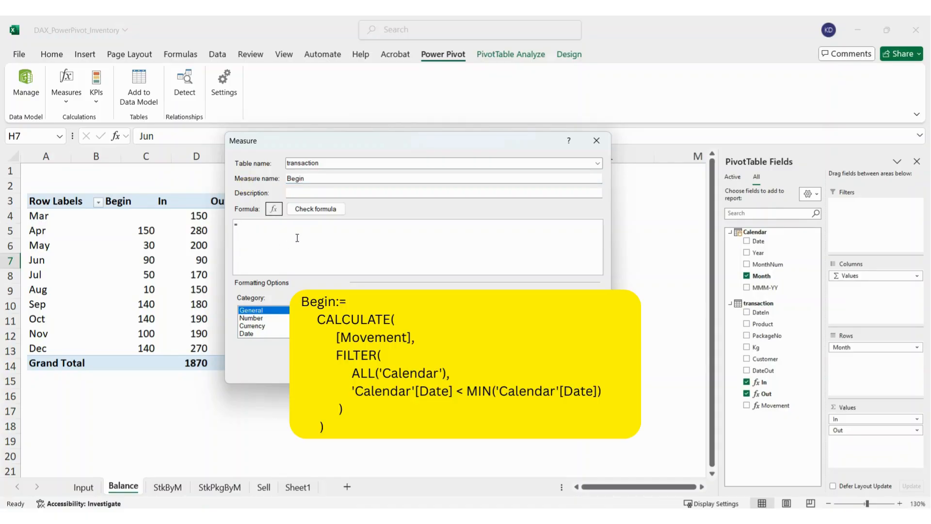
Step: Start the Begin measure's formula as = CALCULATE( [Movement], FILTER('Calendar'
type("CALCULATE(")
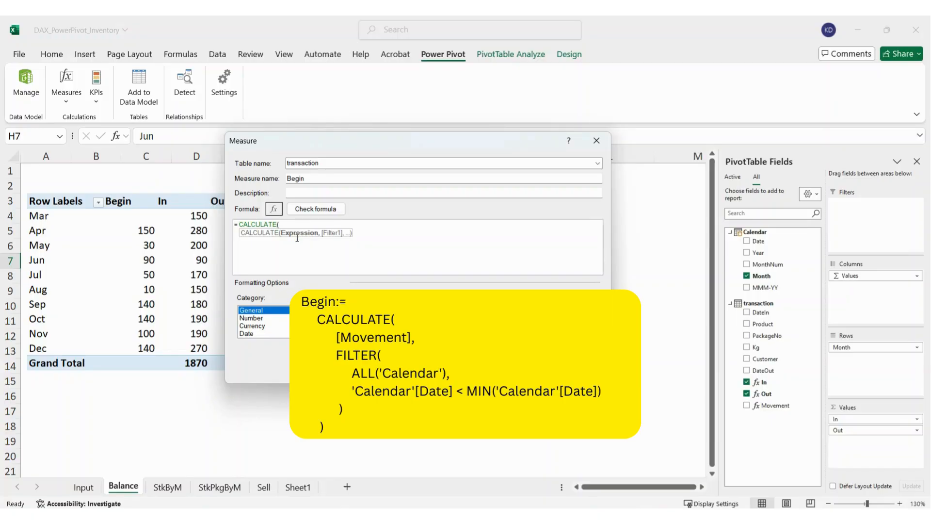
type("[")
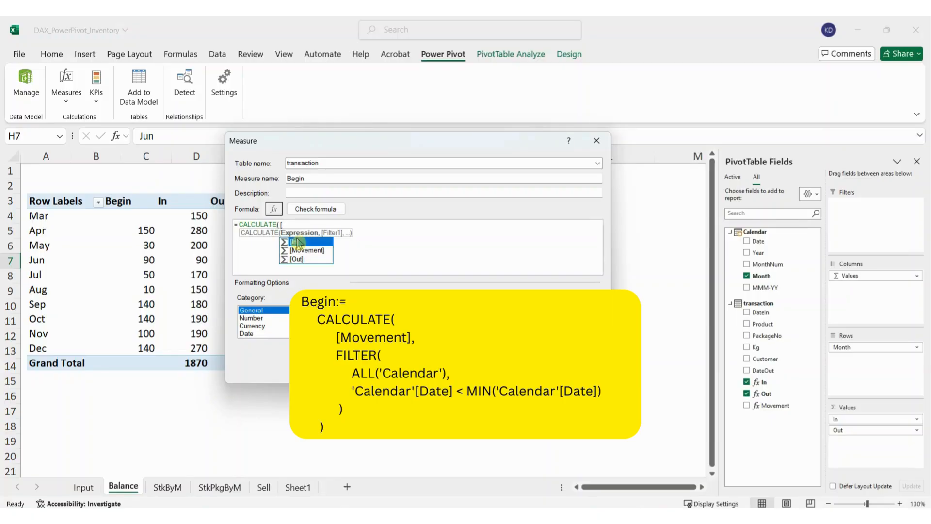
key("Down")
key("Tab")
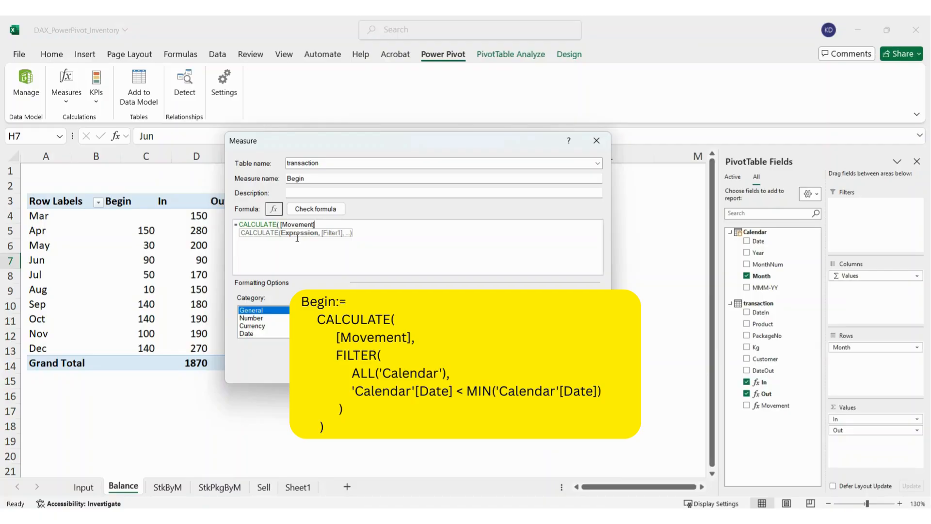
type(", ")
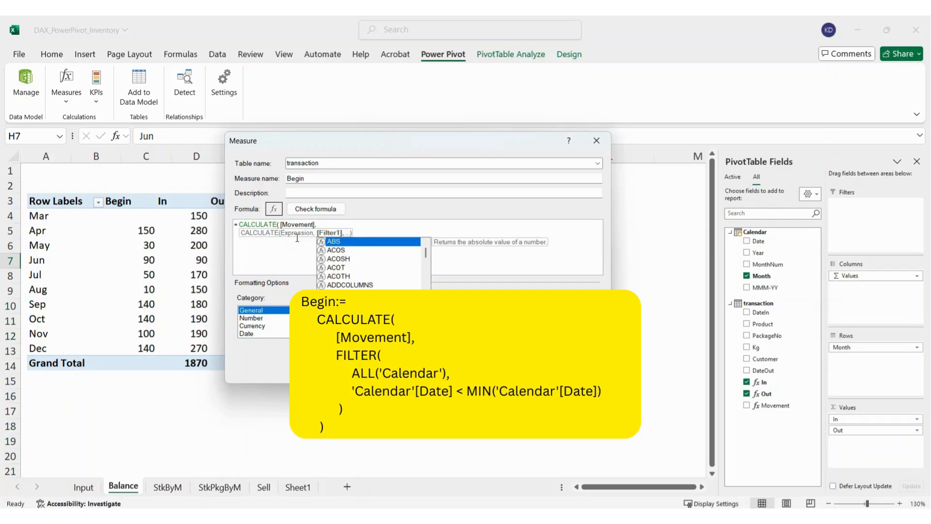
type("FILTER(")
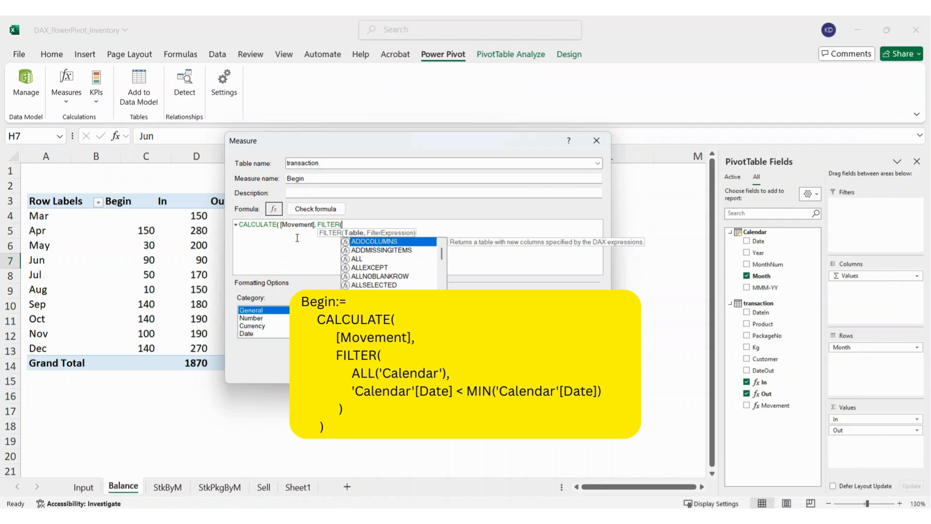
type("c")
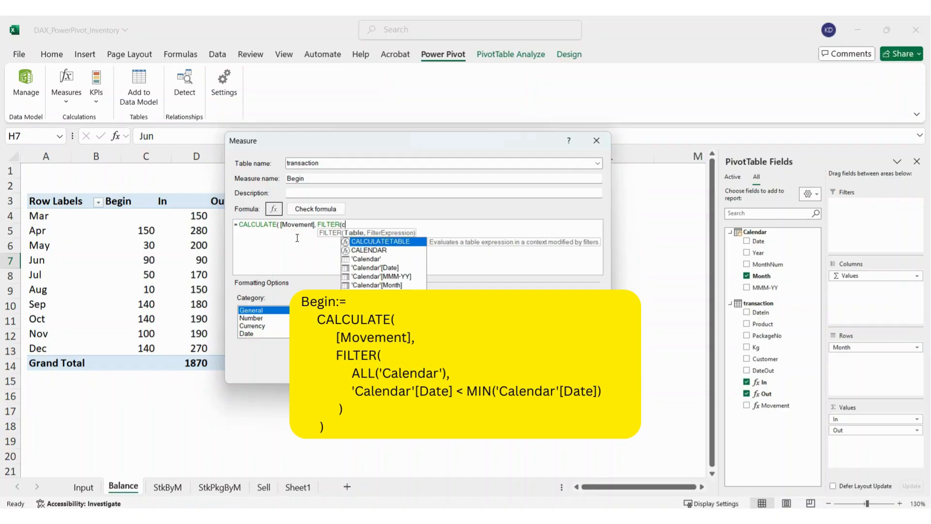
key("Down")
key("Down")
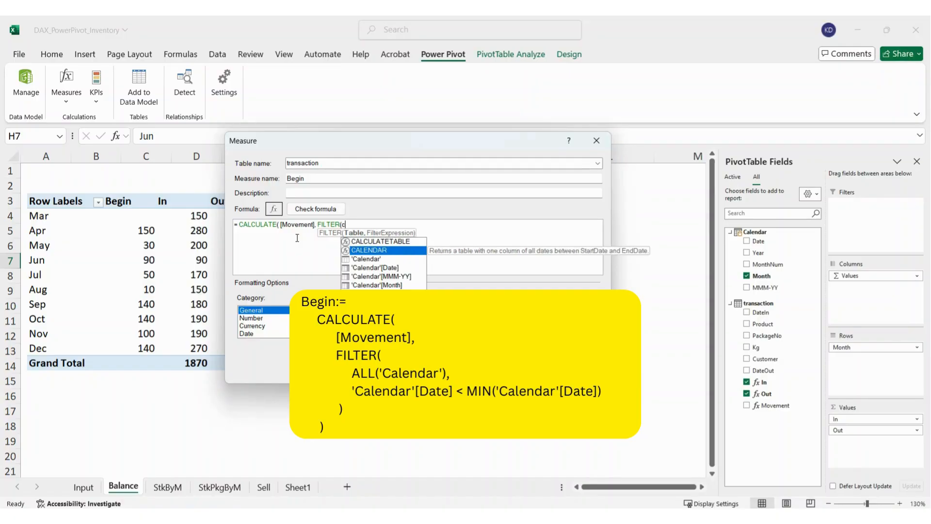
key("Tab")
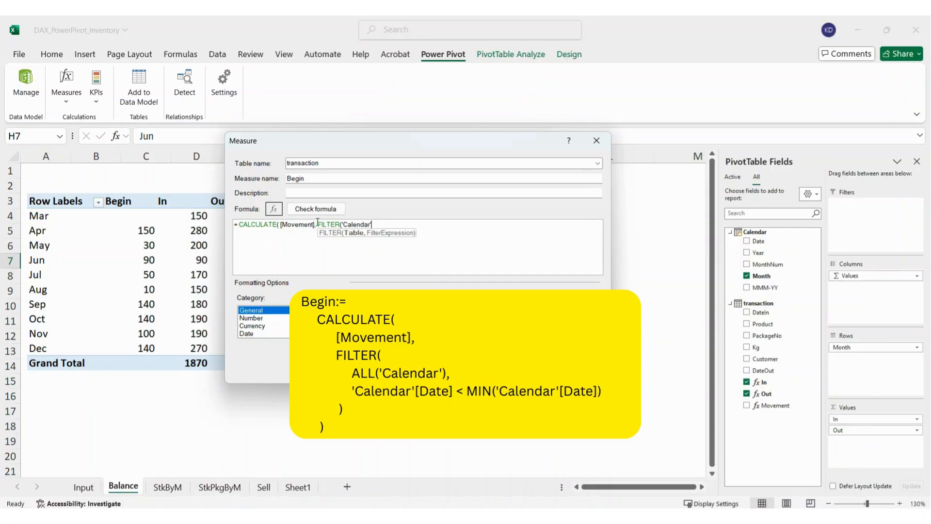
Step: Wrap the 'Calendar' table in the ALL function as FILTER's first argument and add the comma for the filter expression
left_click(342, 225)
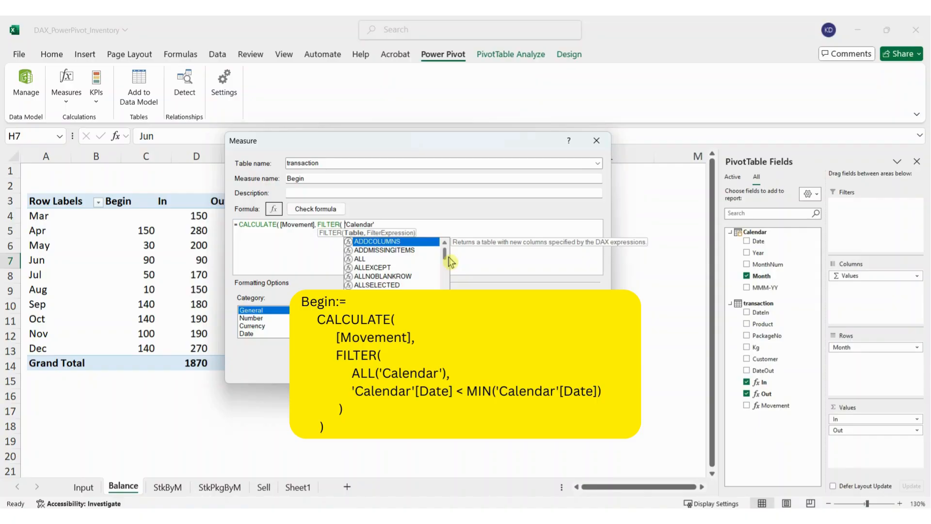
left_click_drag(376, 225, 347, 222)
left_click(347, 223)
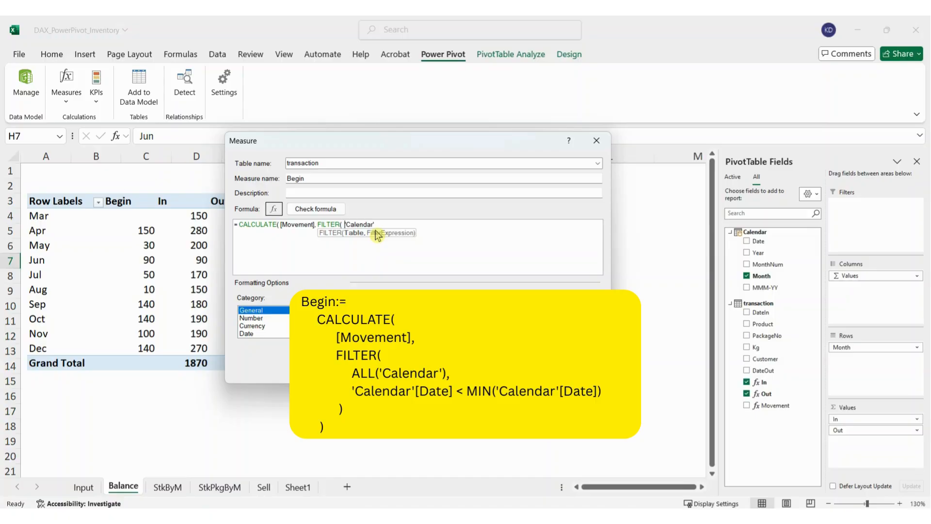
type("all(")
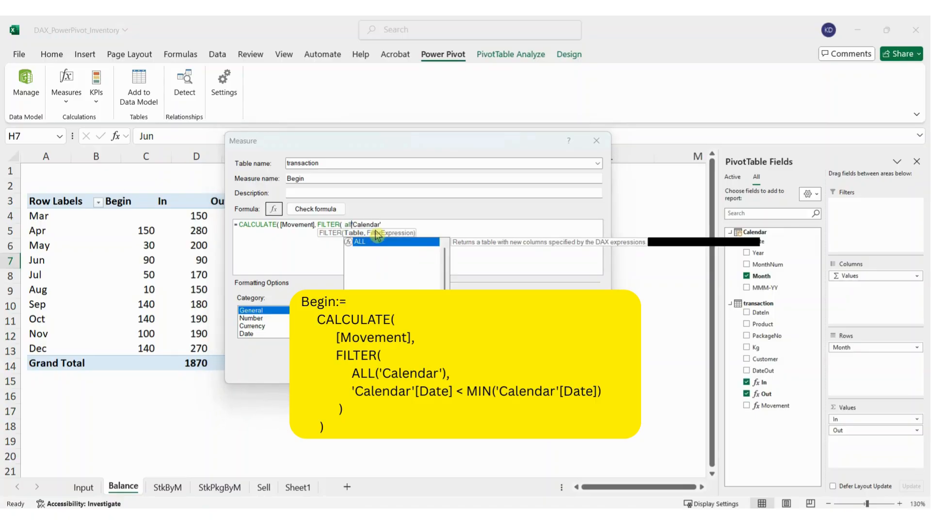
left_click(401, 224)
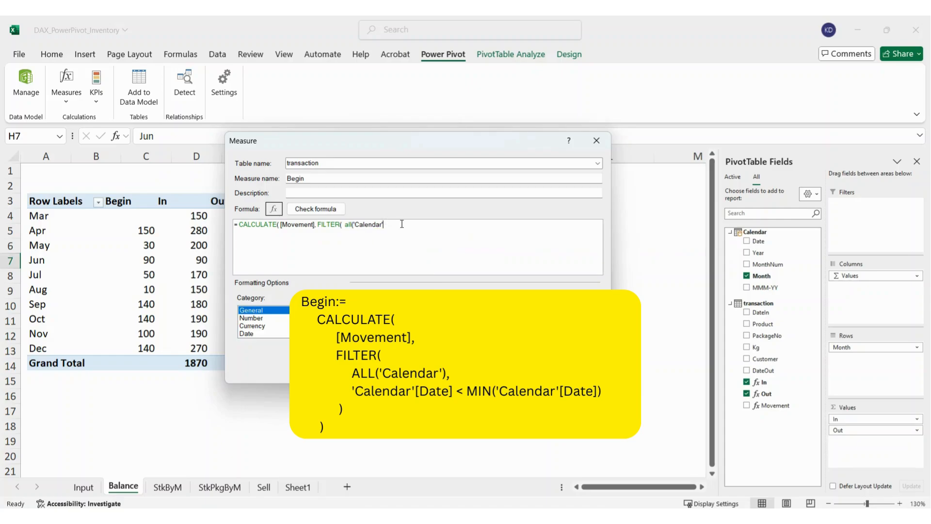
type("),")
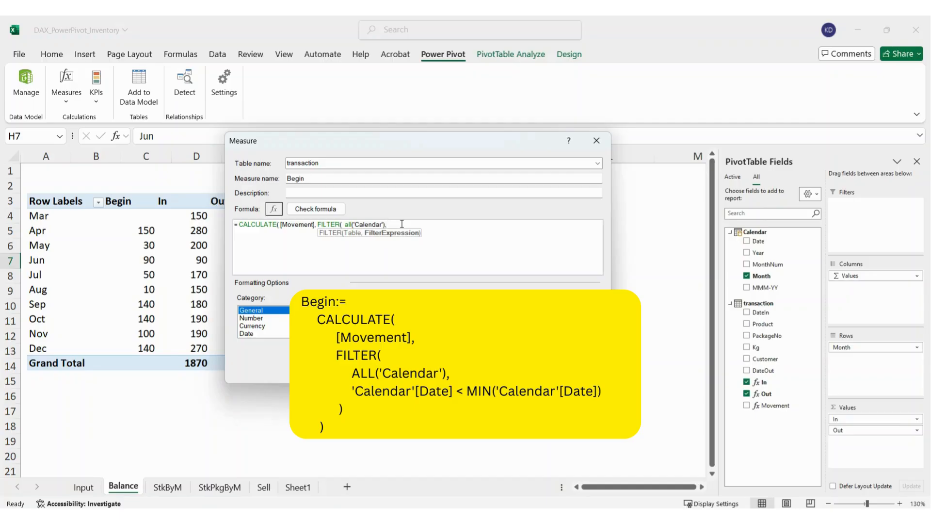
Step: Complete the Begin formula with the condition 'Calendar'[Date] < MIN('Calendar'[Date]) and close all open parentheses
type(" cal")
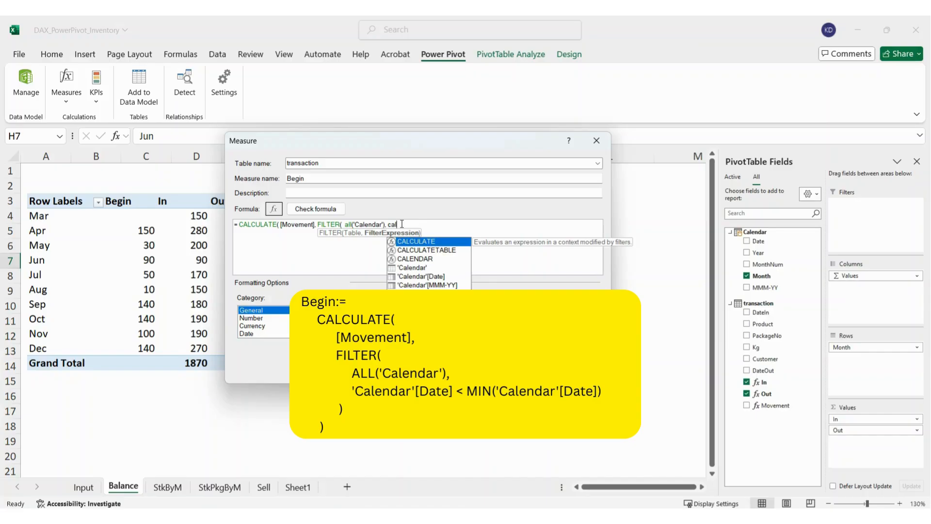
left_click(444, 277)
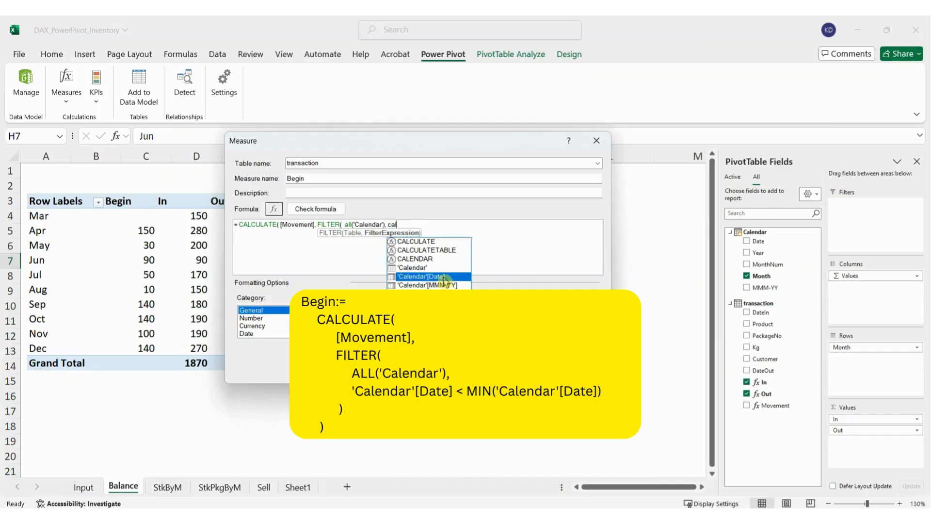
double_click(444, 281)
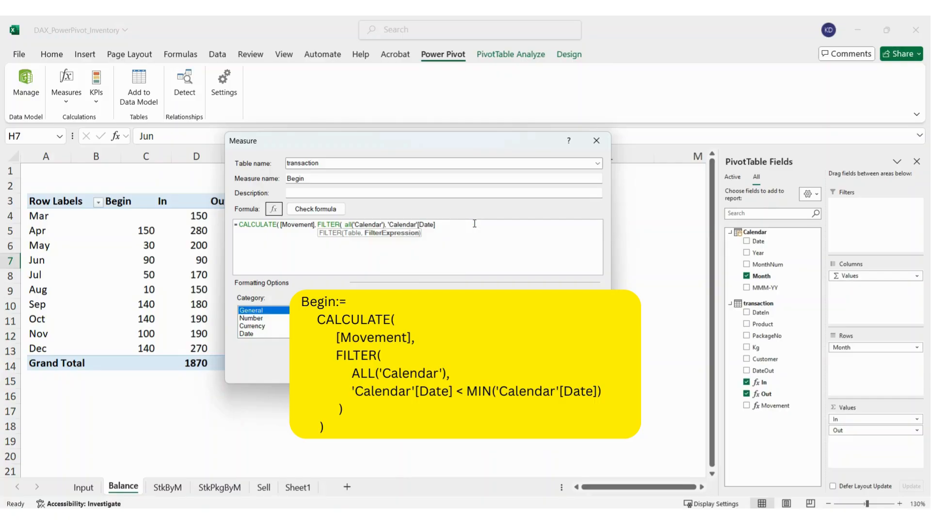
type("< min")
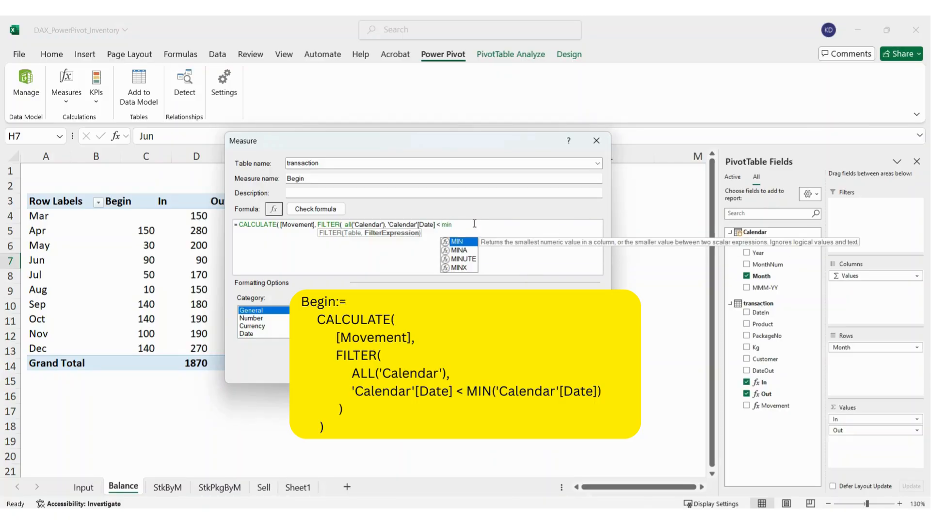
type("(c")
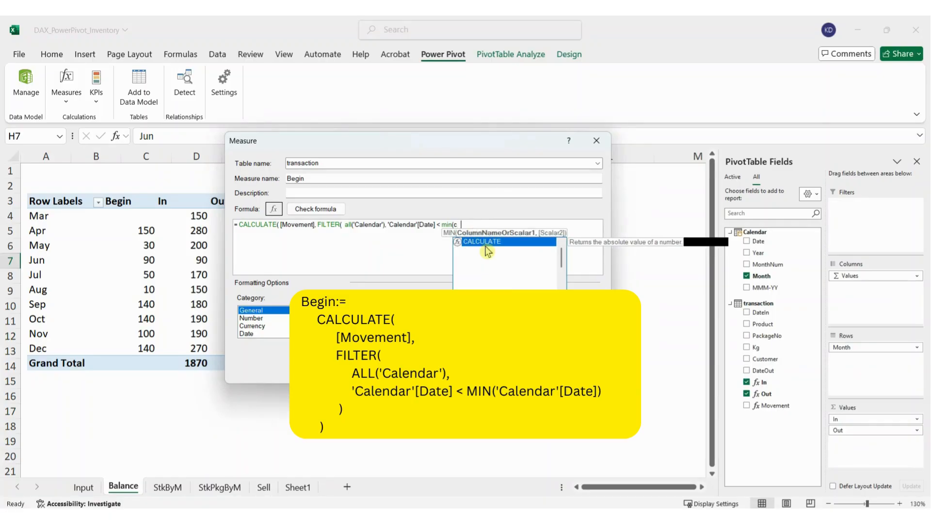
type("a")
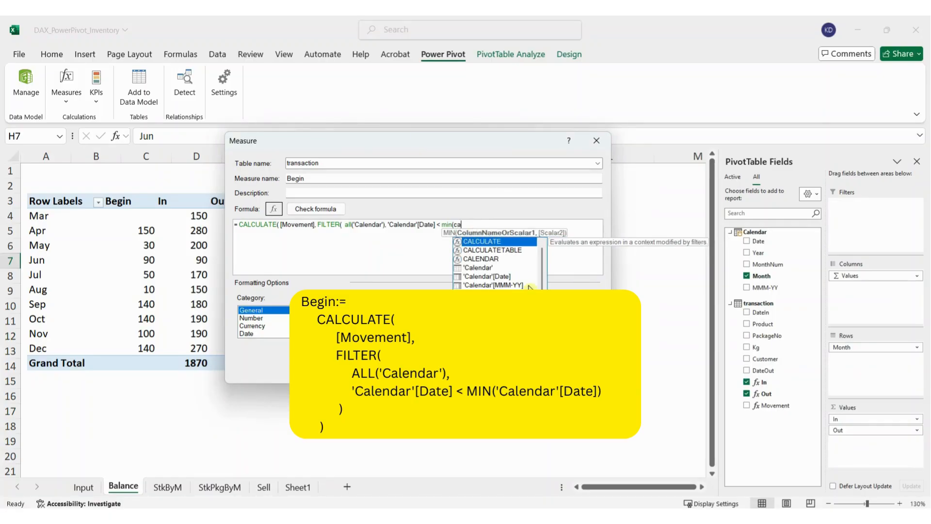
double_click(498, 276)
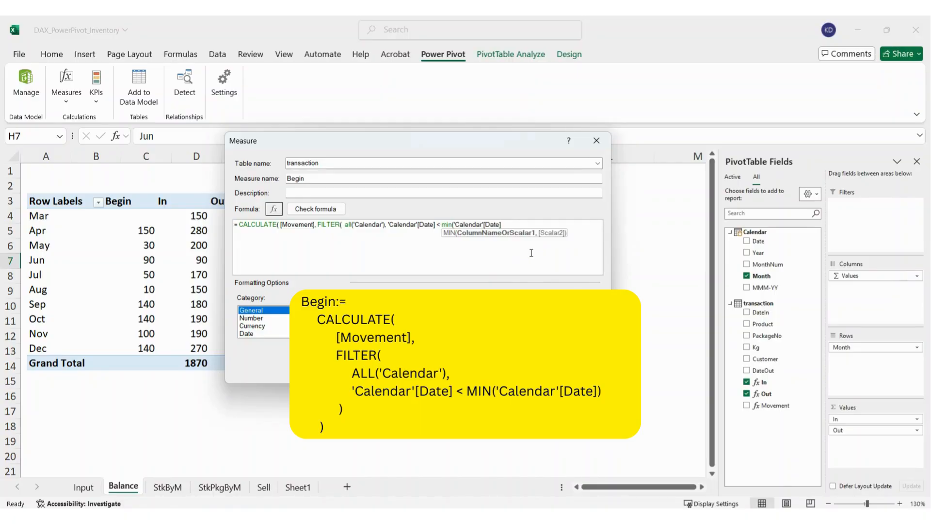
type(")")
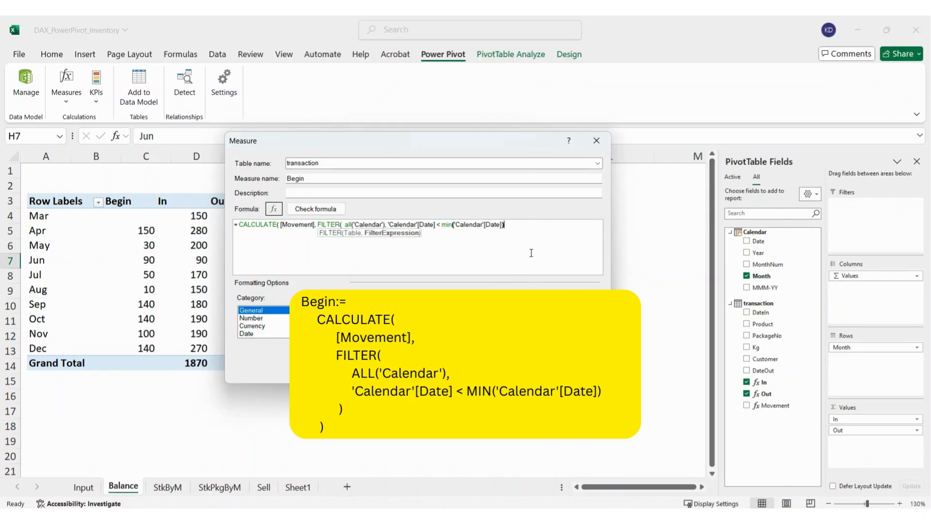
type(")")
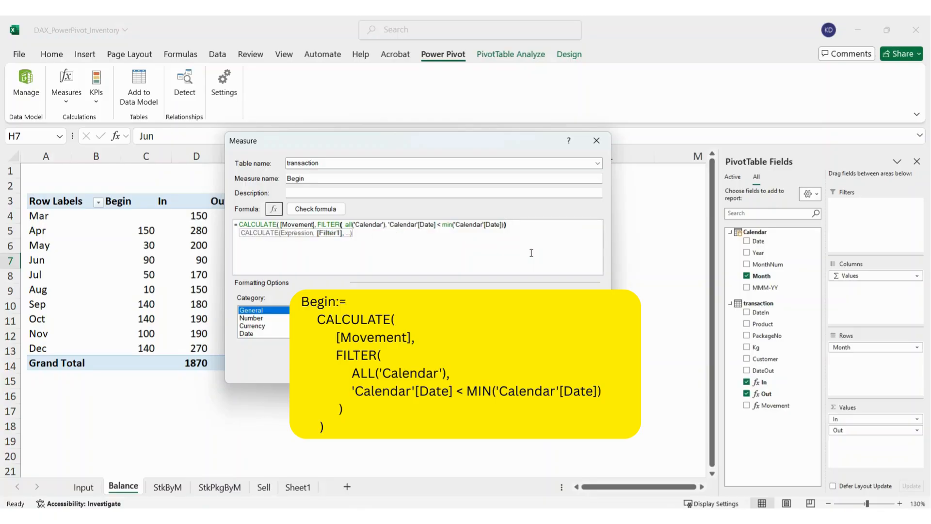
type(")")
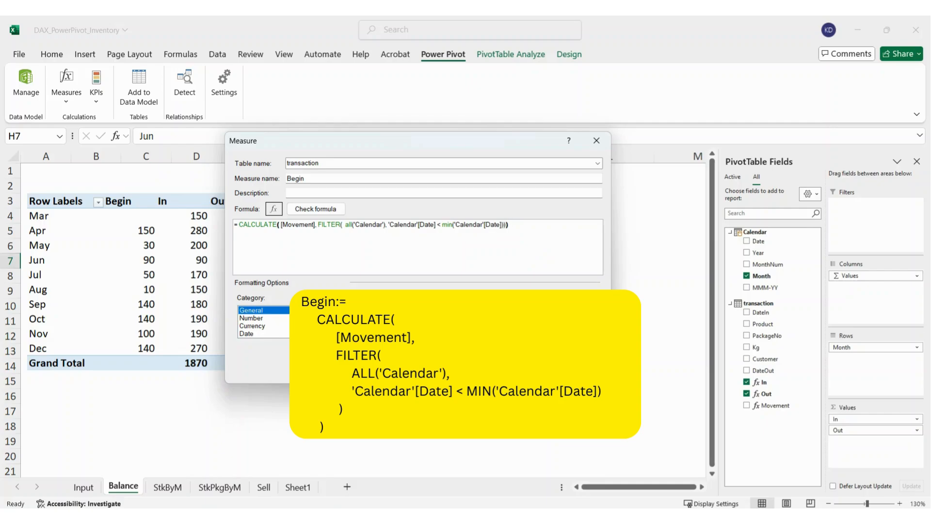
Step: Format the Begin measure as a whole number with the 1000 separator and create it
left_click(252, 318)
left_click(481, 313)
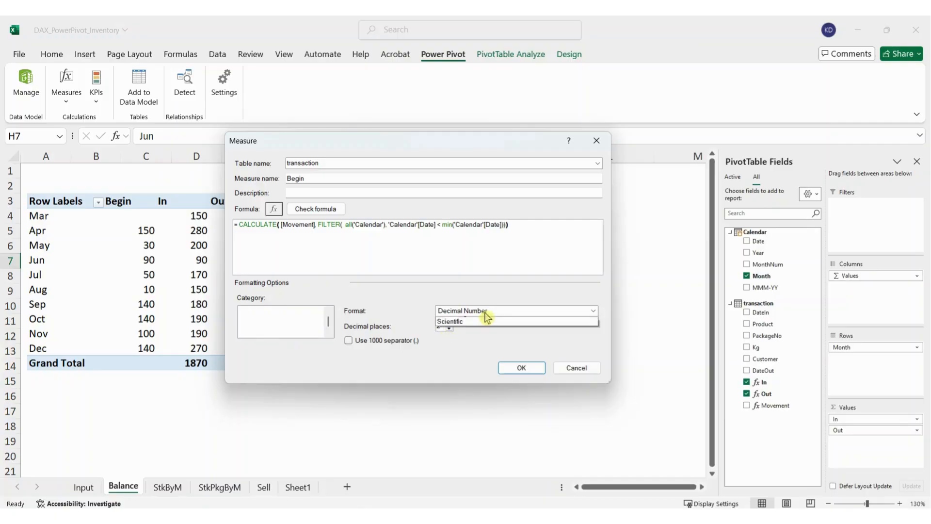
left_click(478, 336)
left_click(386, 335)
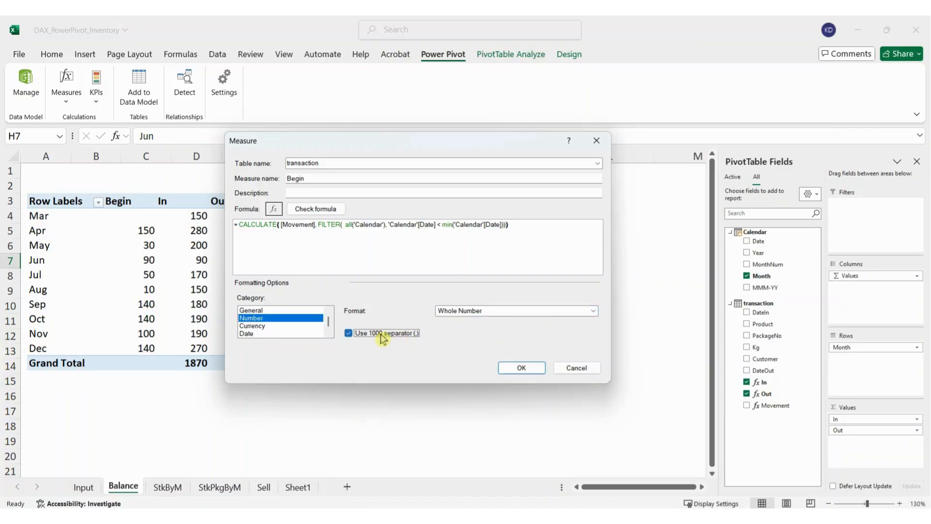
left_click(520, 369)
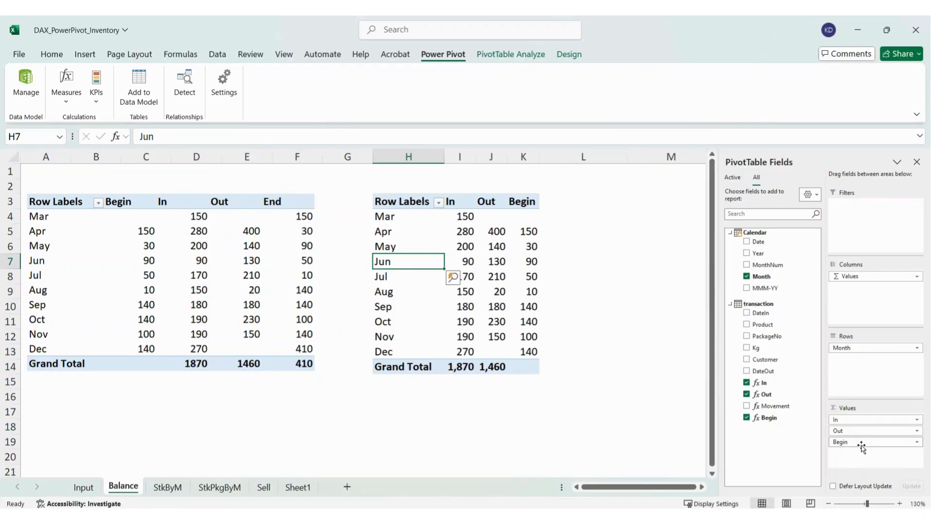
Step: Move the Begin measure ahead of In and Out in the PivotTable's values
left_click_drag(857, 442, 859, 417)
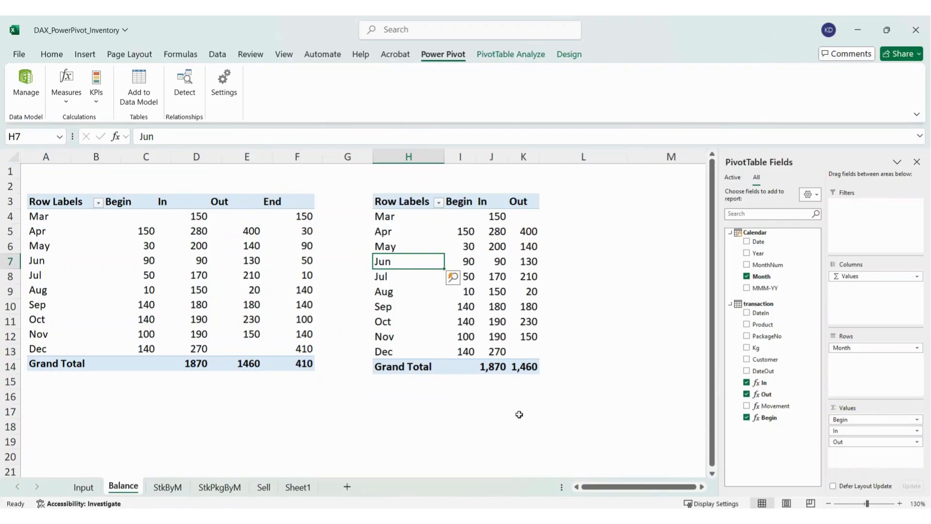
left_click(457, 433)
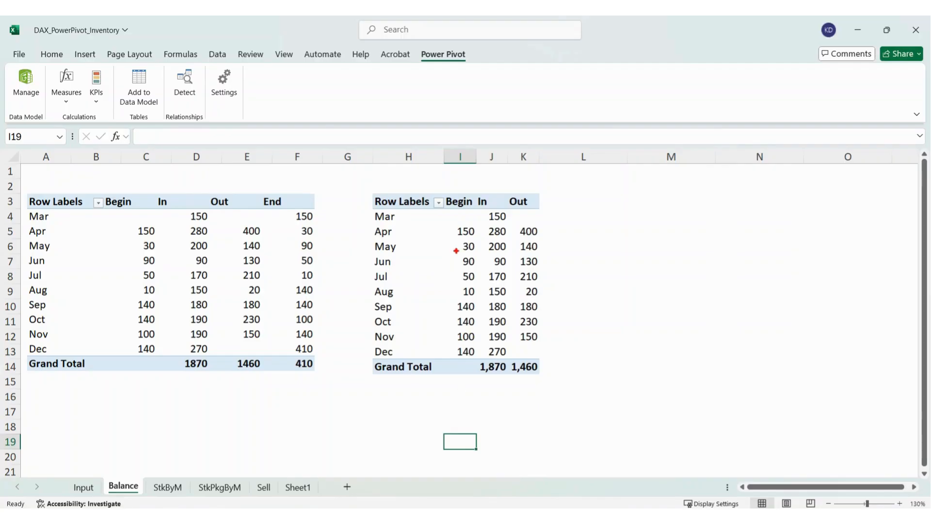
left_click_drag(475, 196, 445, 212)
left_click_drag(100, 204, 129, 213)
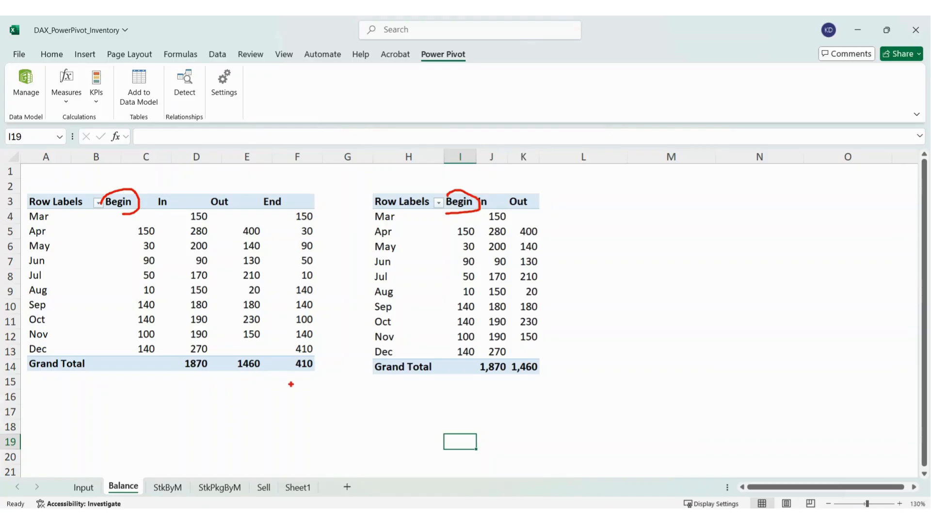
key("Escape")
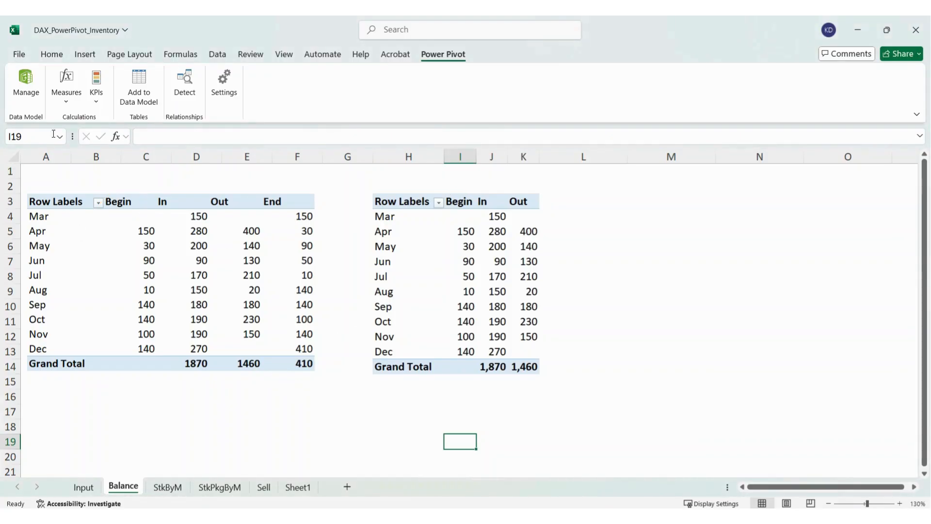
Step: Copy the whole DAX formula of the existing Begin measure and leave that measure without changes
left_click(66, 99)
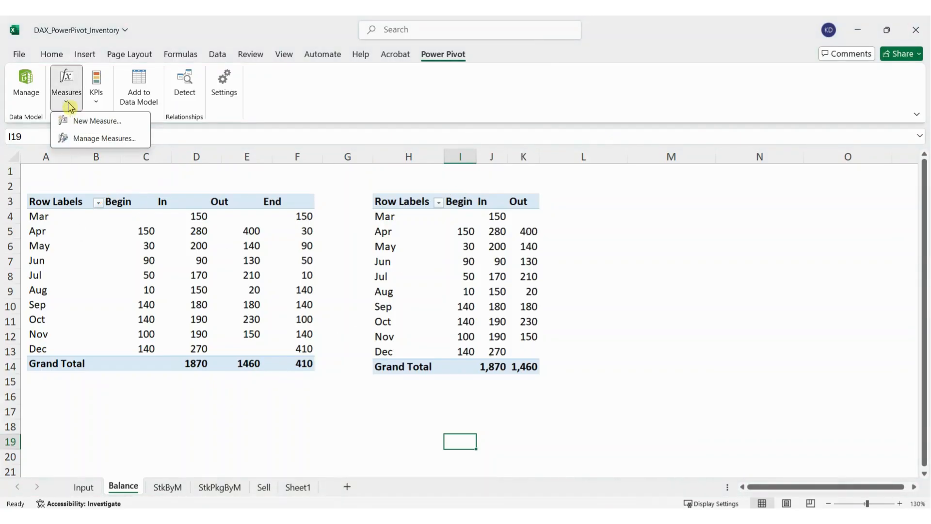
left_click(93, 140)
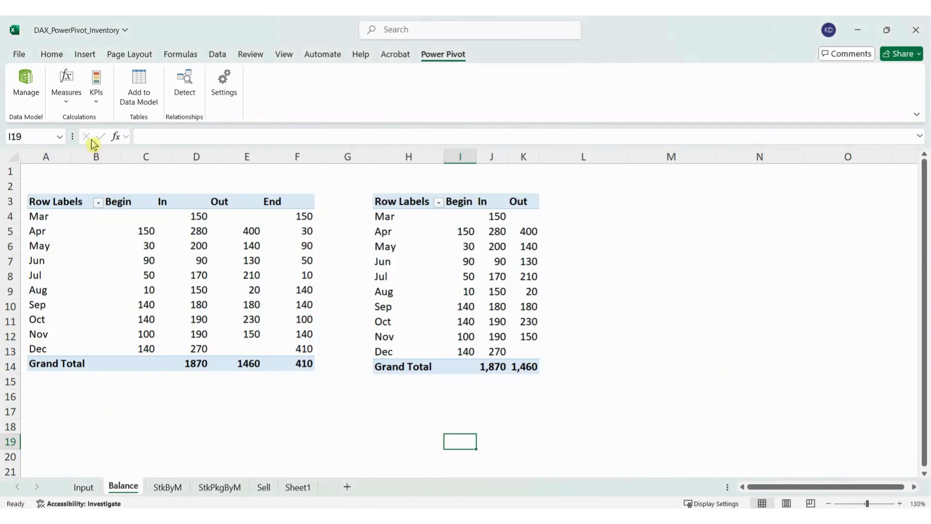
left_click(355, 196)
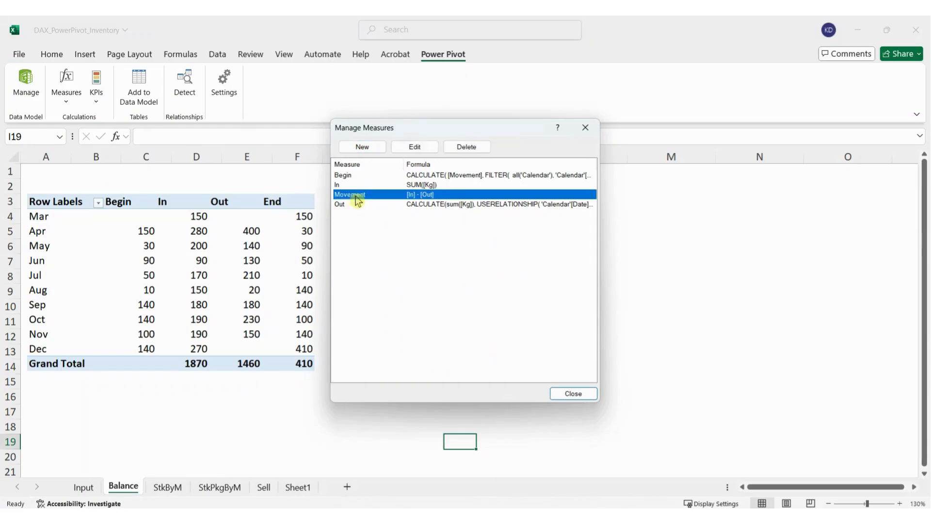
left_click(357, 175)
left_click(415, 148)
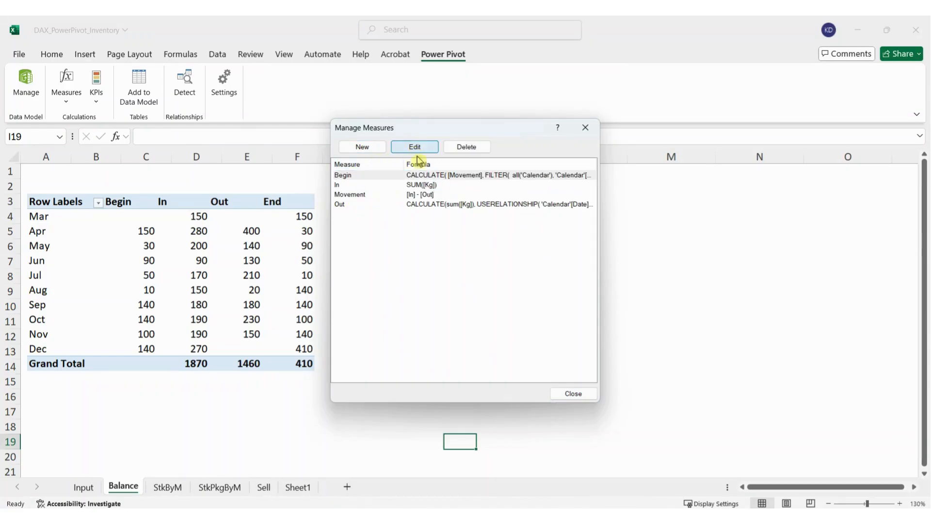
left_click(547, 252)
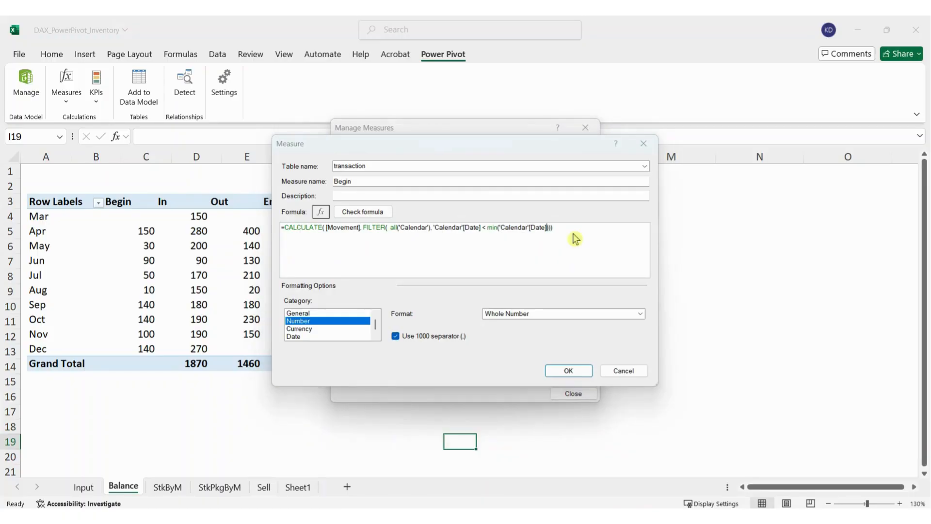
left_click(563, 229)
left_click_drag(573, 229, 221, 228)
key("ctrl+c")
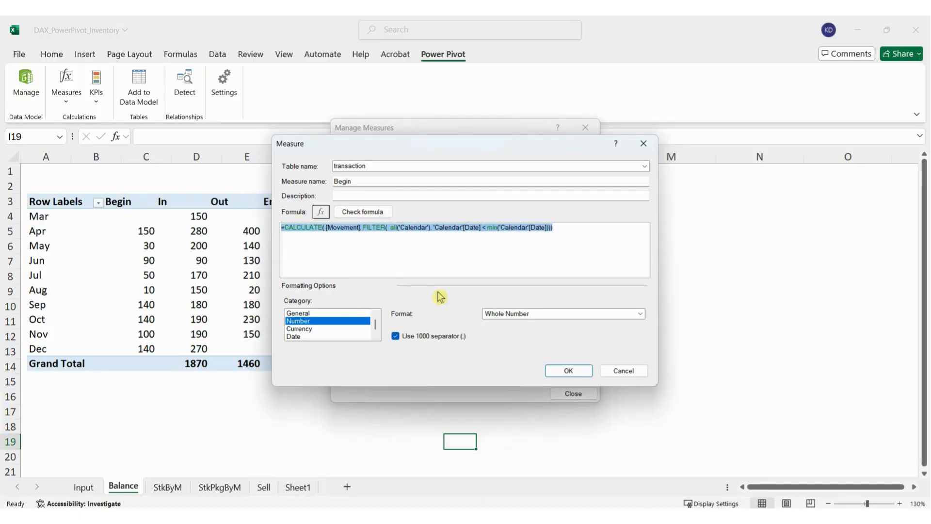
left_click(626, 374)
Step: Start a new measure in the transaction table, paste the copied formula, and name the measure End
left_click(370, 148)
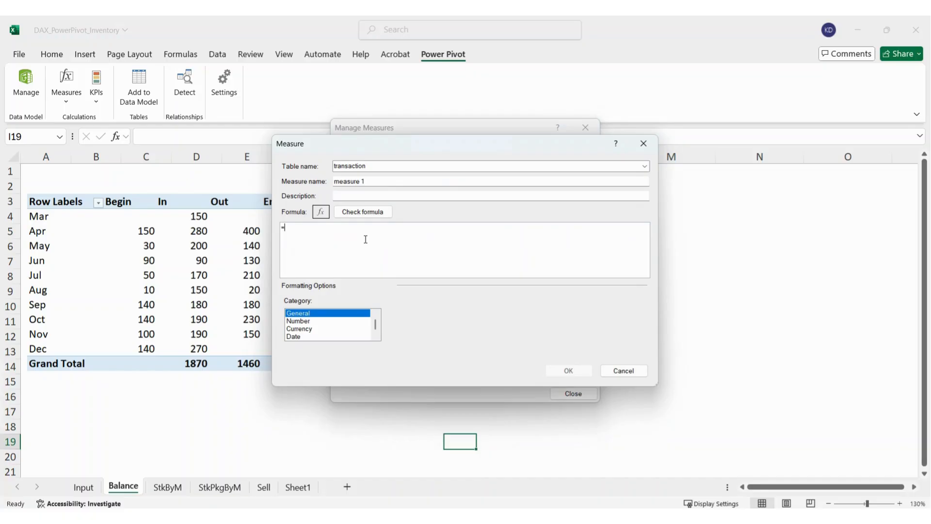
key("ctrl+v")
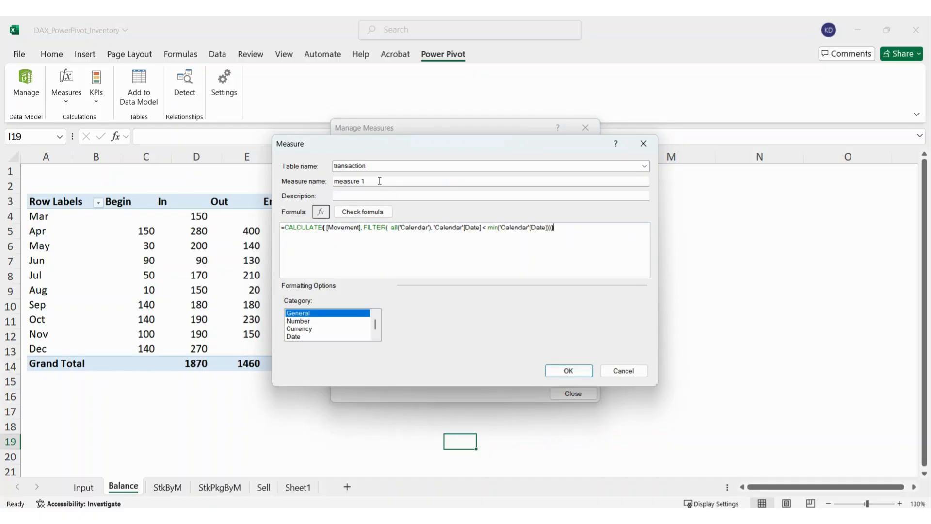
left_click_drag(380, 181, 293, 185)
type("End")
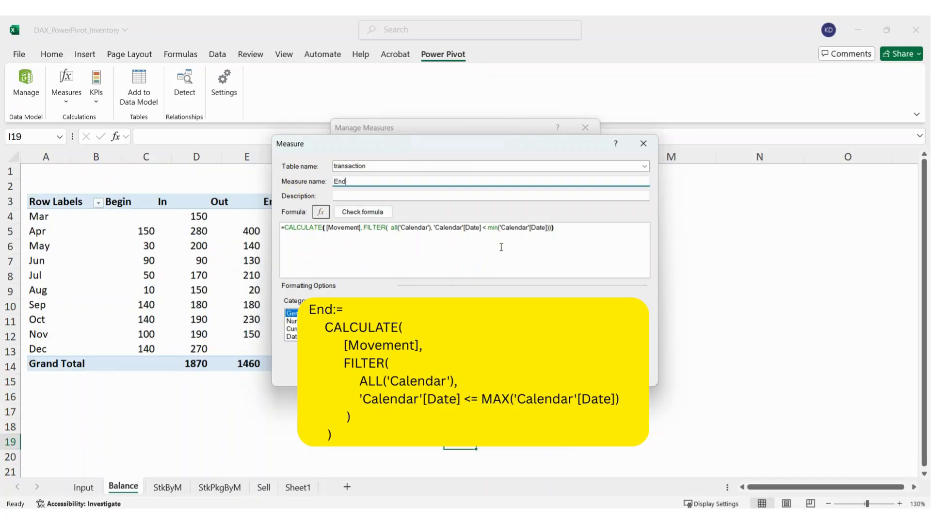
Step: Change the filter condition in the End formula to 'Calendar'[Date] <= MAX('Calendar'[Date])
left_click(500, 247)
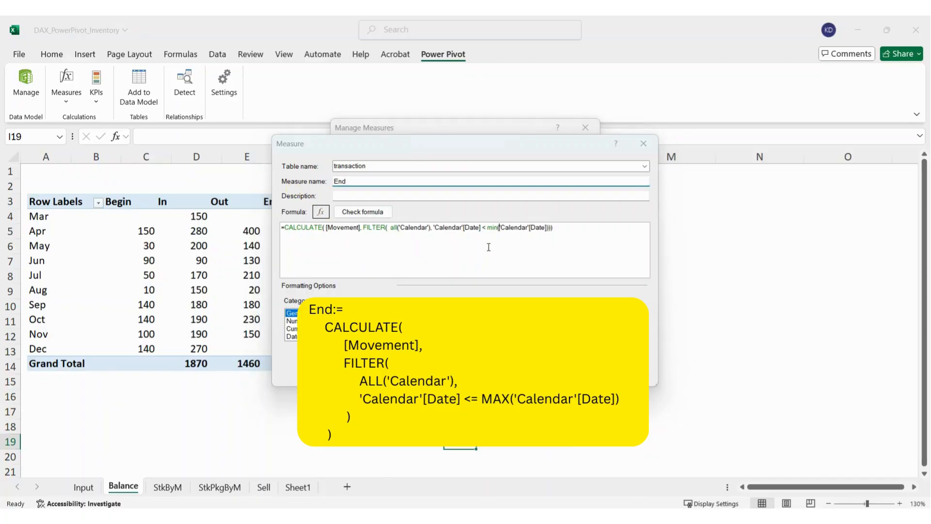
left_click(486, 228)
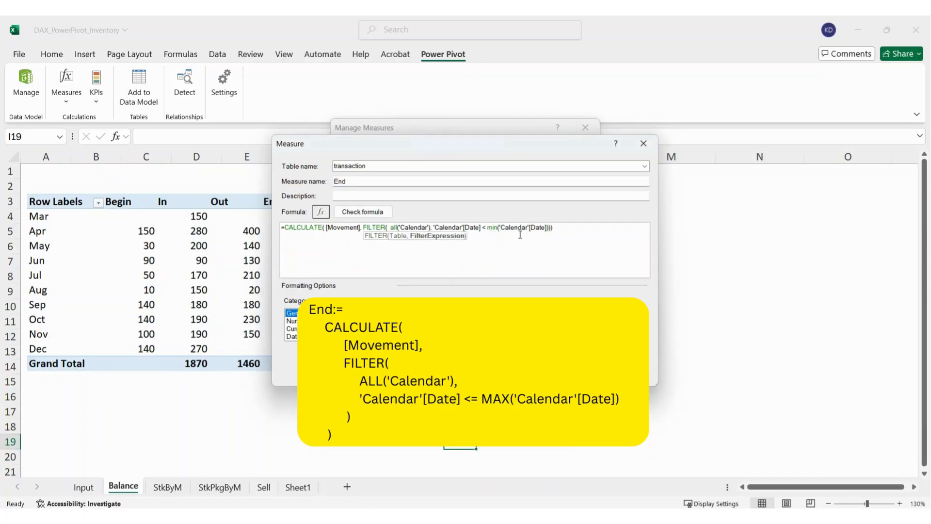
type("= max")
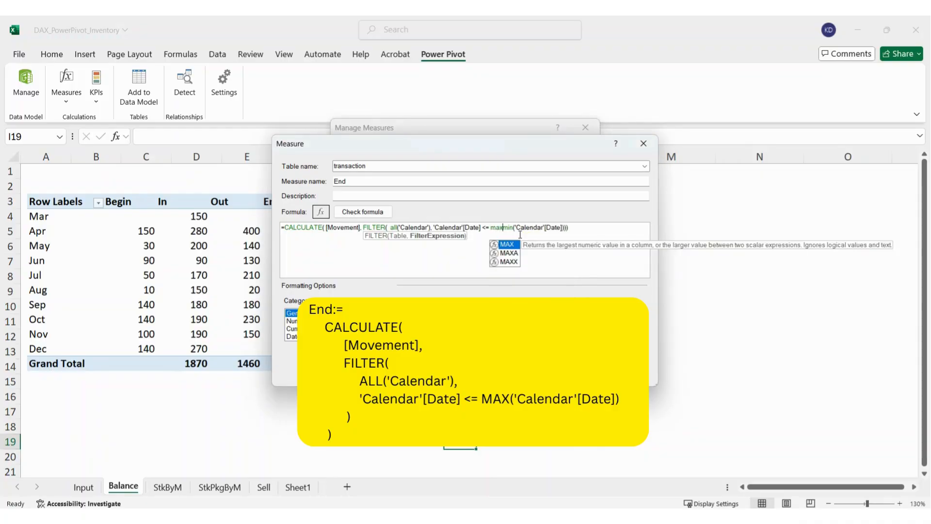
key("Delete")
key("Delete")
key("Delete")
key("Delete")
key("Delete")
Step: Format the End measure as a whole number with the 1000 separator, create it, and close the measure manager
left_click(303, 321)
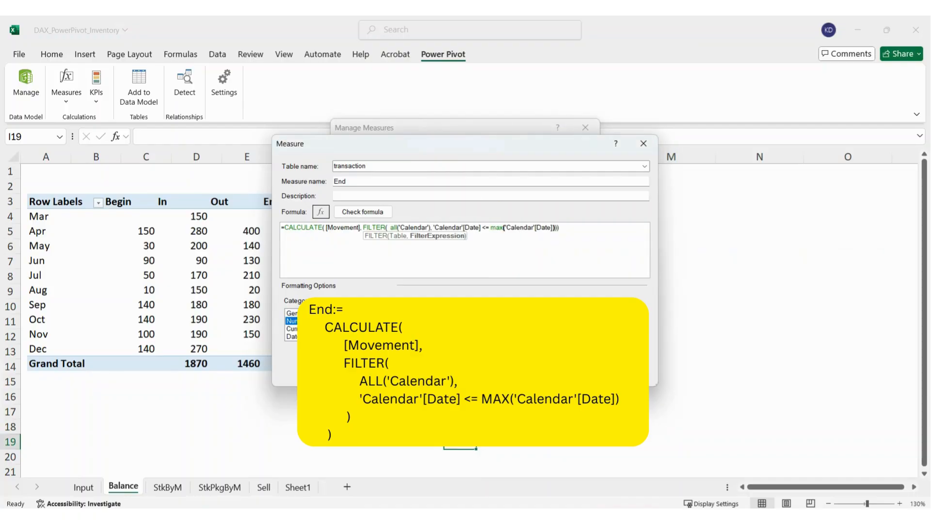
left_click(553, 314)
left_click(553, 326)
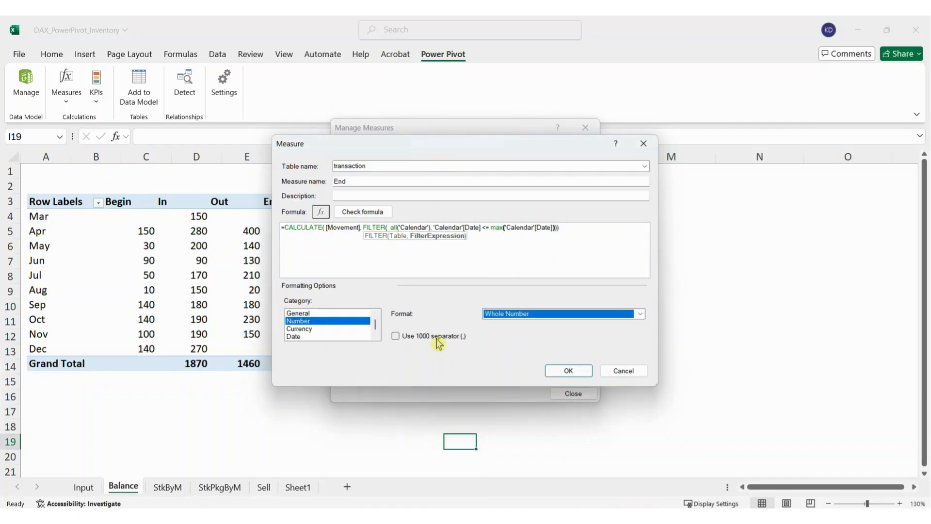
left_click(435, 338)
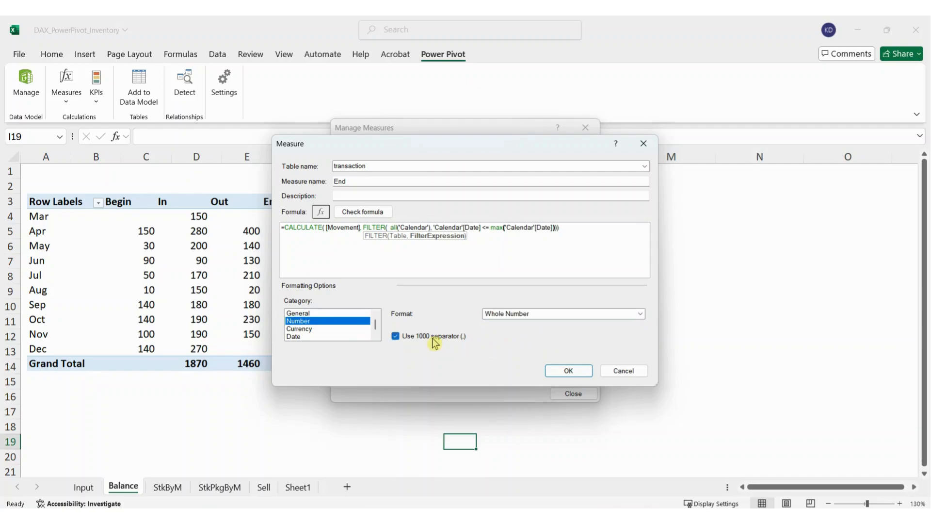
left_click(568, 371)
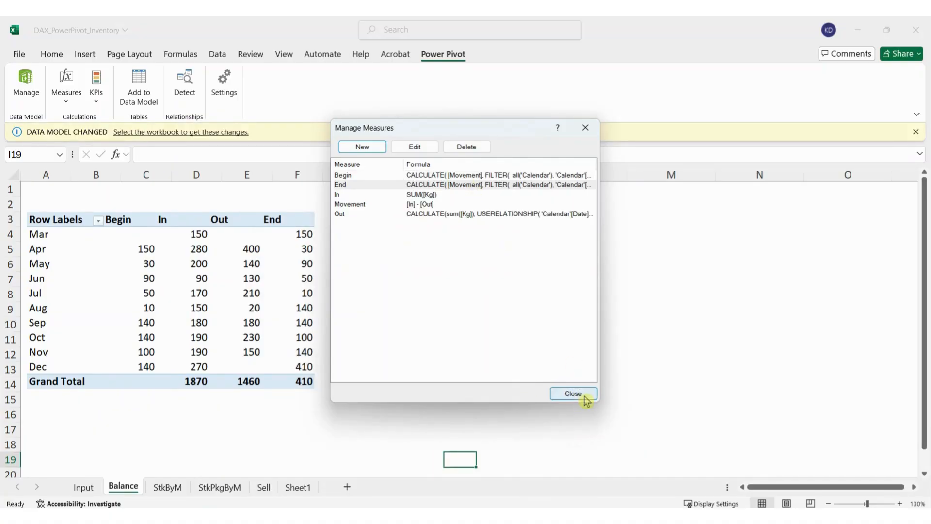
left_click(573, 393)
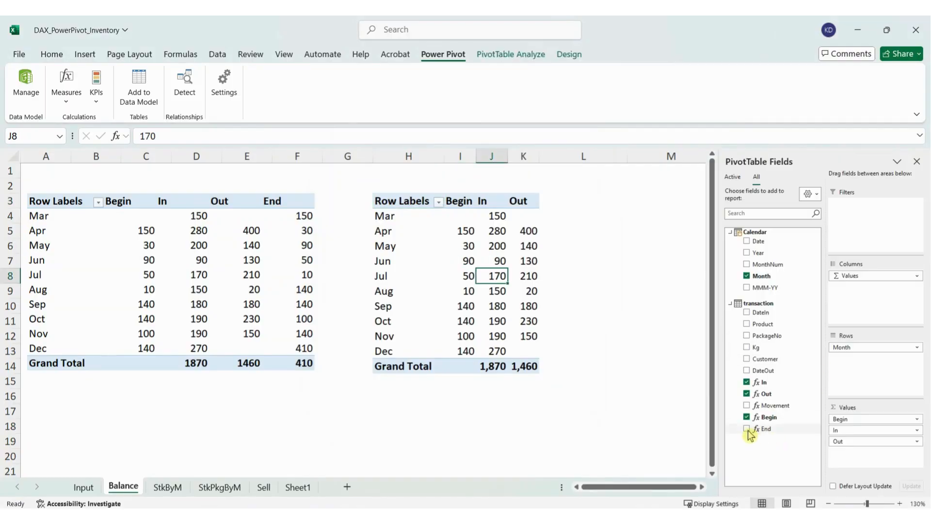
Step: Add the End measure to the PivotTable's values and widen columns I to L evenly
left_click(747, 428)
left_click_drag(553, 156, 488, 156)
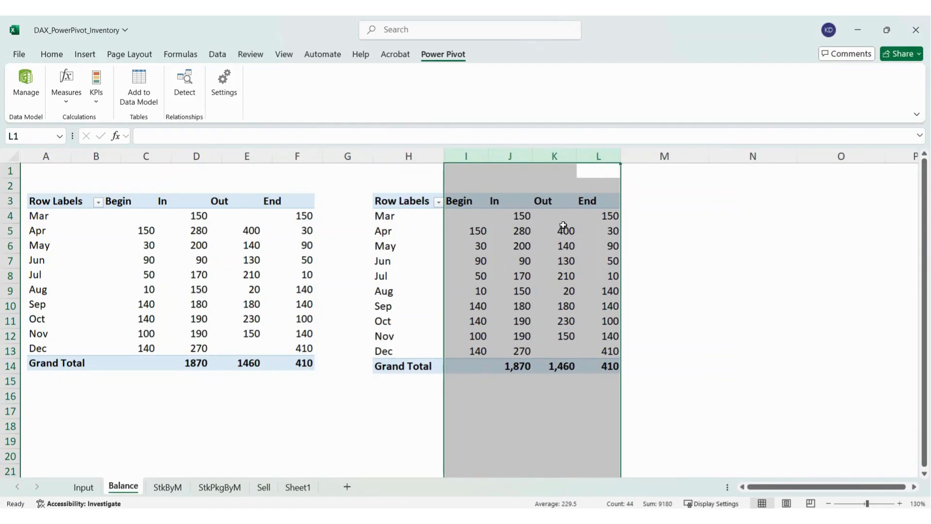
left_click(695, 282)
left_click(544, 420)
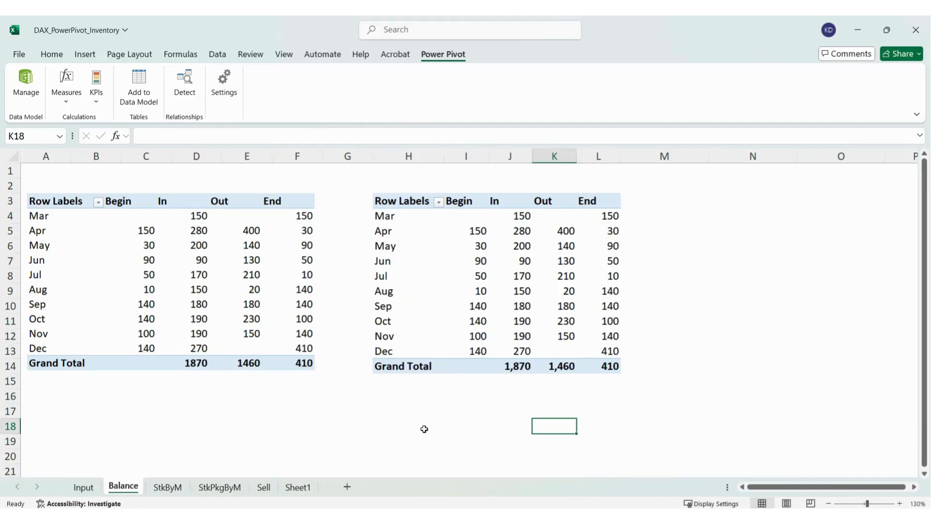
Step: Insert a PivotTable from the data model at cell A10 of the StkByM sheet
left_click(174, 489)
left_click(164, 367)
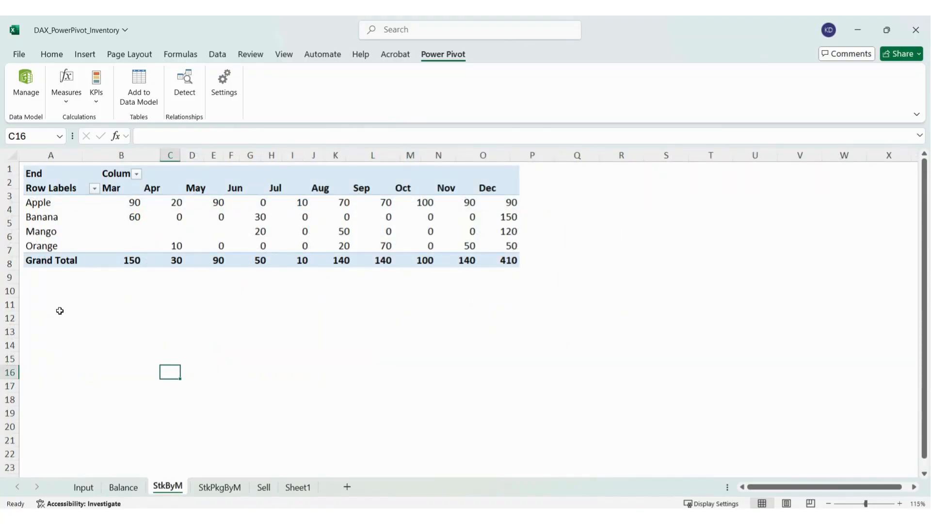
left_click(42, 294)
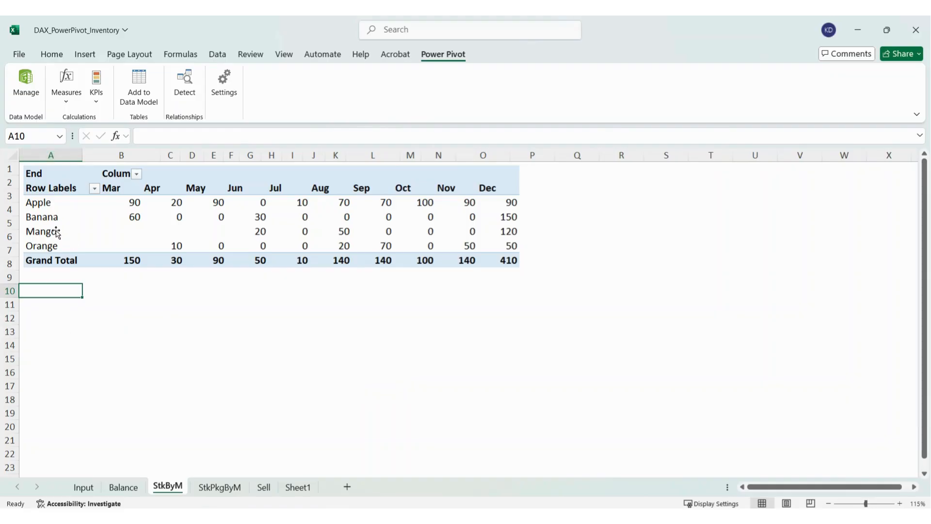
left_click(85, 55)
left_click(34, 103)
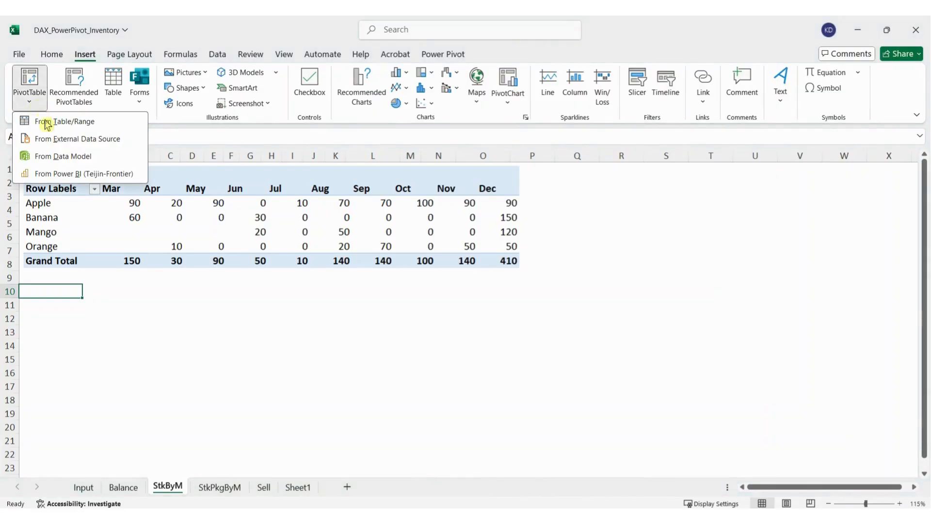
left_click(55, 157)
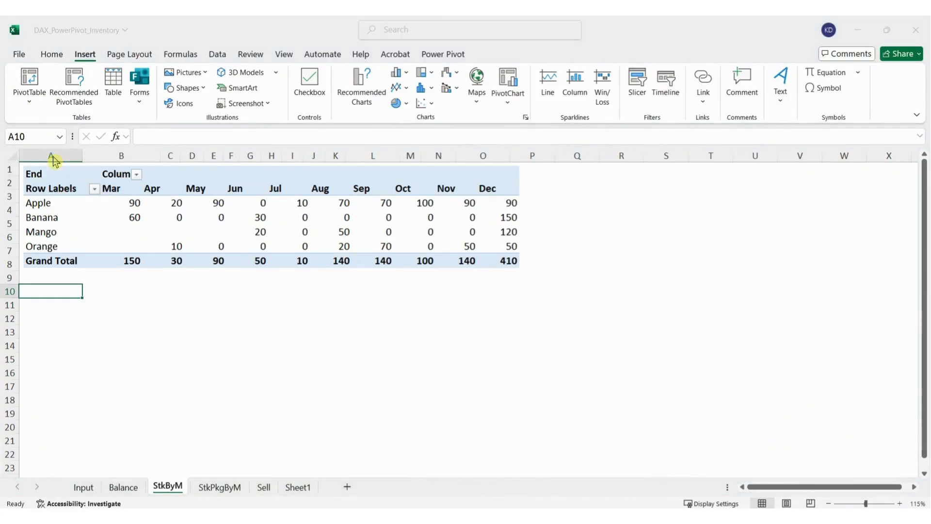
left_click(523, 336)
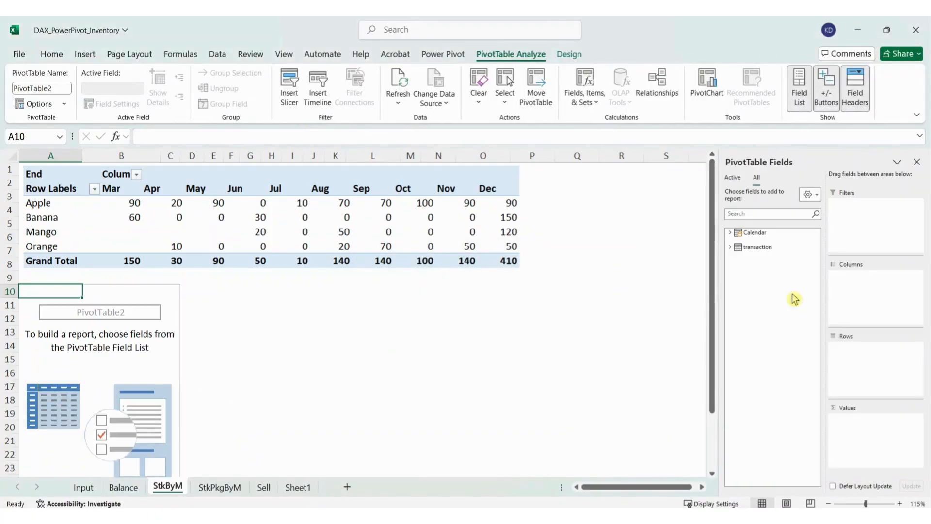
Step: Lay out the new PivotTable with Product in rows, Month in columns and the End measure as values
left_click(731, 247)
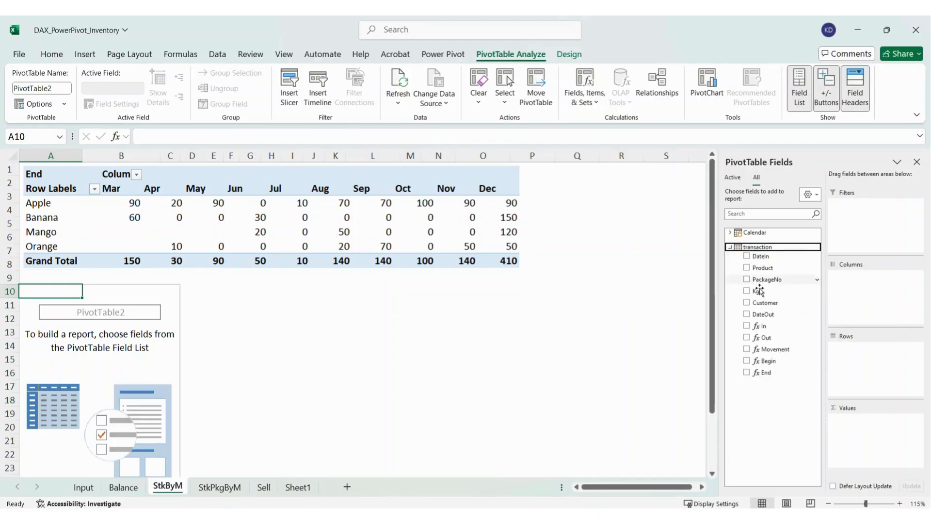
left_click(747, 268)
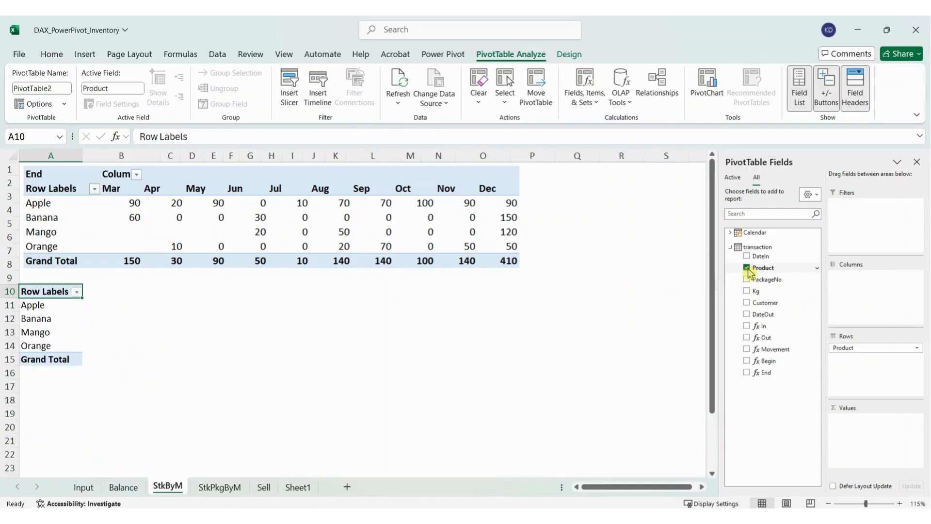
left_click(731, 233)
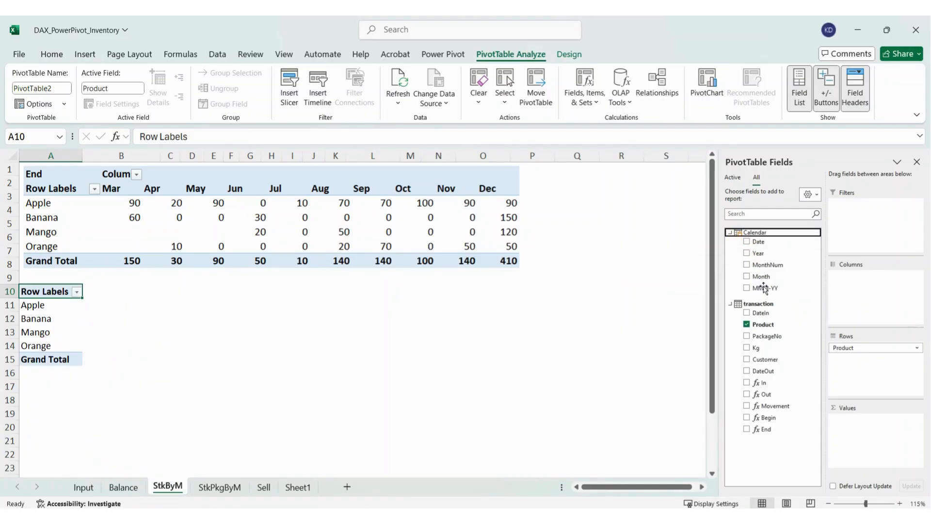
left_click(747, 276)
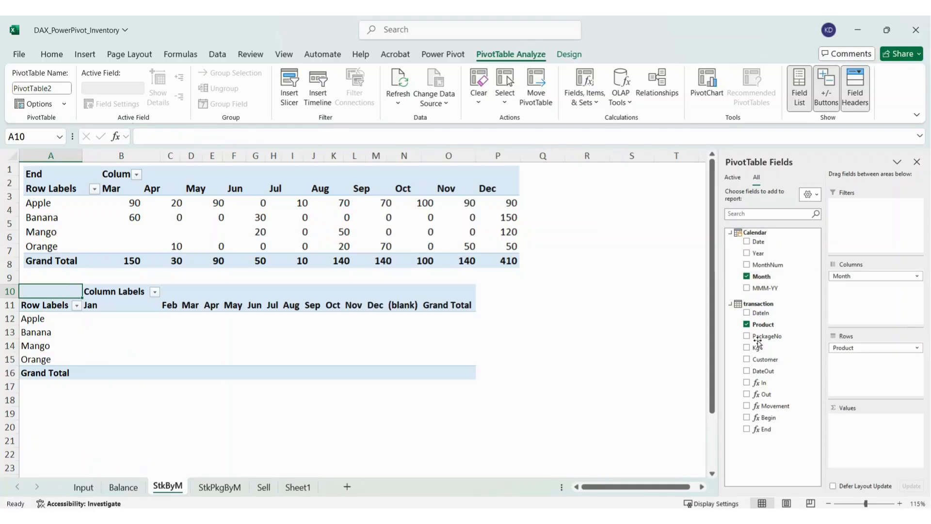
left_click(747, 429)
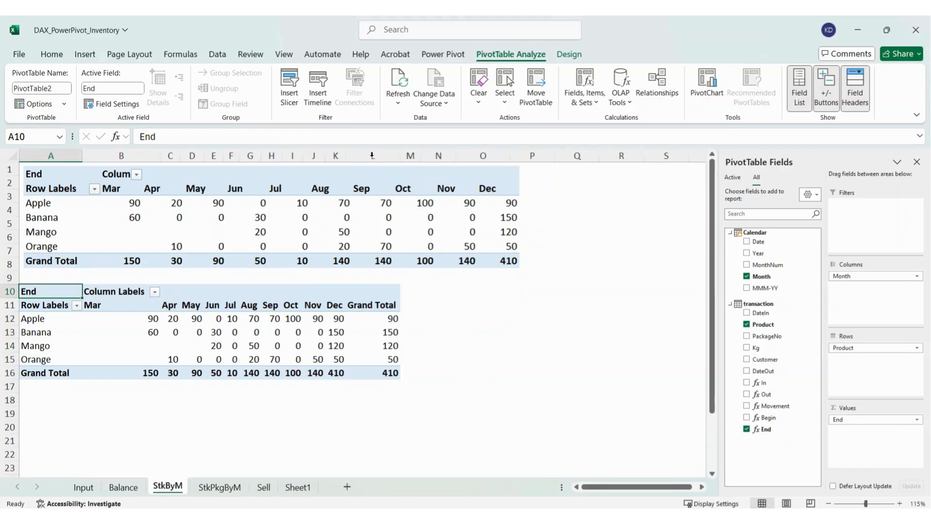
Step: Give columns B to L of the StkByM sheet the same width so the monthly stock figures line up
left_click_drag(372, 155, 125, 155)
left_click(693, 310)
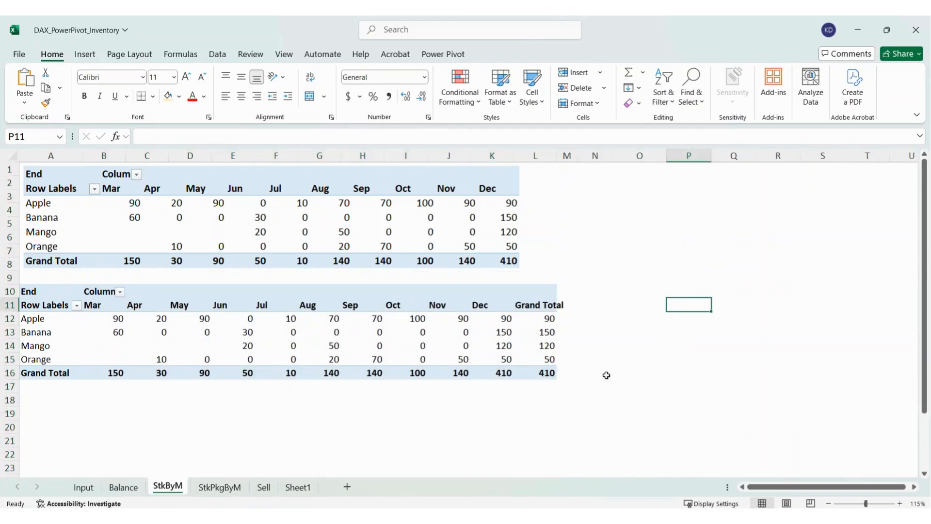
left_click(369, 413)
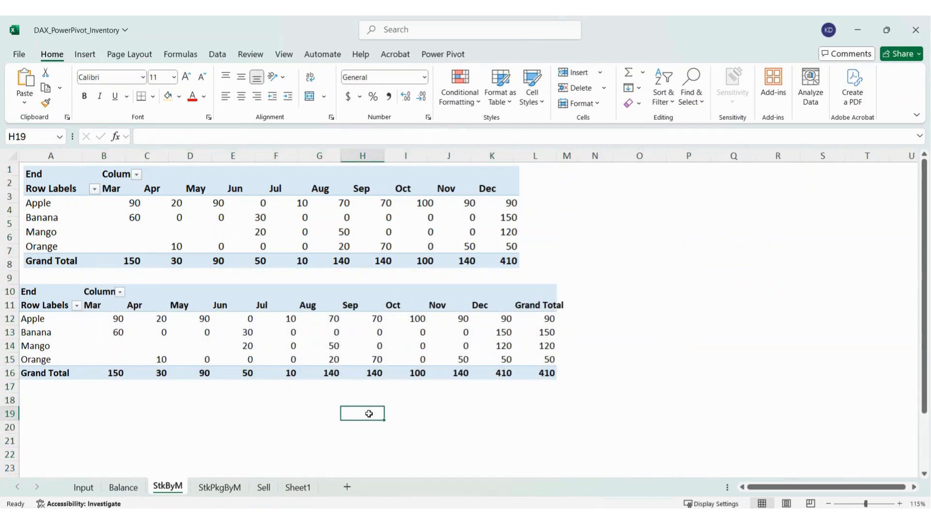
left_click(249, 425)
scroll(247, 424, "down", 1)
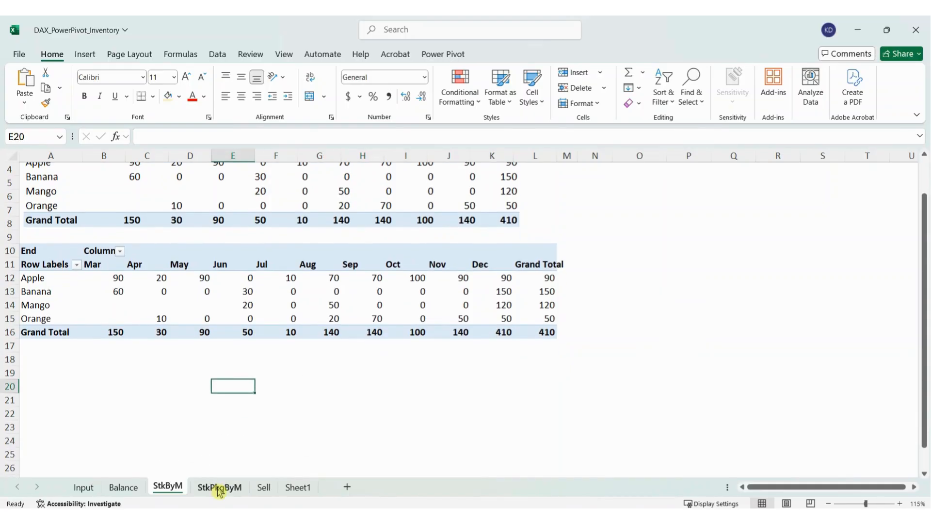
Step: Insert a PivotTable from the data model at cell A14 of the StkPkgByM sheet
left_click(219, 487)
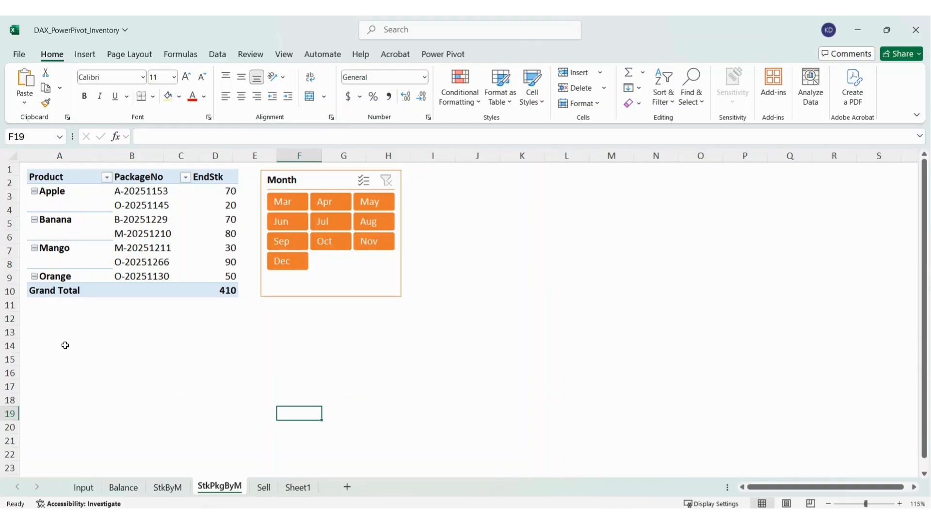
left_click(65, 344)
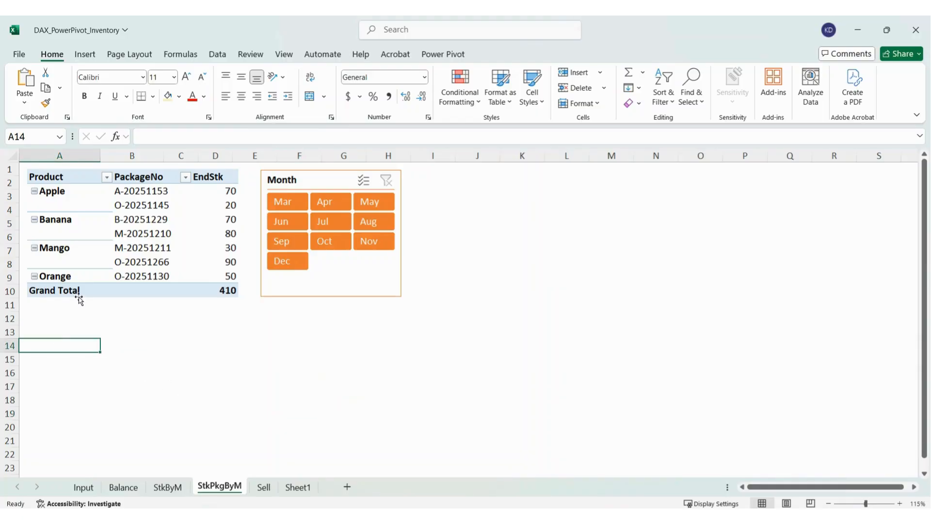
left_click(88, 55)
left_click(35, 101)
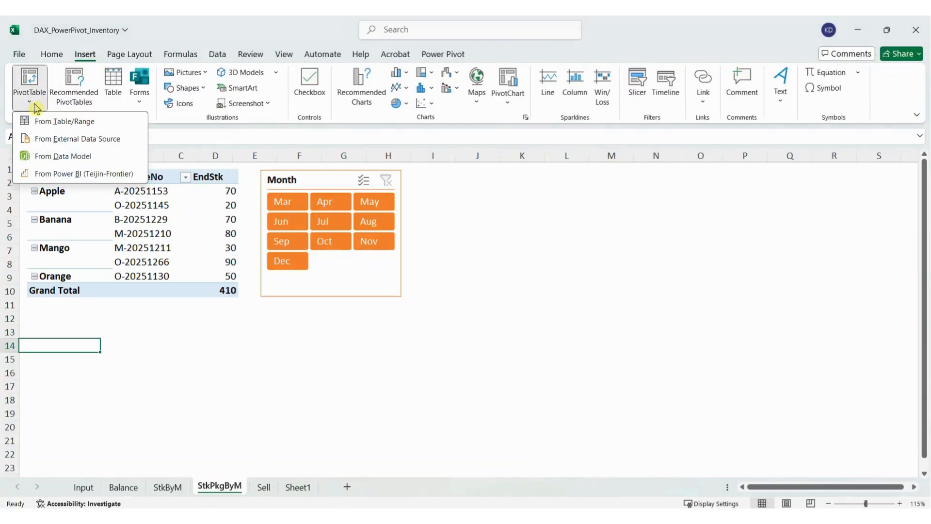
left_click(50, 157)
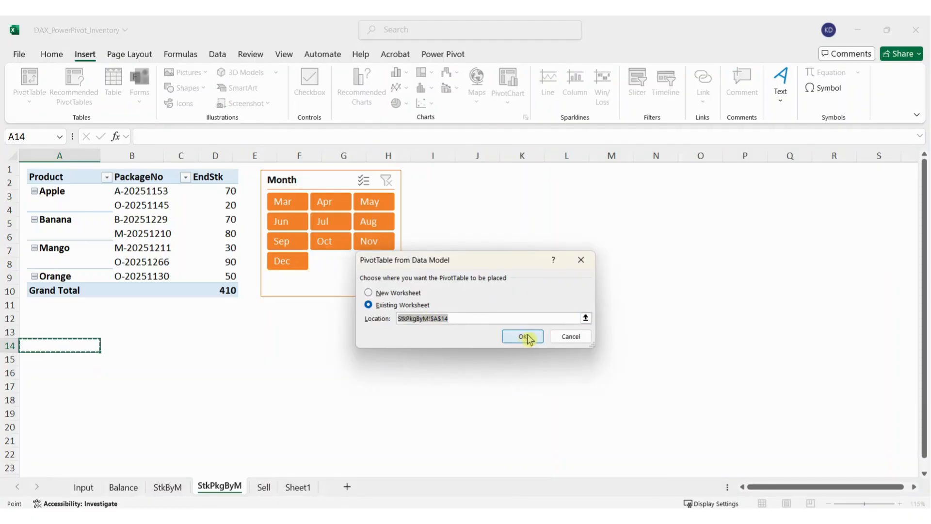
left_click(523, 336)
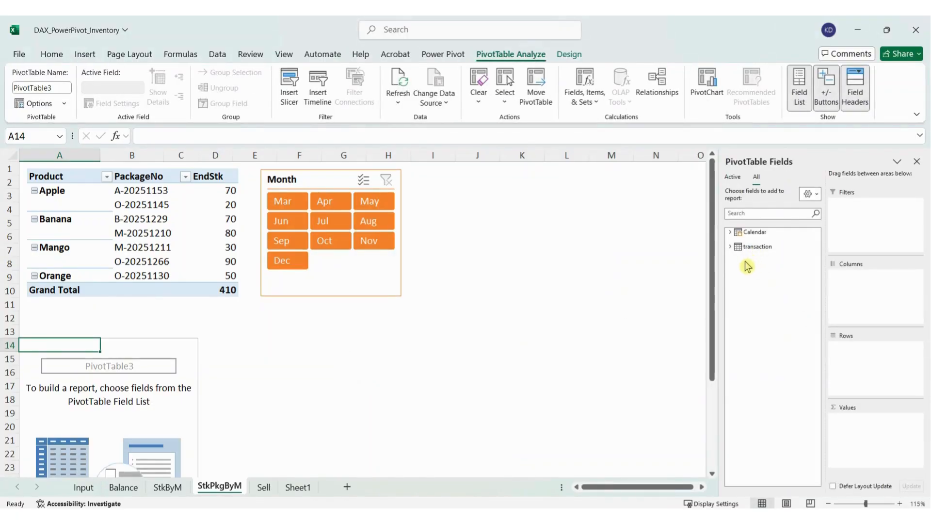
Step: Add Product and PackageNo from the transaction table as rows and the End measure as values in the new PivotTable
left_click(731, 247)
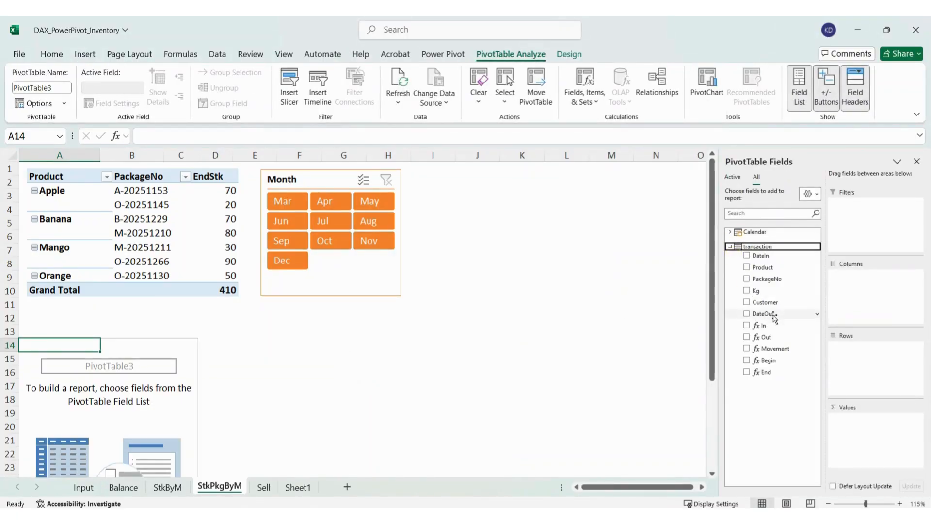
left_click(748, 268)
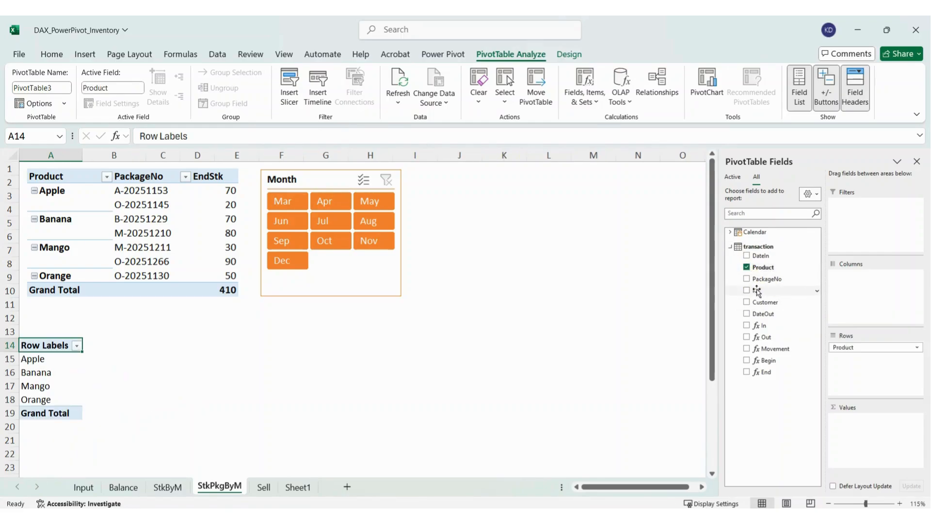
left_click(747, 279)
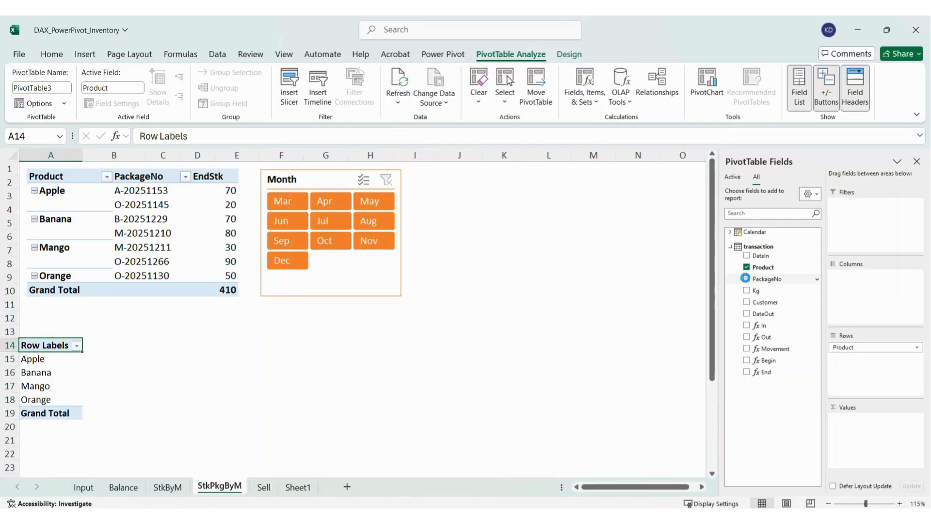
left_click(747, 372)
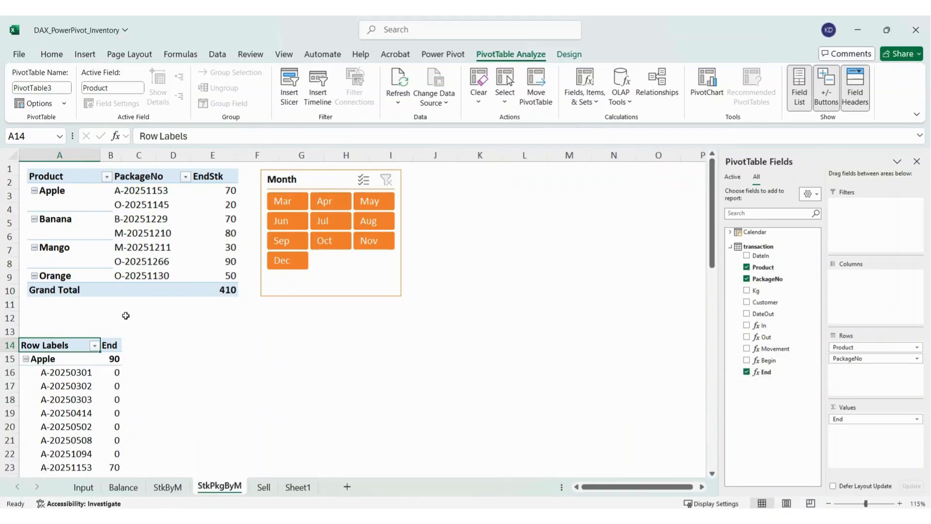
Step: Show the new PivotTable in tabular form and widen column C holding the End values
left_click(569, 55)
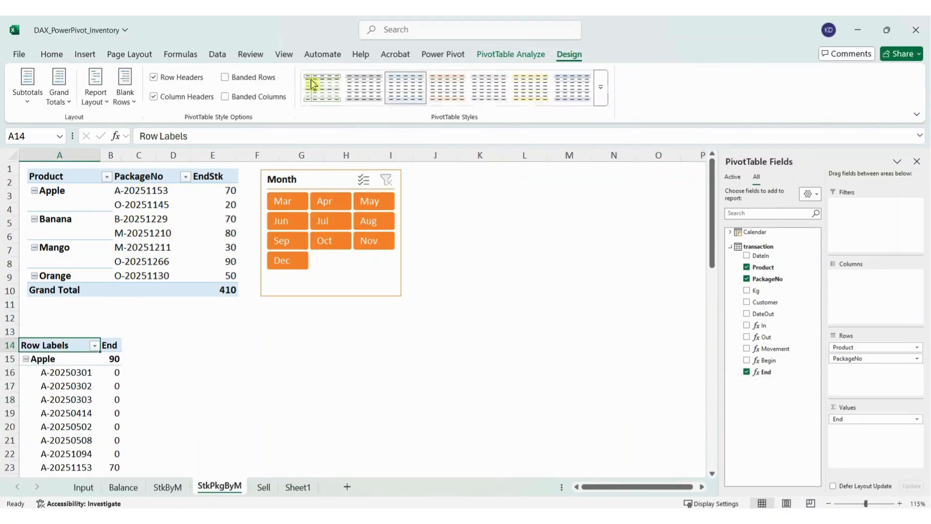
left_click(111, 103)
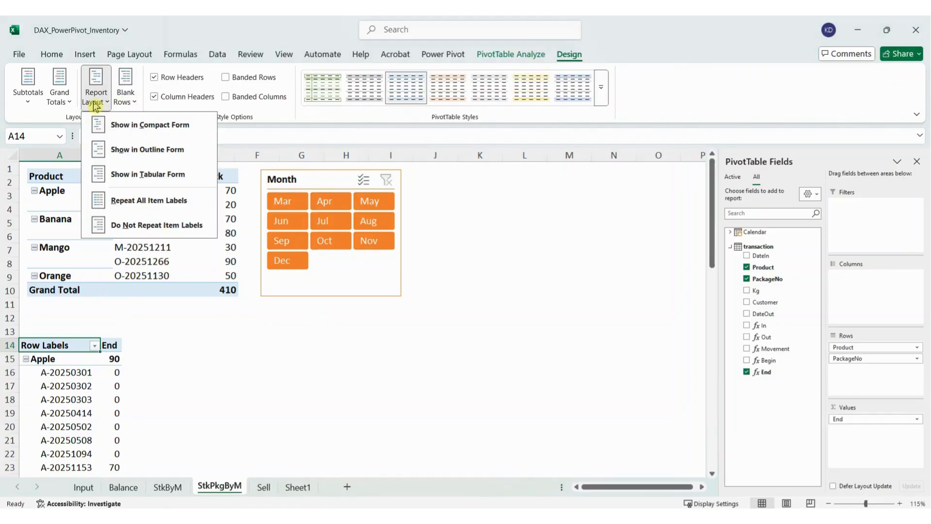
left_click(148, 174)
scroll(206, 326, "down", 3)
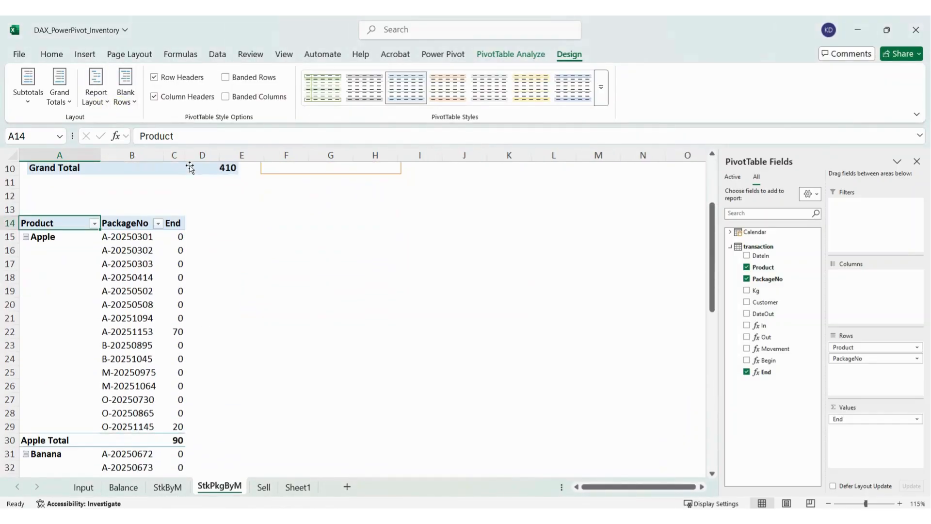
left_click_drag(184, 158, 204, 159)
Step: Turn off autofitting of column widths on update in the new PivotTable's options
right_click(186, 265)
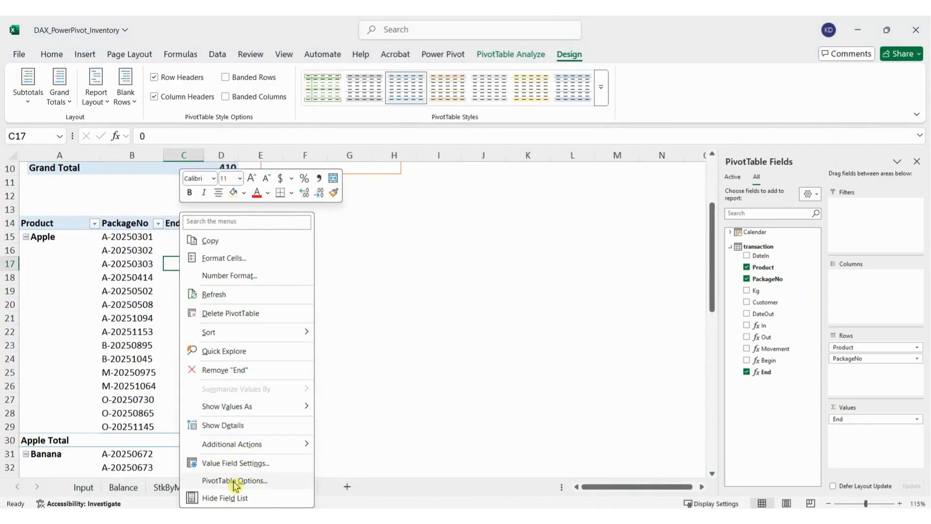
left_click(235, 481)
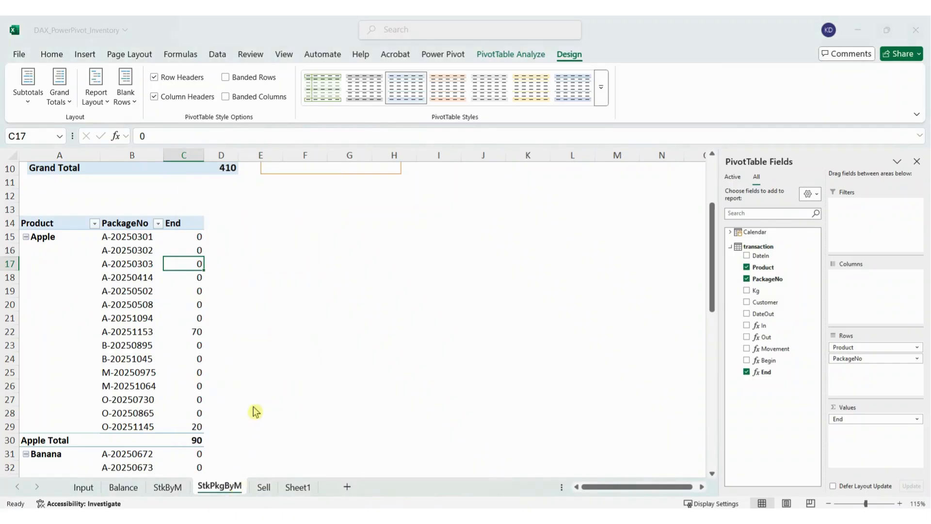
left_click(146, 401)
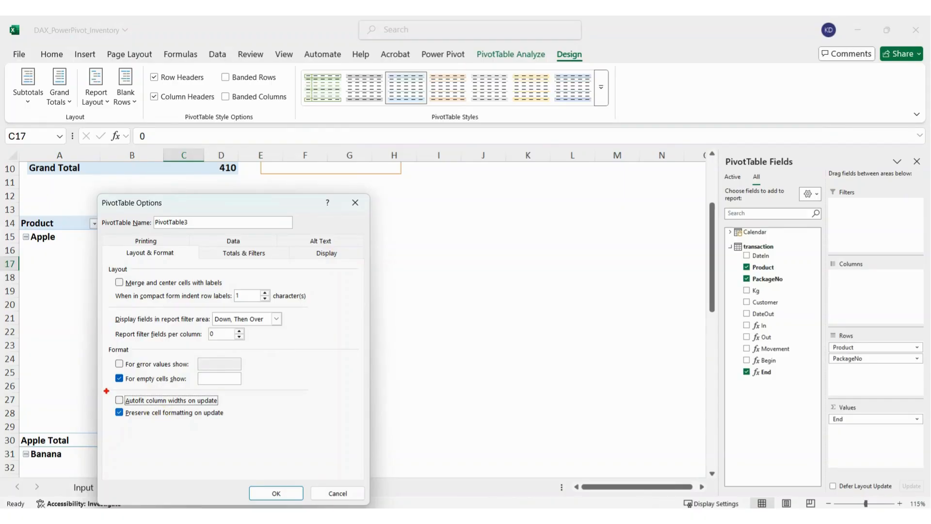
mouse_move(106, 391)
left_mouse_down()
mouse_move(164, 409)
mouse_move(232, 406)
left_mouse_up()
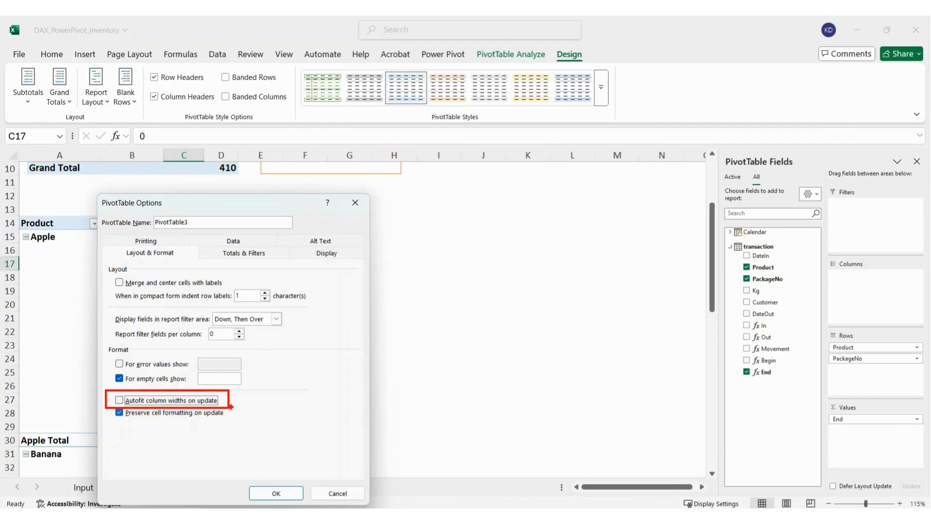
key("Escape")
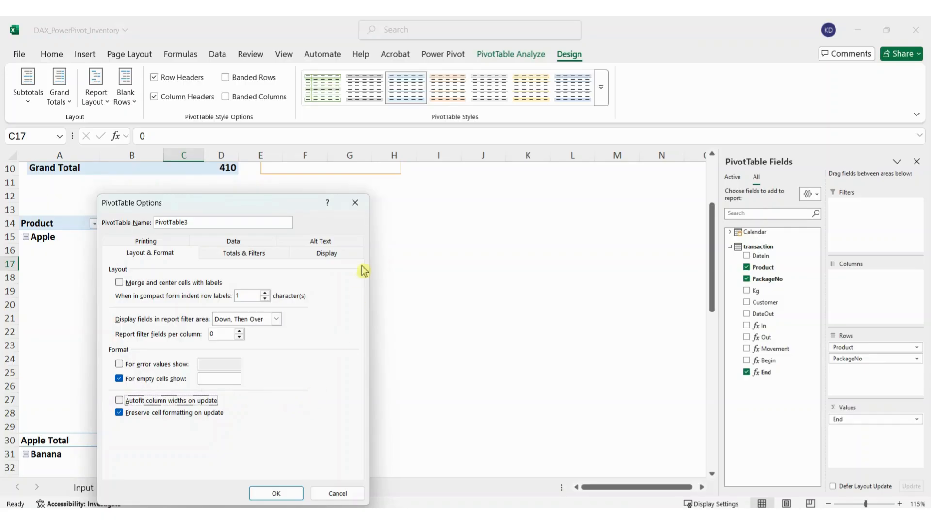
left_click(277, 493)
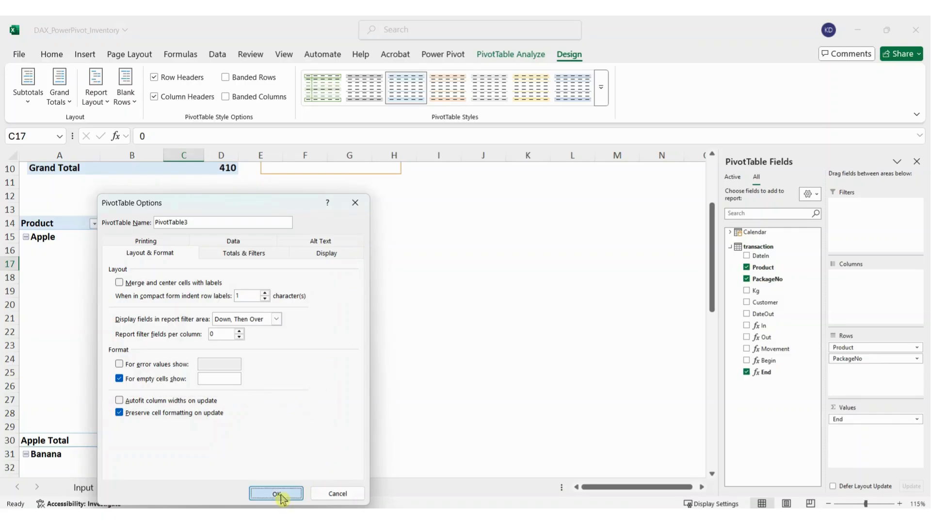
left_click(410, 294)
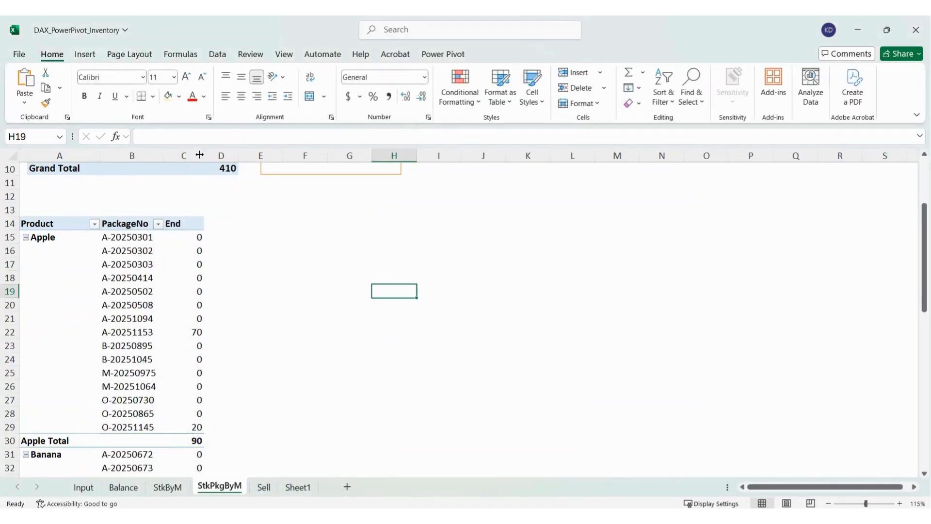
left_click(189, 165)
left_click(274, 265)
Step: Insert a slicer on the Calendar table's Month field for the new PivotTable and place it below the existing Month slicer
left_click(134, 284)
scroll(188, 307, "up", 3)
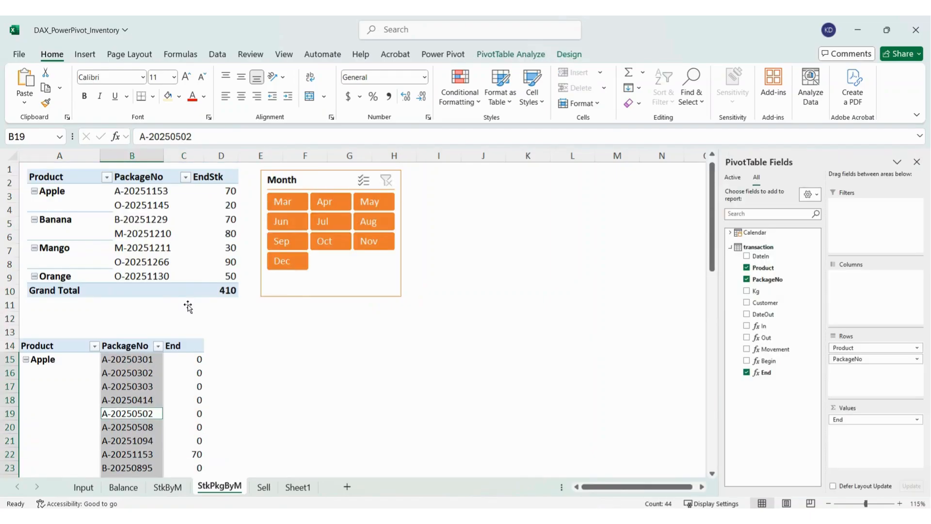
left_click(515, 58)
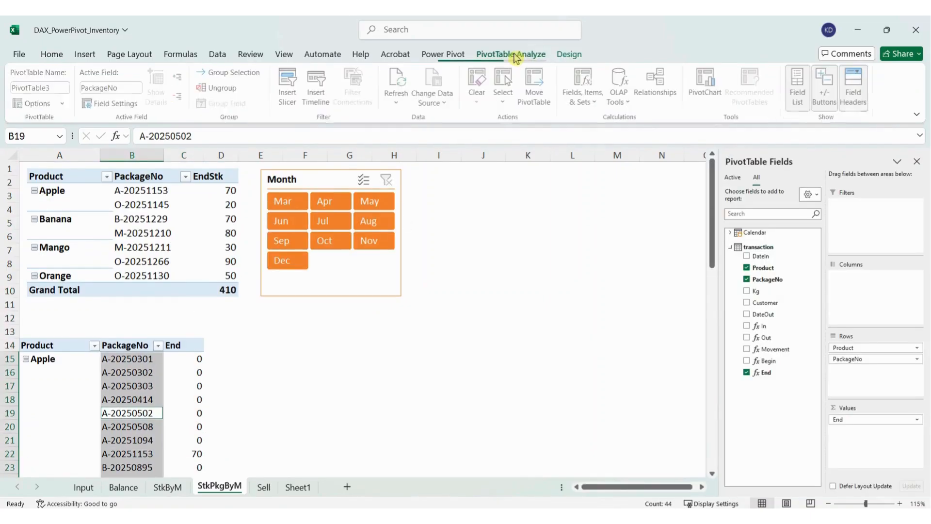
left_click(290, 89)
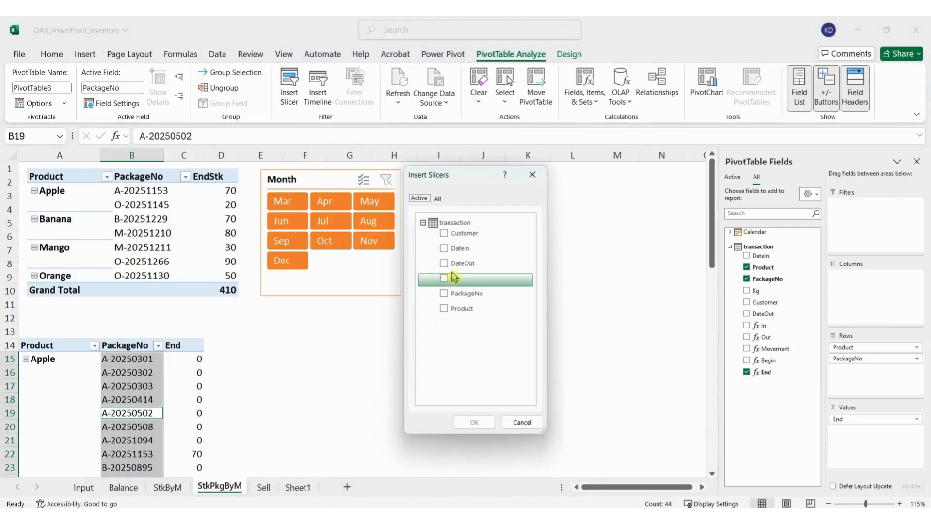
left_click(438, 201)
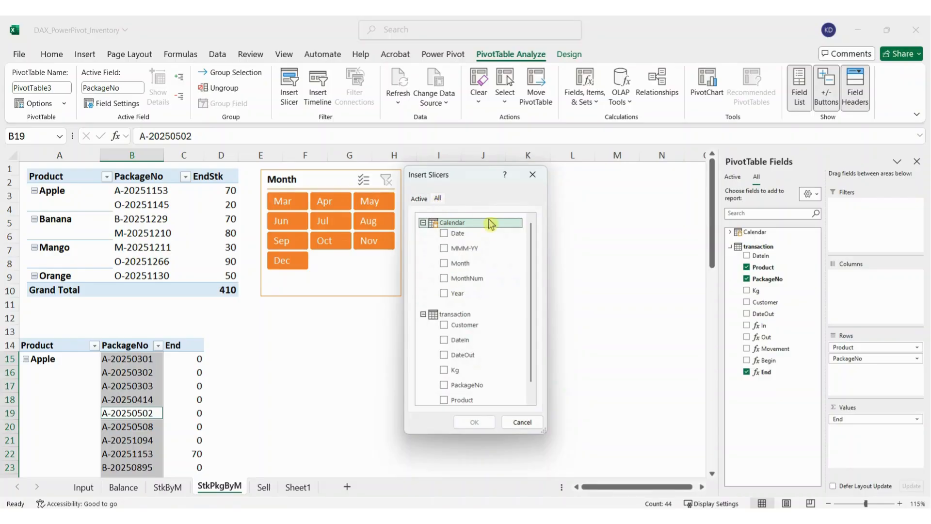
left_click(449, 265)
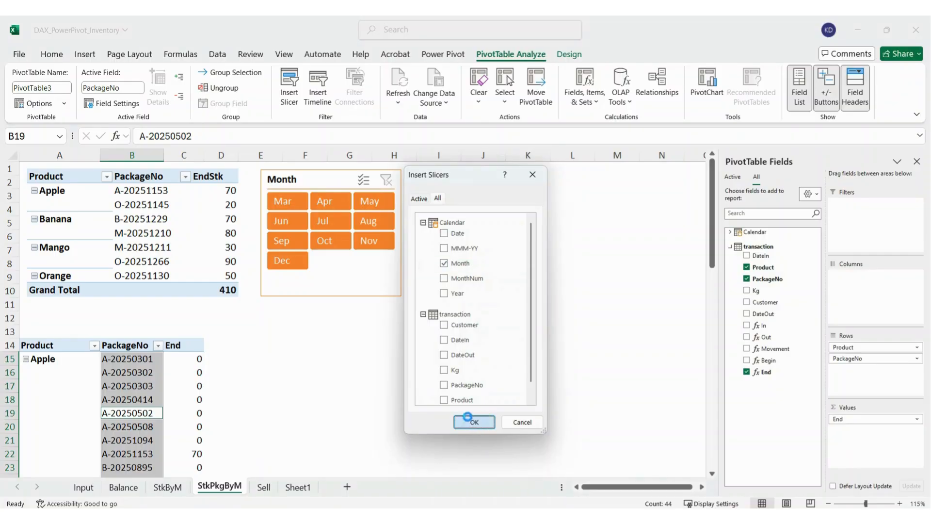
left_click(475, 422)
left_click_drag(362, 232, 316, 313)
Step: Apply the orange dark style to the new Month slicer and arrange its buttons in three columns
left_click(381, 87)
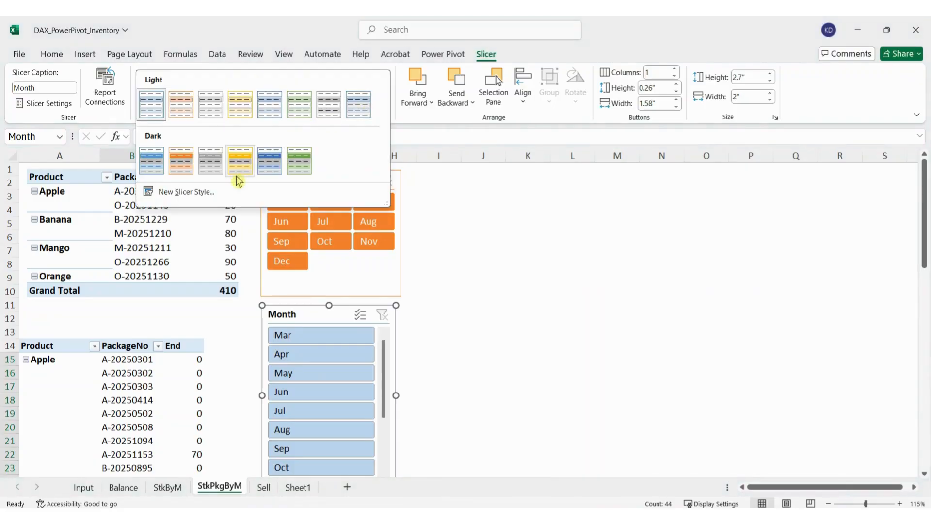
left_click(184, 174)
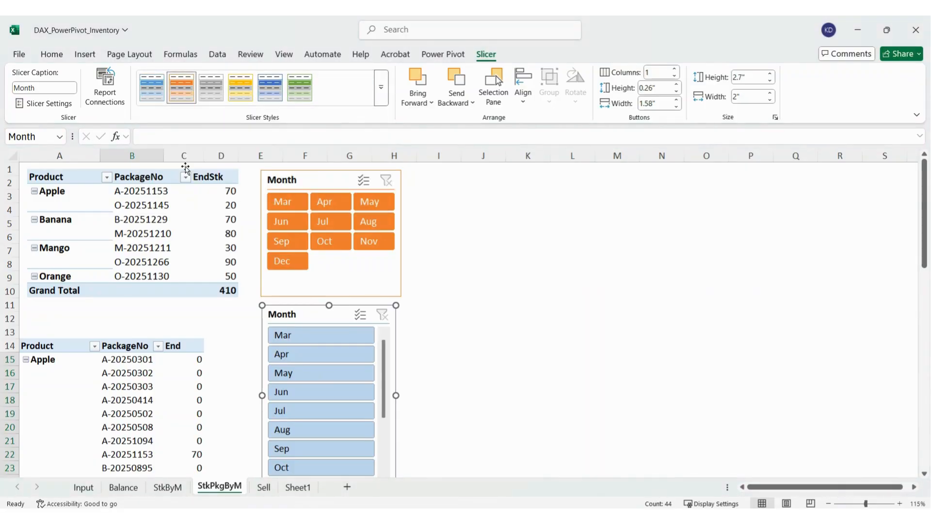
left_click(676, 71)
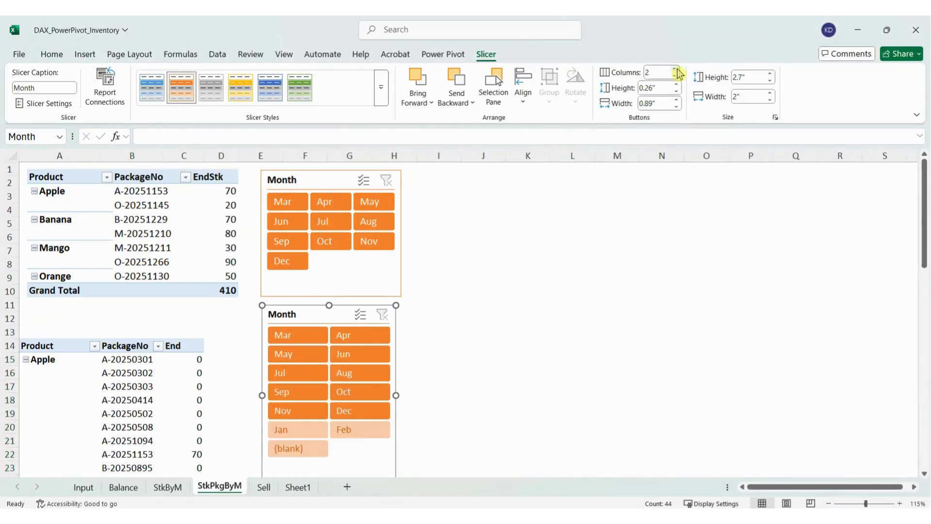
left_click(677, 71)
left_click(514, 333)
Step: Shorten the new Month slicer's frame so it ends just below the last row of buttons
scroll(359, 372, "down", 3)
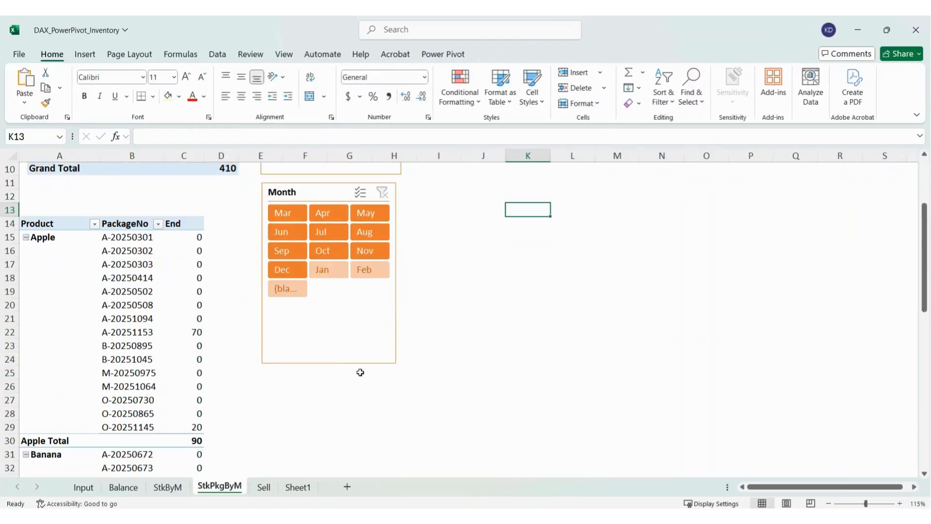
left_click(343, 365)
left_click_drag(329, 364, 330, 316)
left_click(530, 291)
Step: Switch the new Month slicer between Mar and Apr and check the End values per package for Mar
scroll(530, 291, "up", 3)
left_click(296, 337)
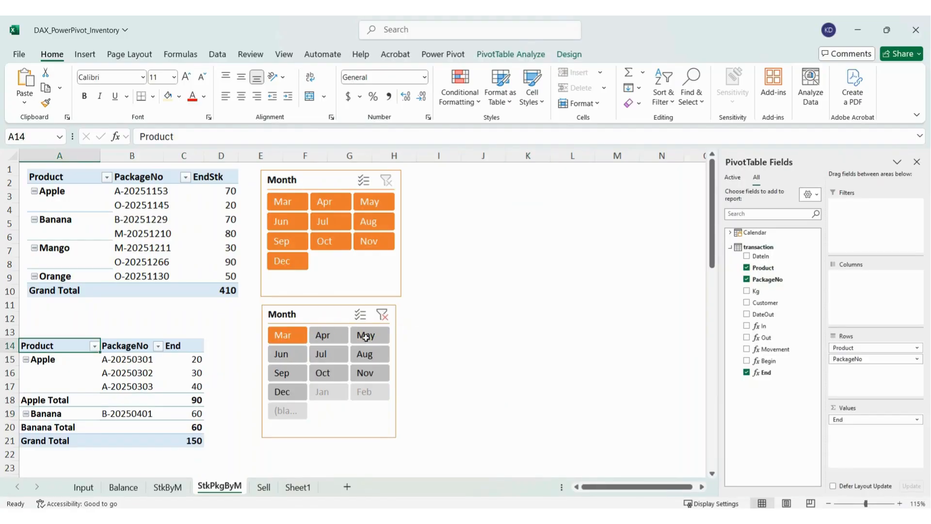
left_click(324, 338)
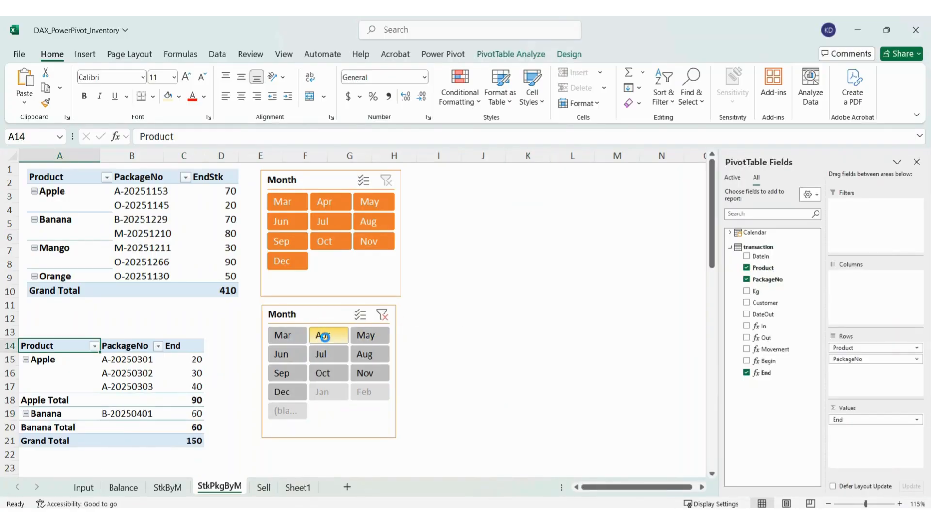
left_click(294, 341)
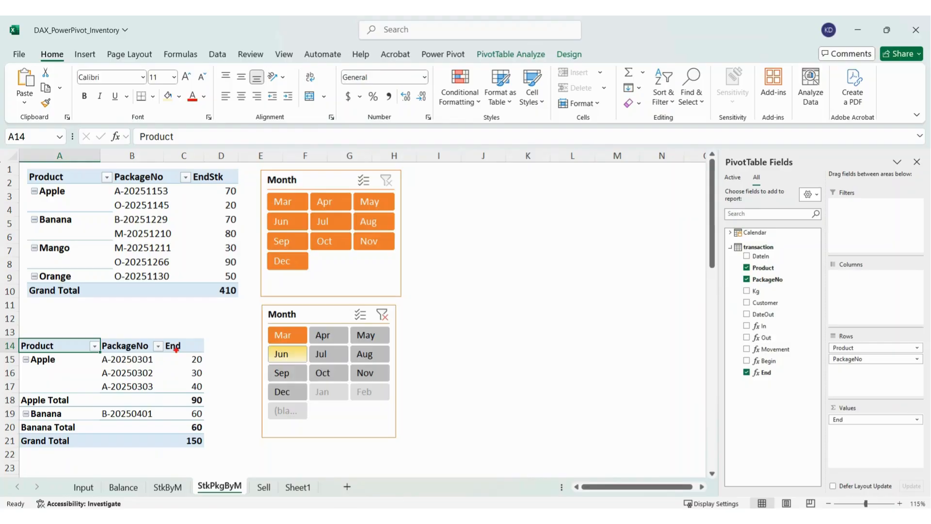
mouse_move(176, 349)
left_mouse_down()
mouse_move(203, 440)
mouse_move(225, 453)
left_mouse_up()
key("Escape")
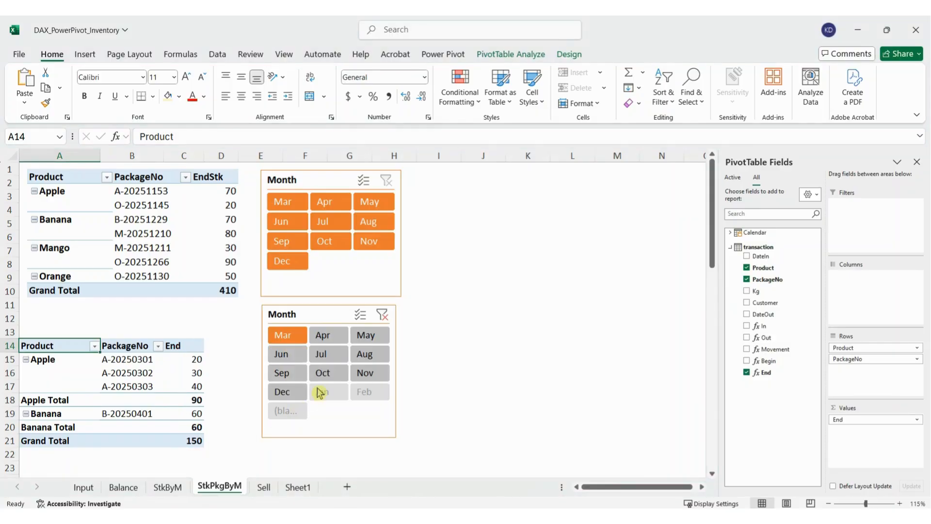
Step: Filter the package PivotTable to Apr and examine which packages have zero and which have remaining End stock
left_click(323, 338)
scroll(329, 347, "down", 2)
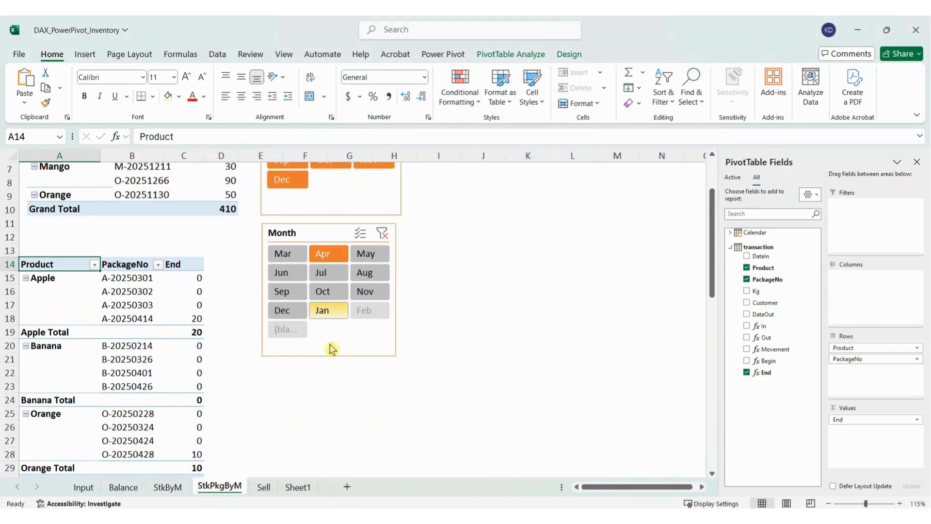
scroll(330, 347, "down", 1)
key("ctrl+2")
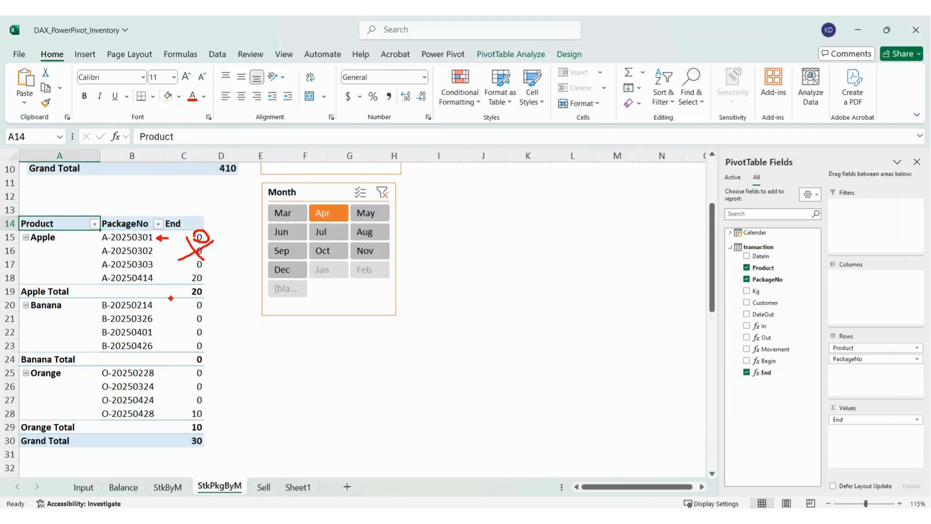
left_click_drag(92, 271, 216, 288)
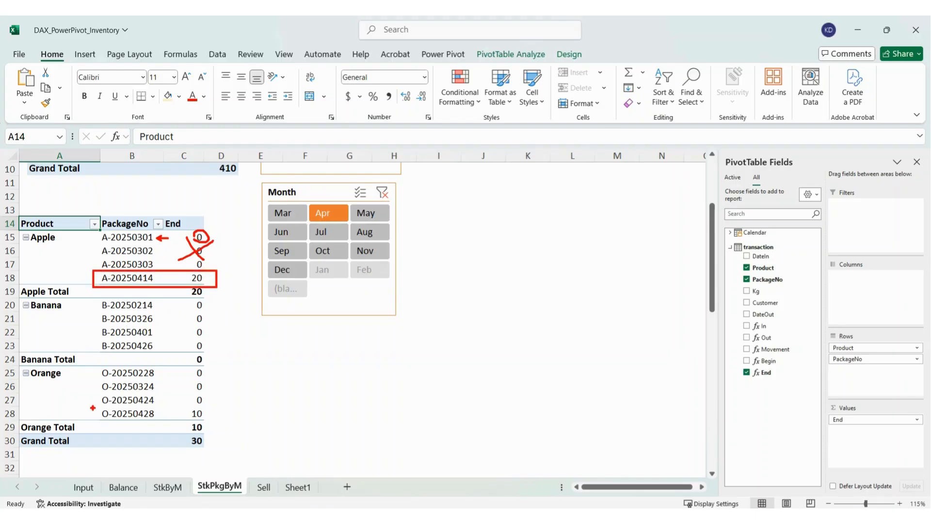
left_click_drag(92, 407, 221, 421)
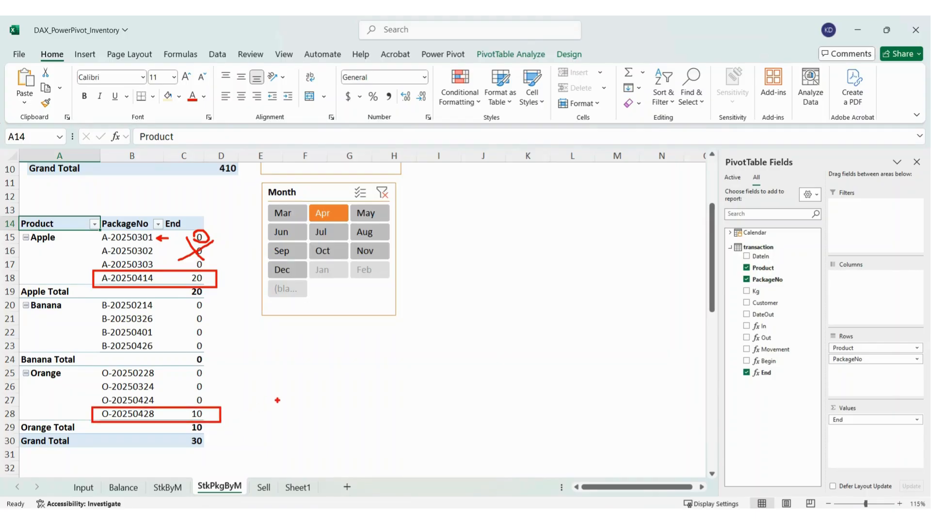
key("Escape")
scroll(392, 375, "up", 2)
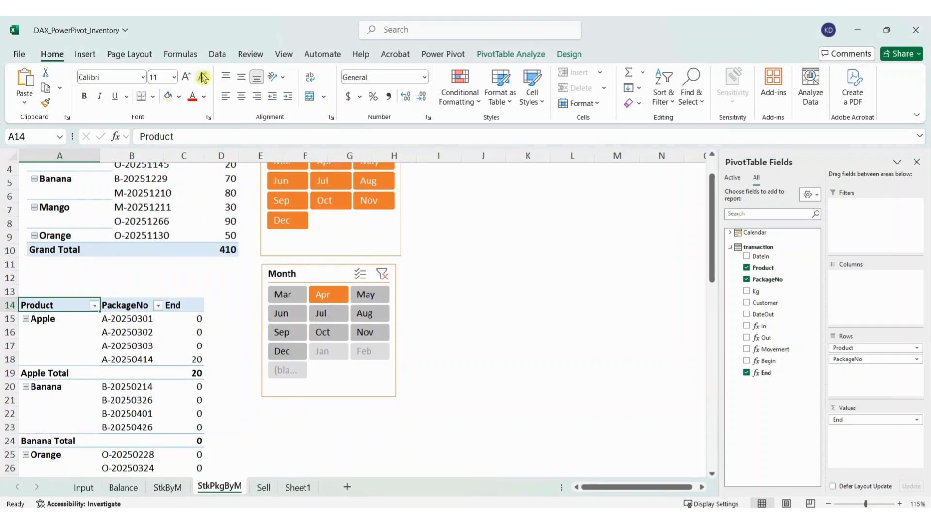
Step: Start a new measure in the transaction table and name it EndStk
left_click(218, 57)
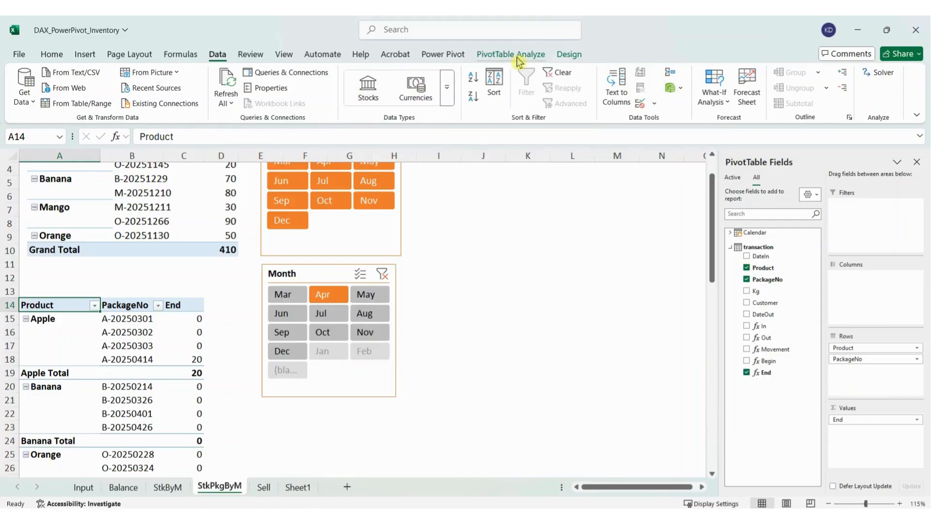
left_click(444, 55)
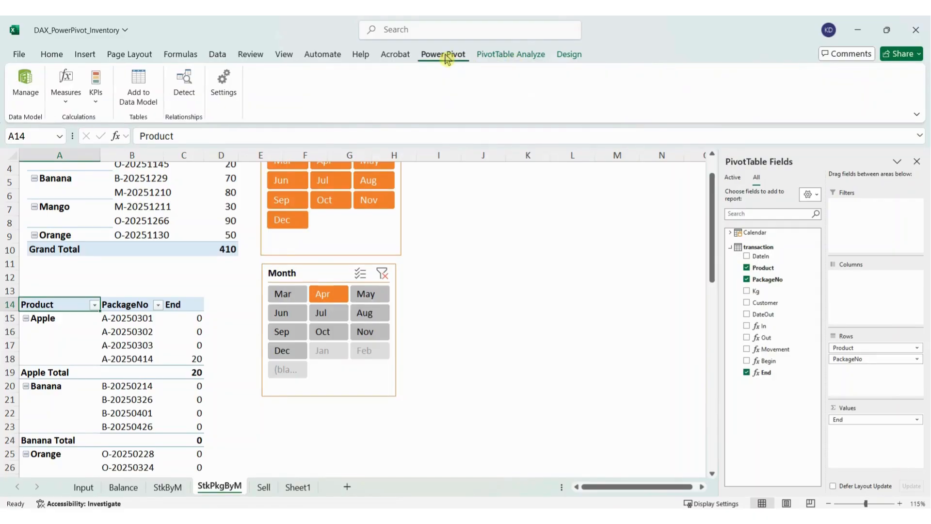
left_click(66, 98)
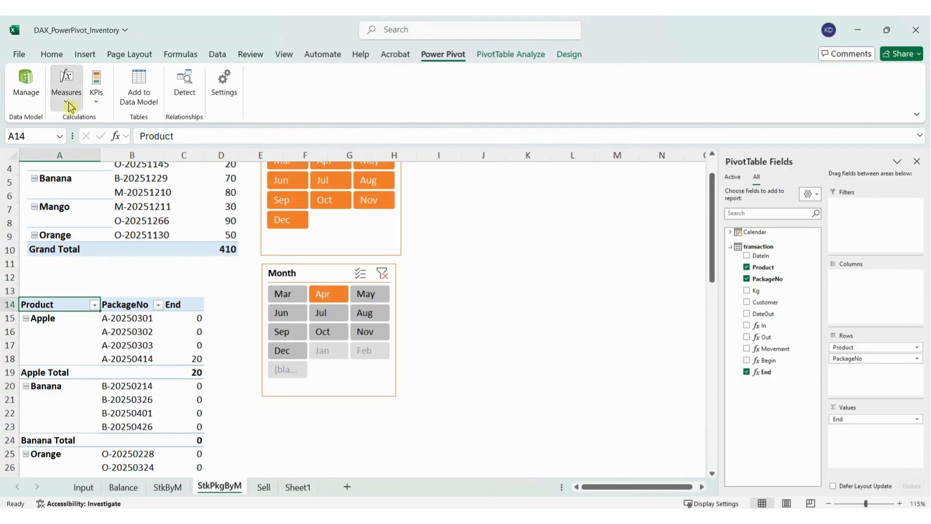
left_click(93, 120)
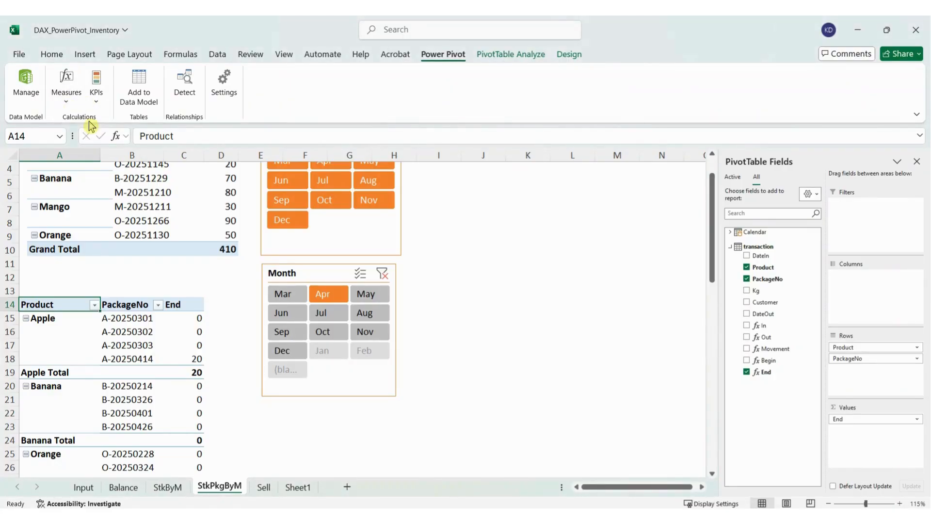
left_click_drag(426, 149, 454, 198)
left_click_drag(399, 230, 312, 222)
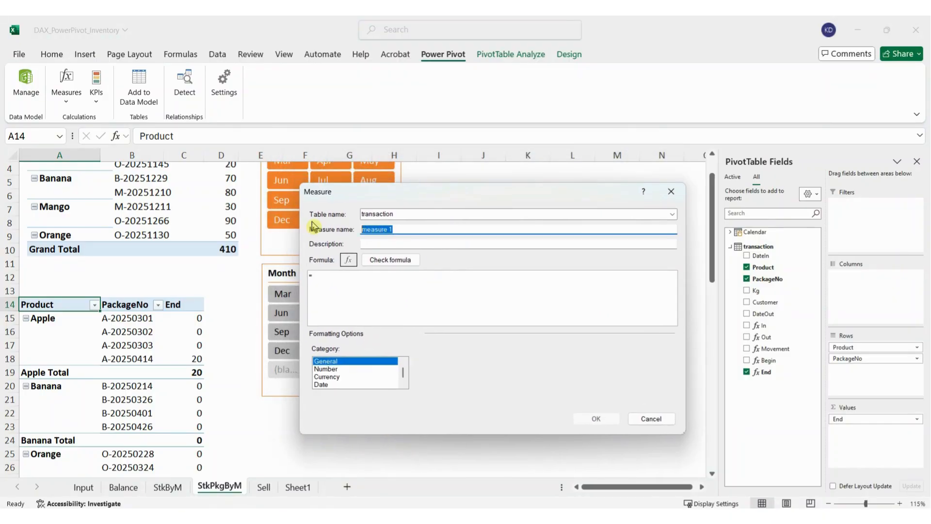
type("EndStk")
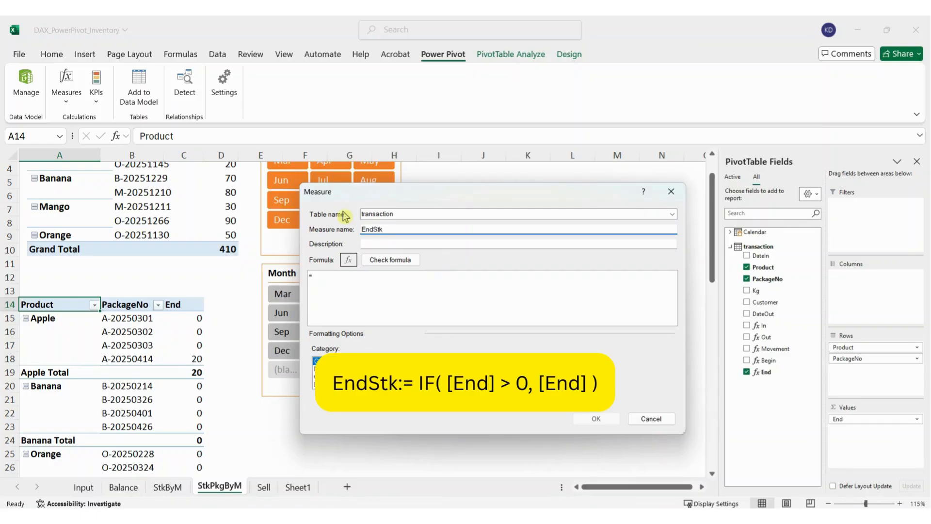
Step: Enter the EndStk formula =IF([End] >0, [End] ) so that only packages with remaining stock return a value
left_click(408, 282)
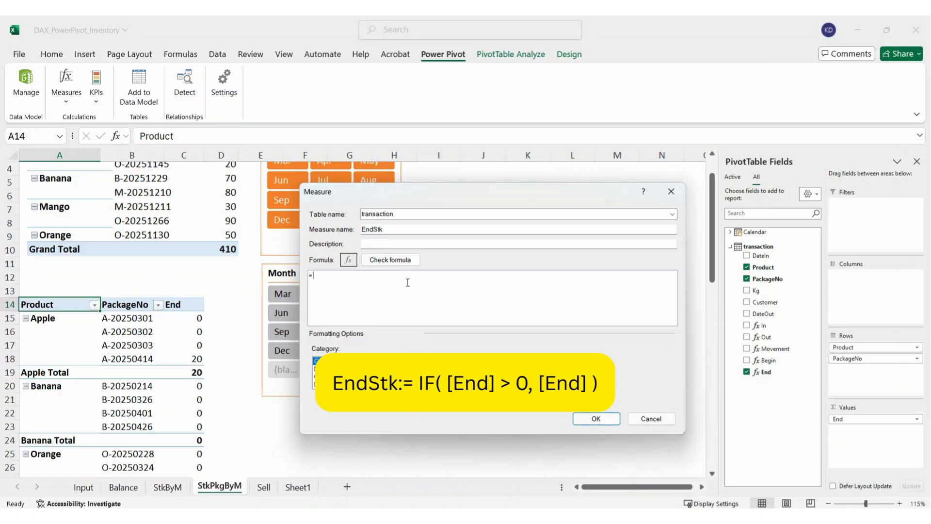
type("IF(")
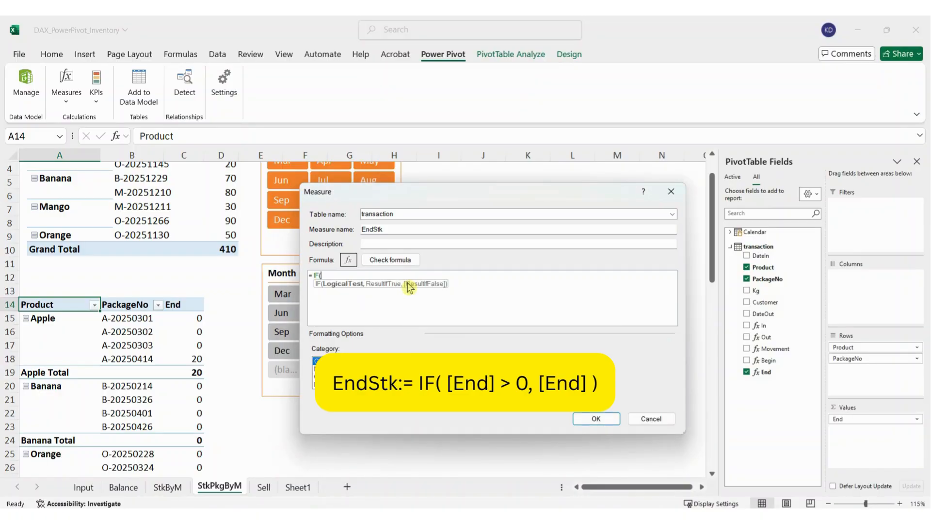
type("[e")
key("Tab")
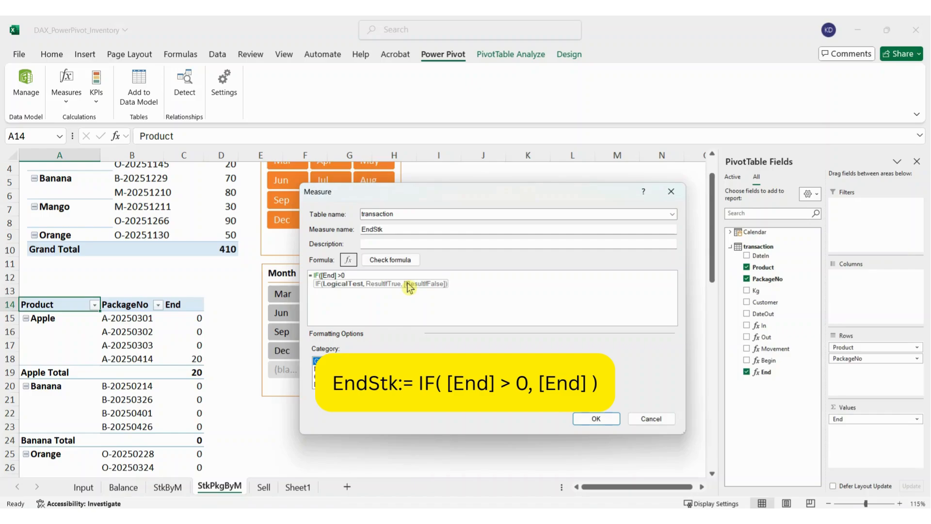
type(">0, [")
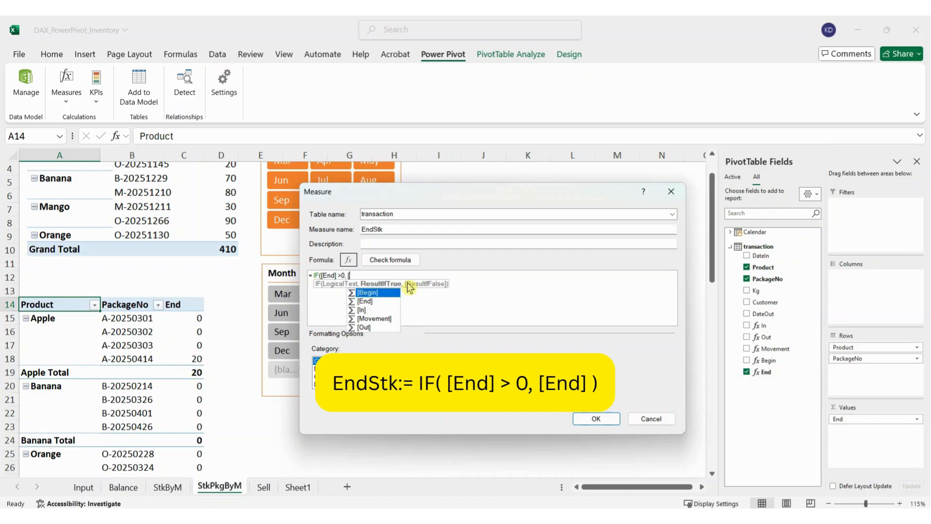
type("e")
key("Tab")
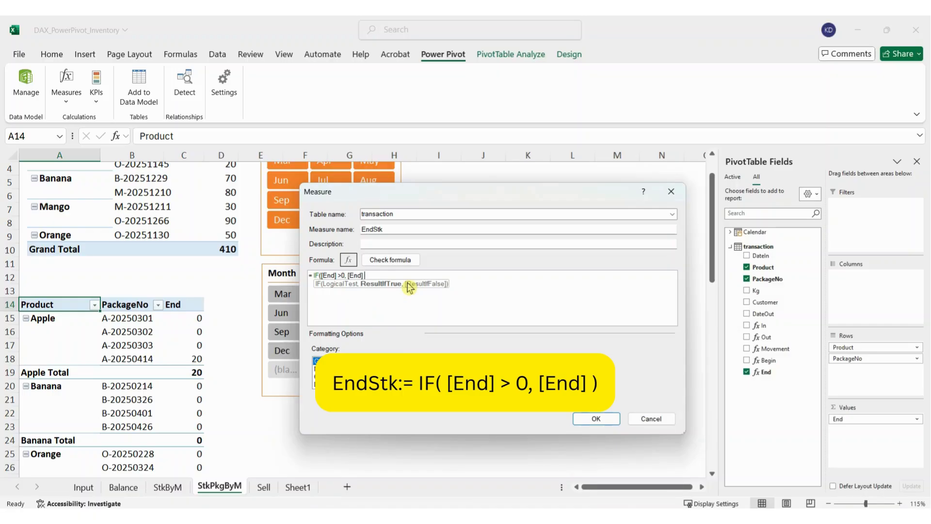
type(")")
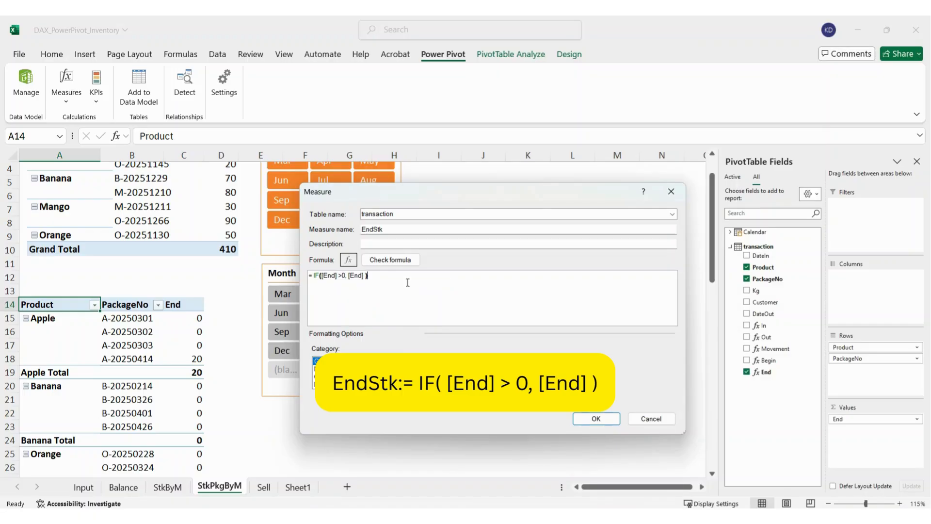
Step: Format the EndStk measure as a whole number with the 1000 separator and save it
left_click(326, 369)
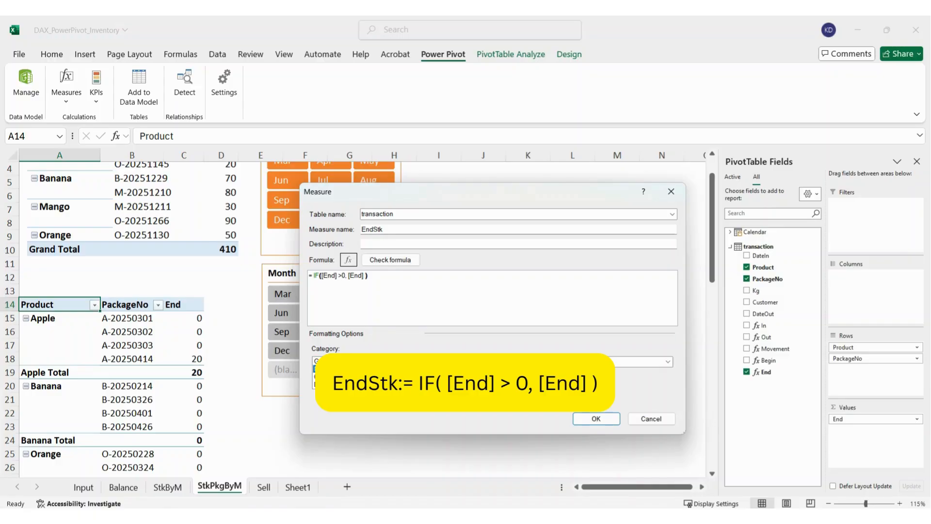
left_click(583, 363)
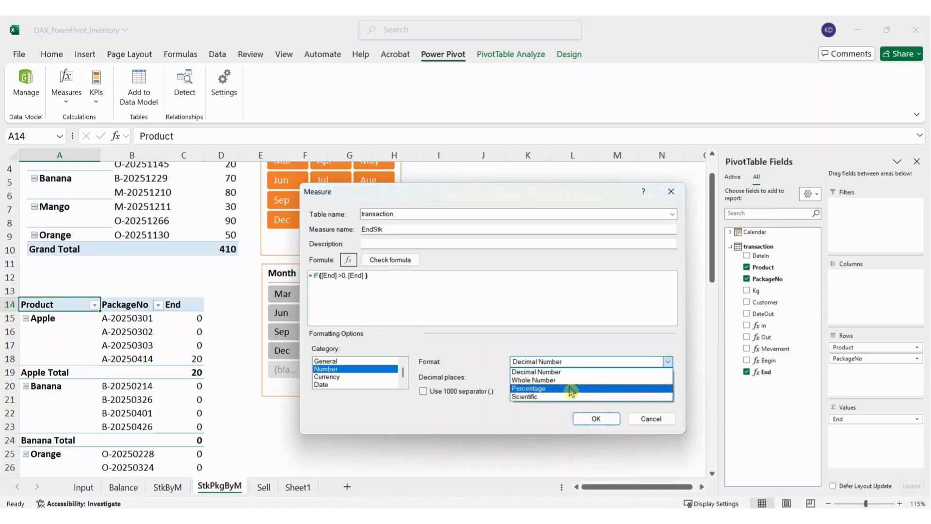
left_click(574, 382)
left_click(450, 387)
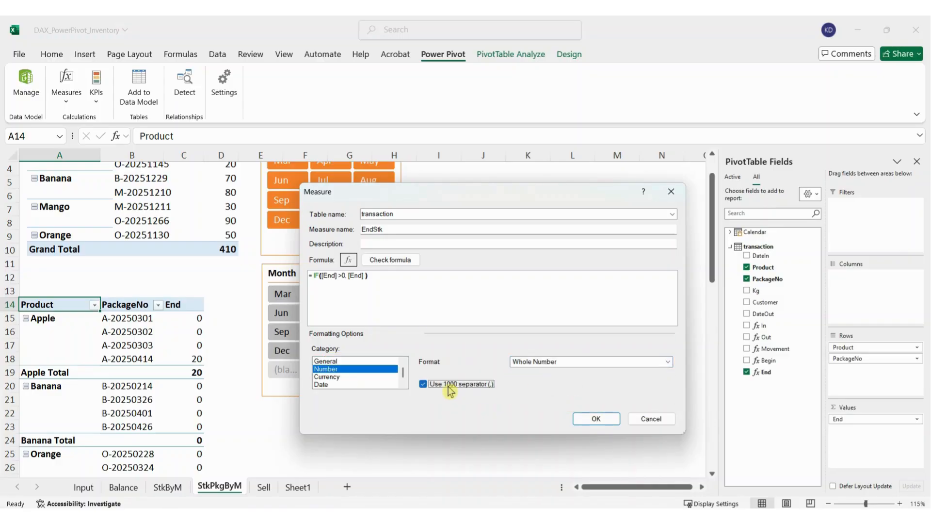
left_click(597, 420)
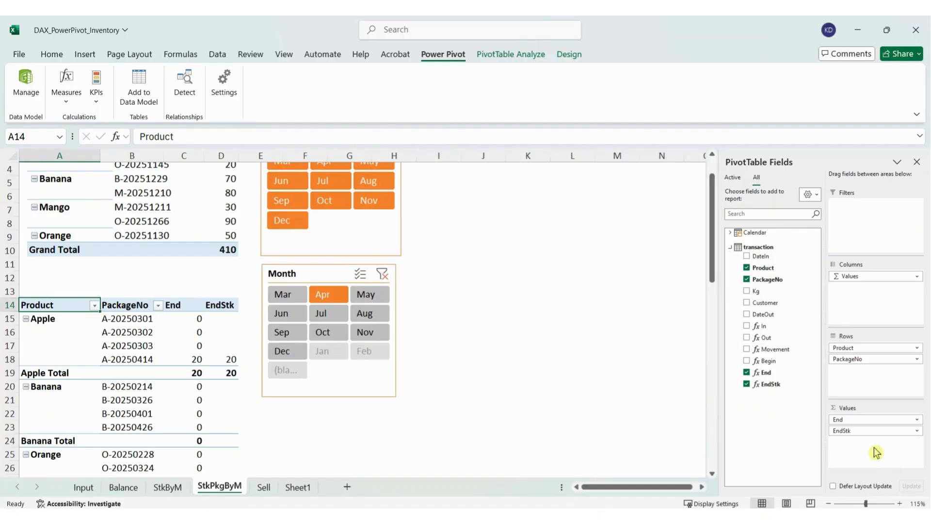
Step: Remove End from the package PivotTable's values, leaving only EndStk, and turn off the Product subtotals
left_click_drag(850, 419, 767, 421)
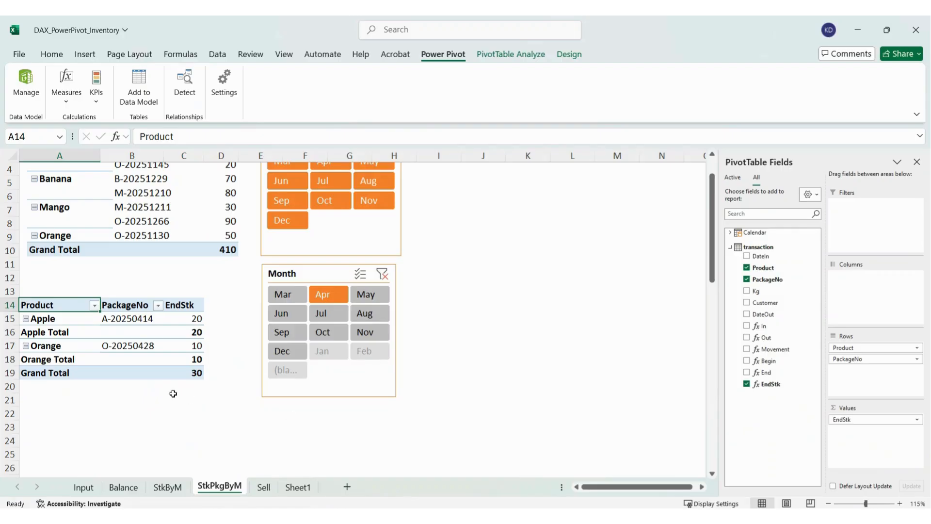
left_click(215, 415)
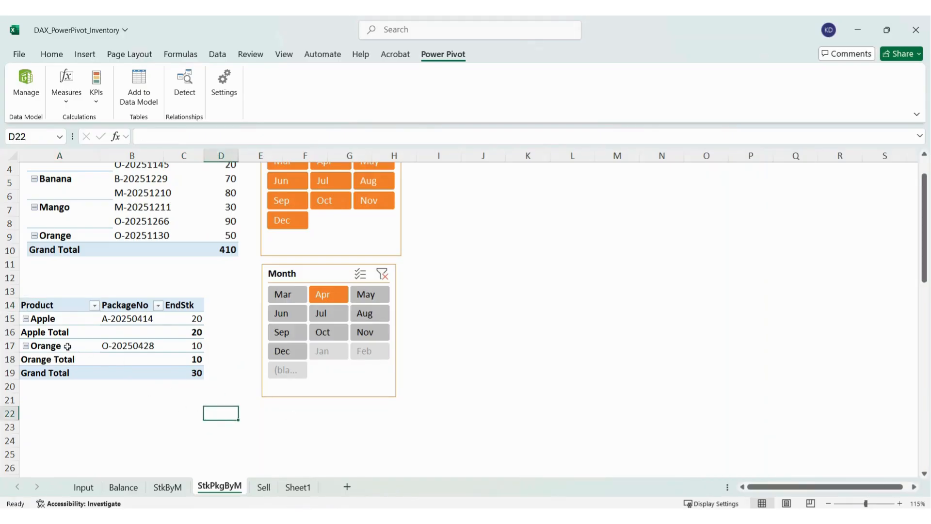
left_click(49, 335)
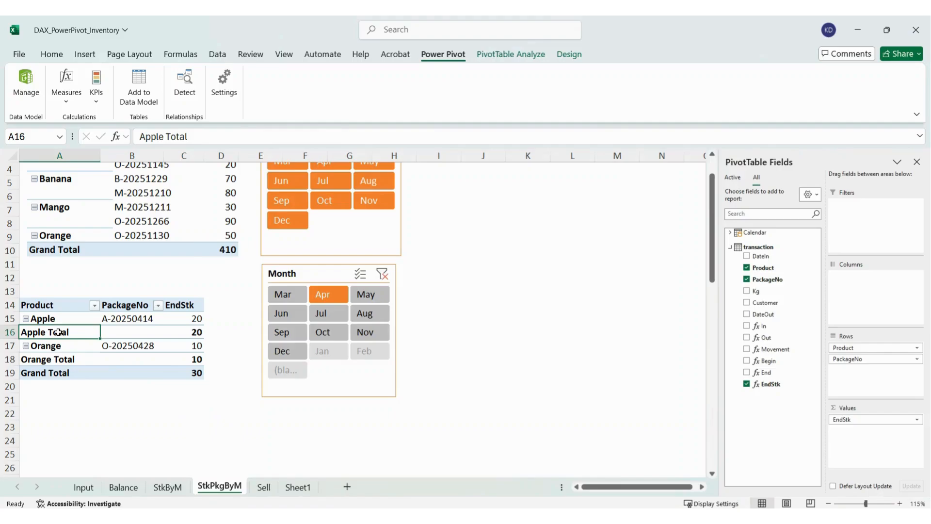
right_click(58, 332)
left_click(89, 260)
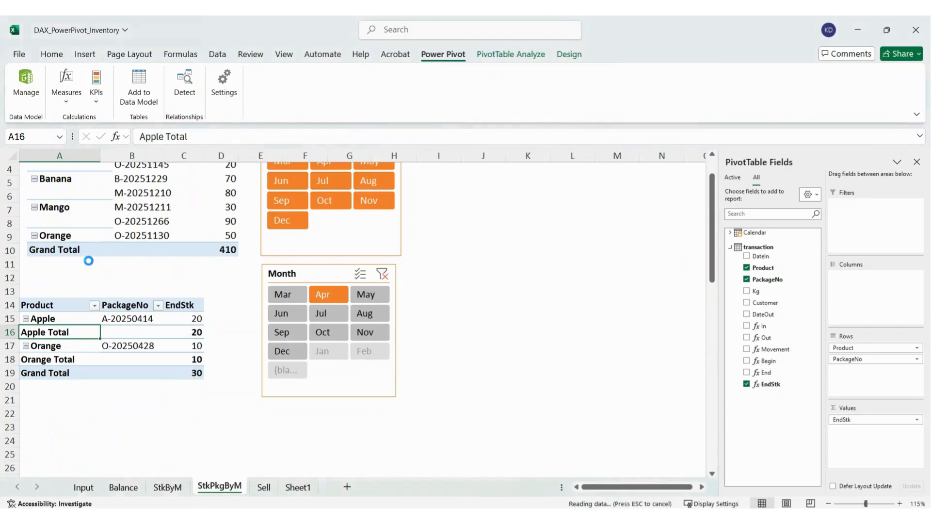
left_click(221, 386)
Step: Check the EndStk values per package for the months from May to Nov, and clear the lower Month slicer's filter
left_click(364, 294)
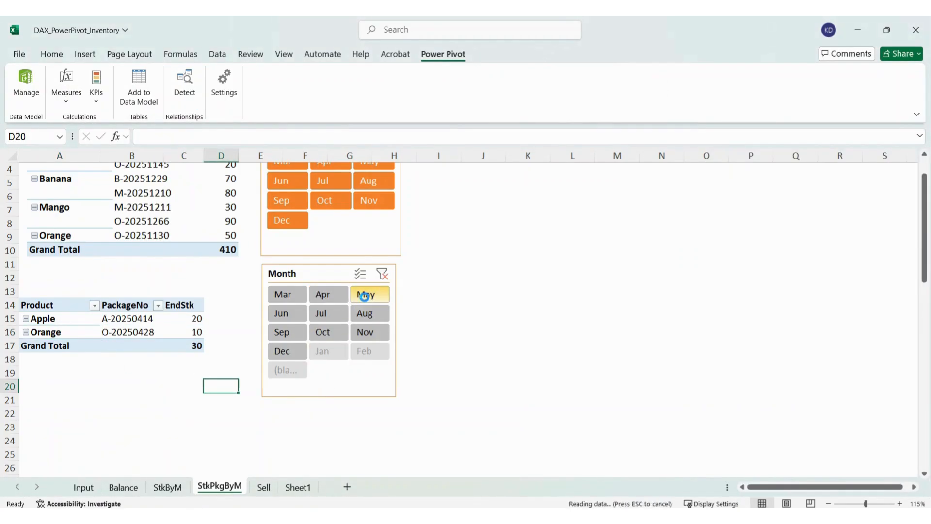
left_click(368, 314)
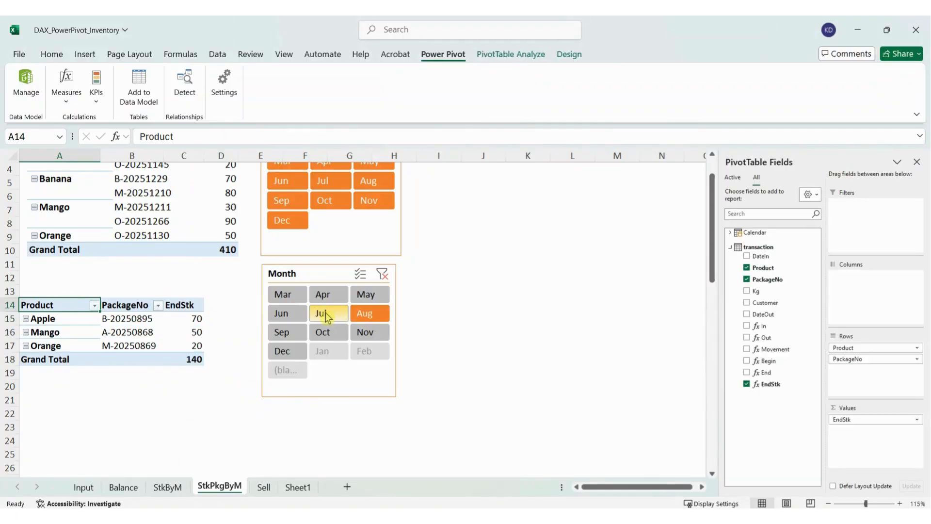
left_click(325, 312)
left_click(284, 314)
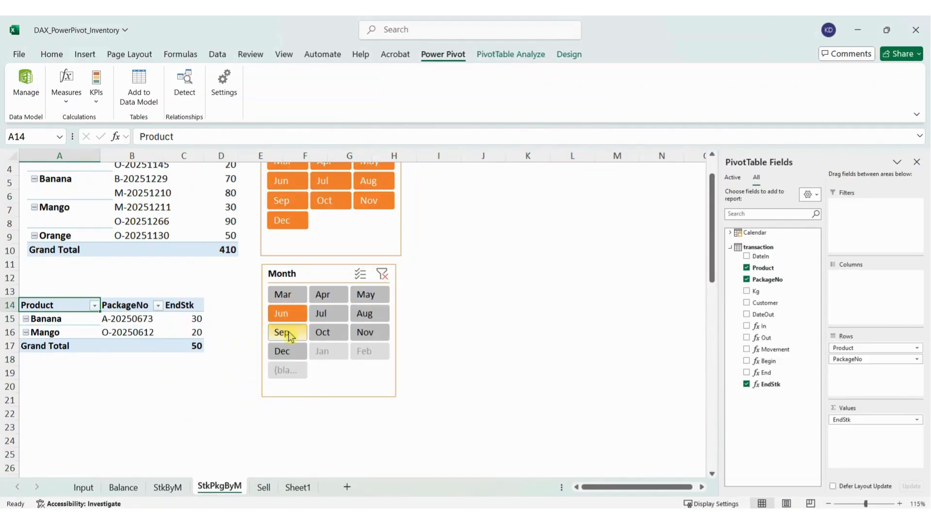
left_click(288, 334)
left_click(323, 333)
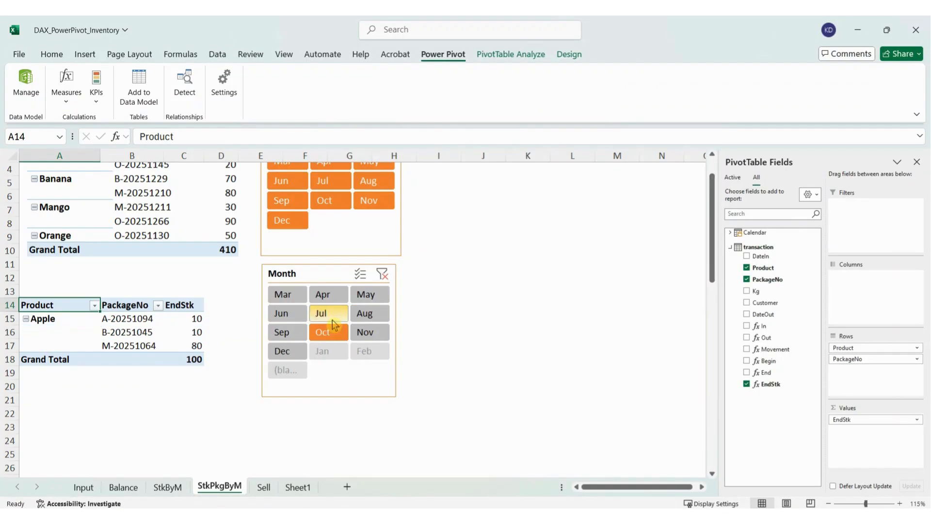
left_click(367, 342)
left_click(470, 310)
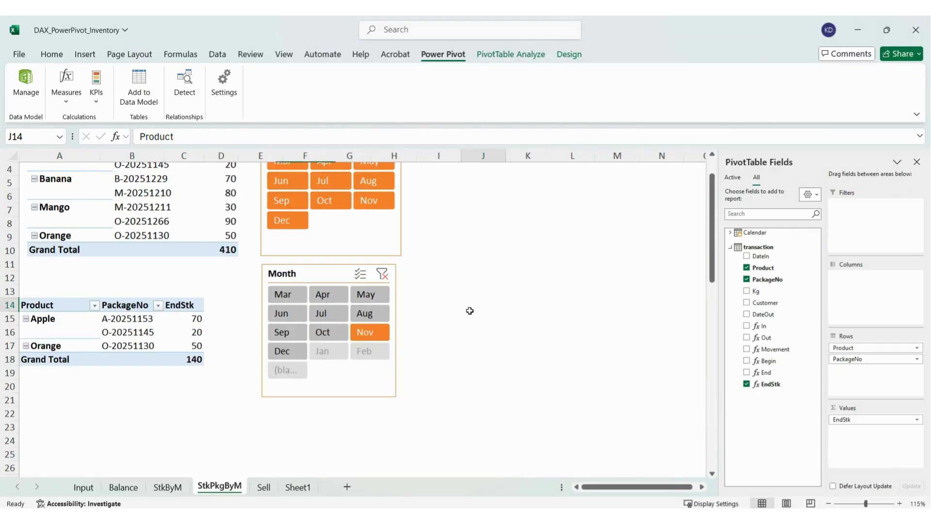
left_click(382, 274)
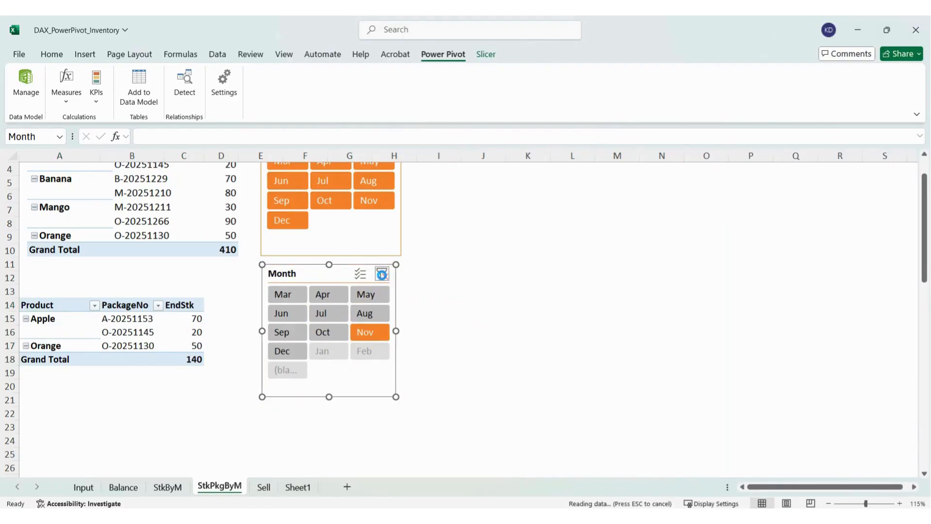
left_click(525, 318)
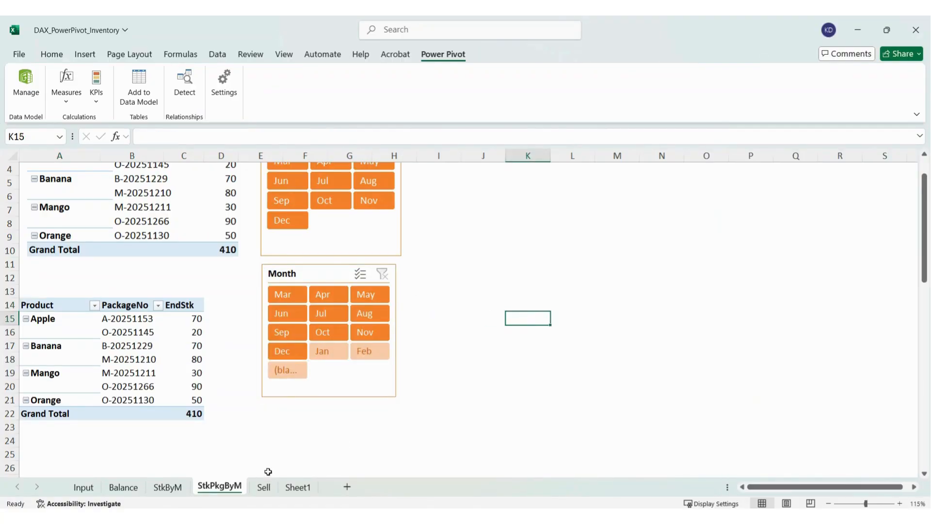
Step: Insert a PivotTable from the Data Model at cell D17 of the Sell sheet, below the existing sales PivotTable
left_click(264, 487)
left_click(347, 380)
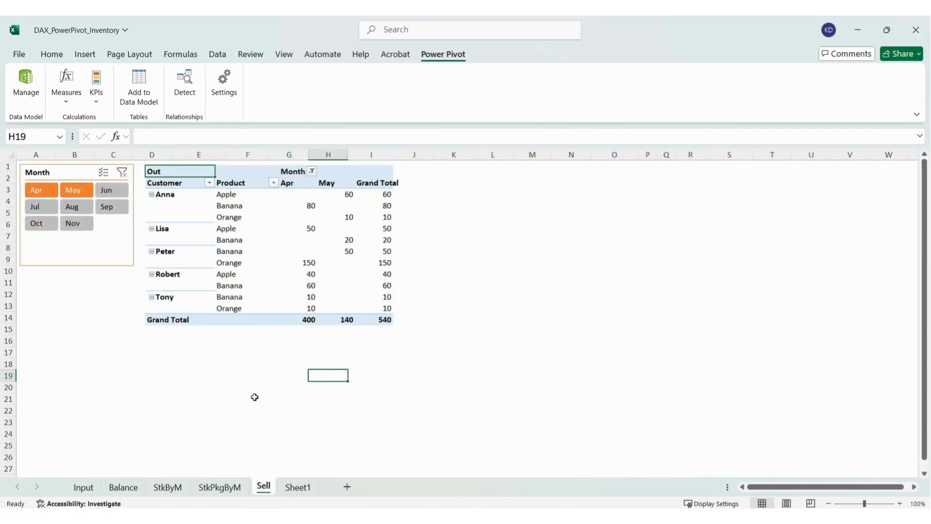
left_click(208, 385)
left_click(148, 376)
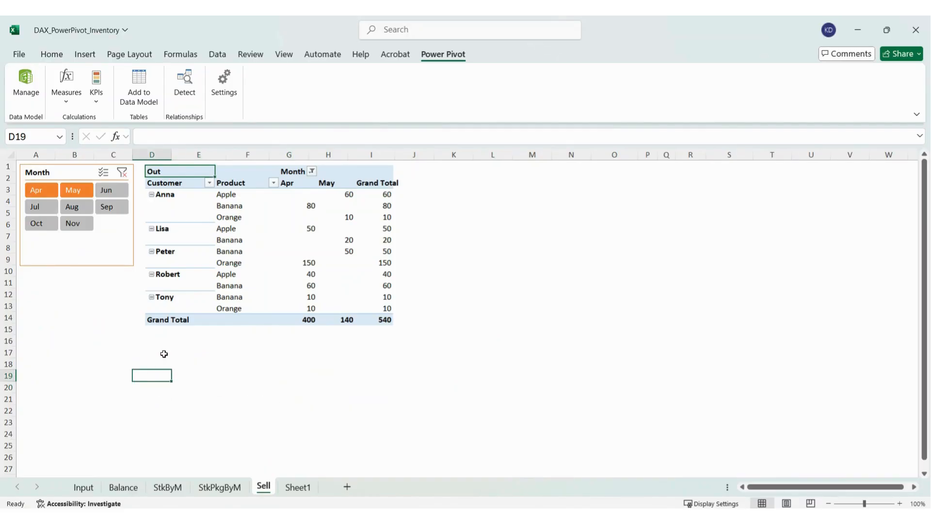
left_click(164, 354)
left_click(86, 54)
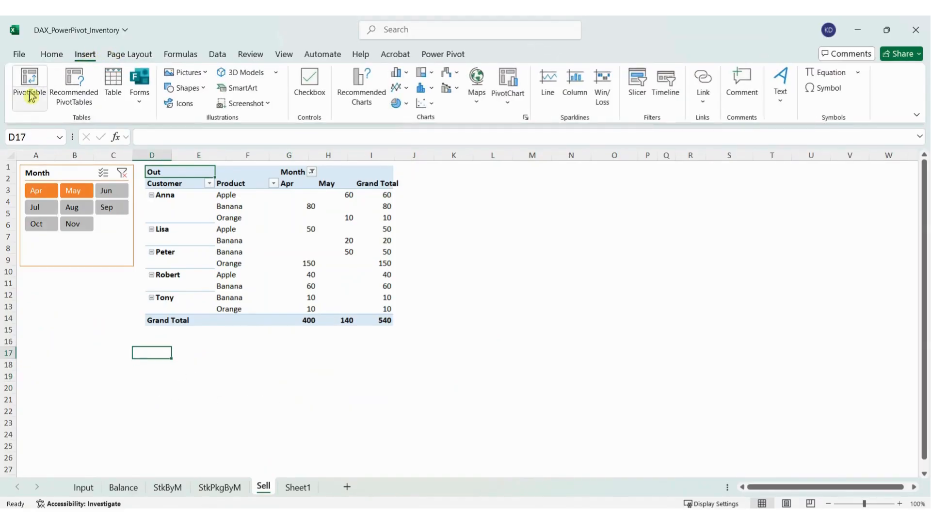
left_click(30, 97)
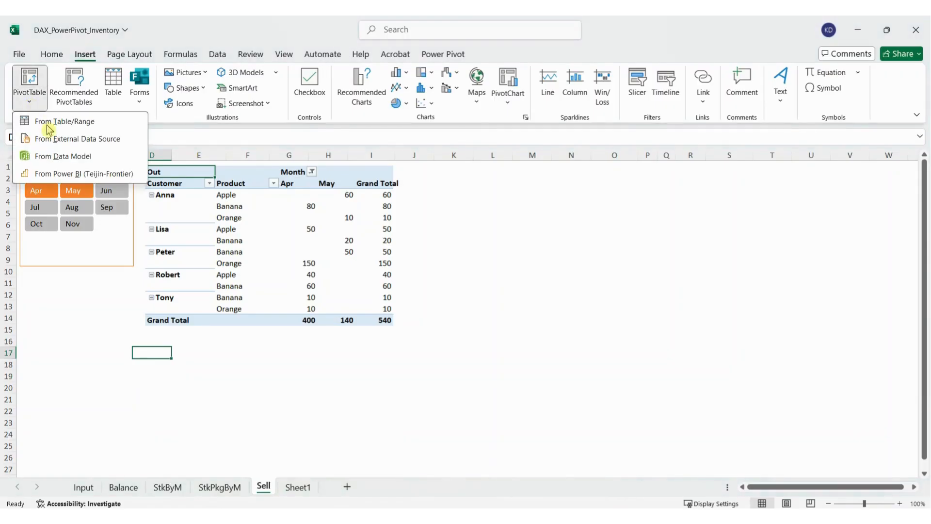
left_click(51, 157)
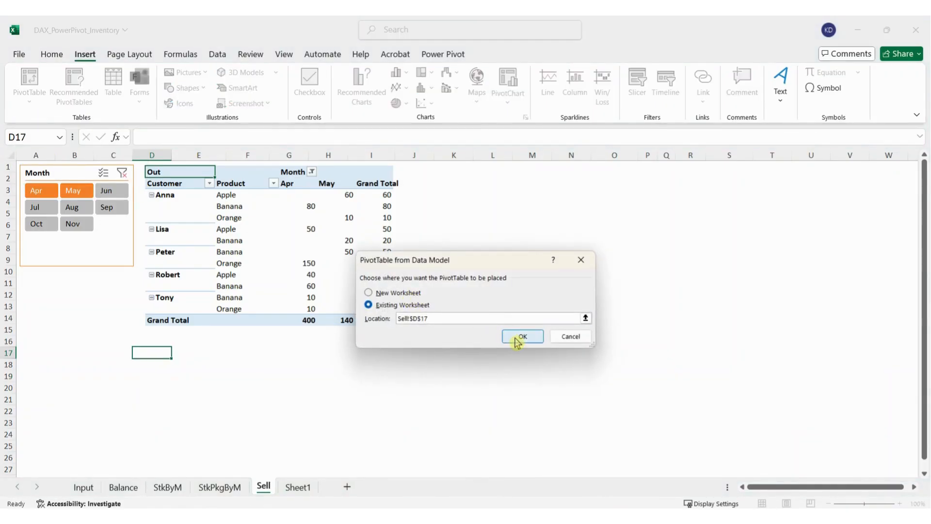
left_click(522, 337)
scroll(131, 347, "down", 1)
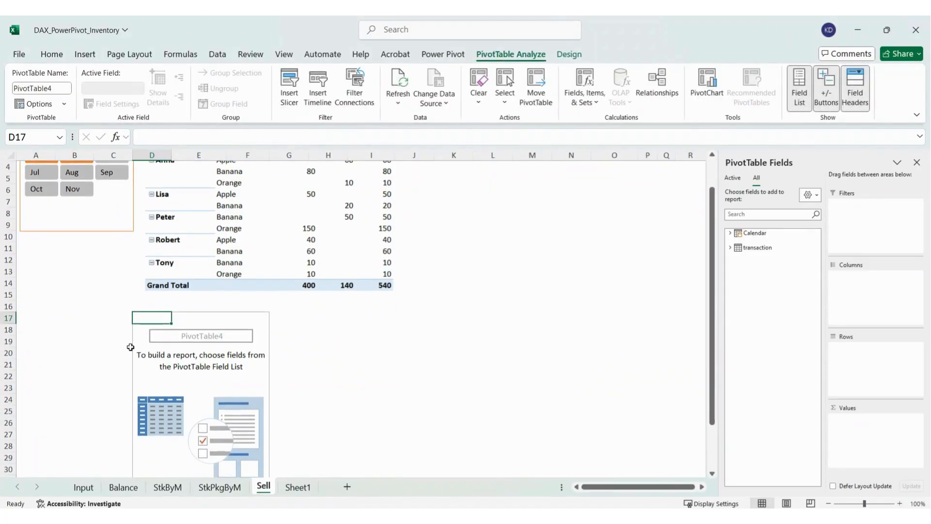
Step: Build the new PivotTable with Customer and Product in rows, Month in columns and the Out measure in values
scroll(197, 322, "up", 1)
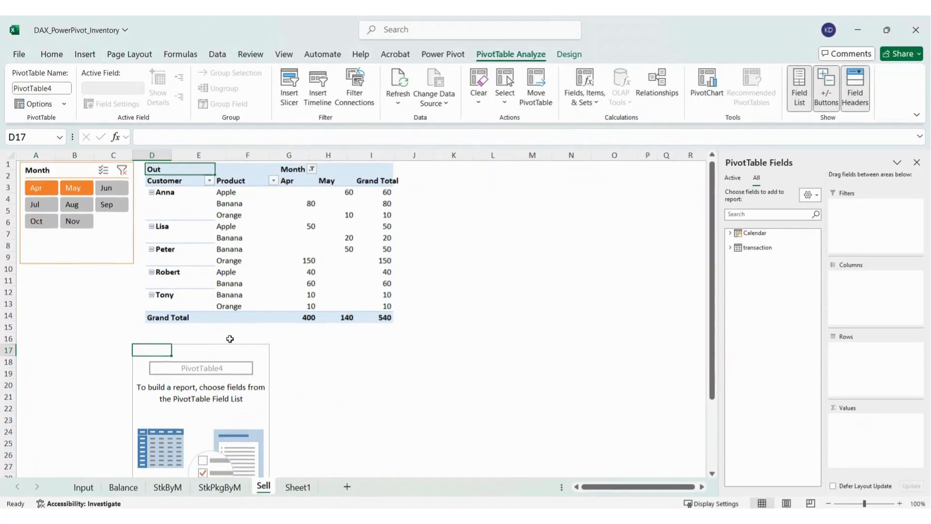
left_click(731, 247)
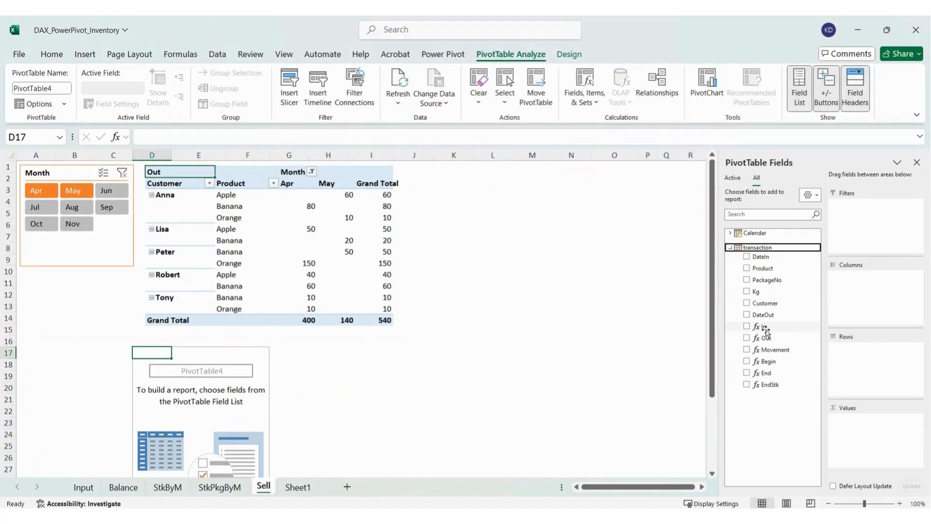
left_click(747, 303)
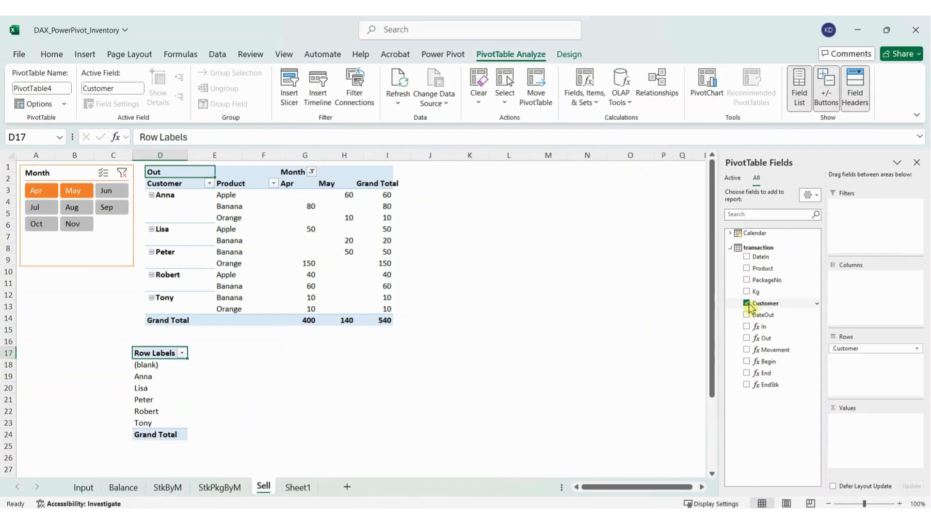
left_click(747, 268)
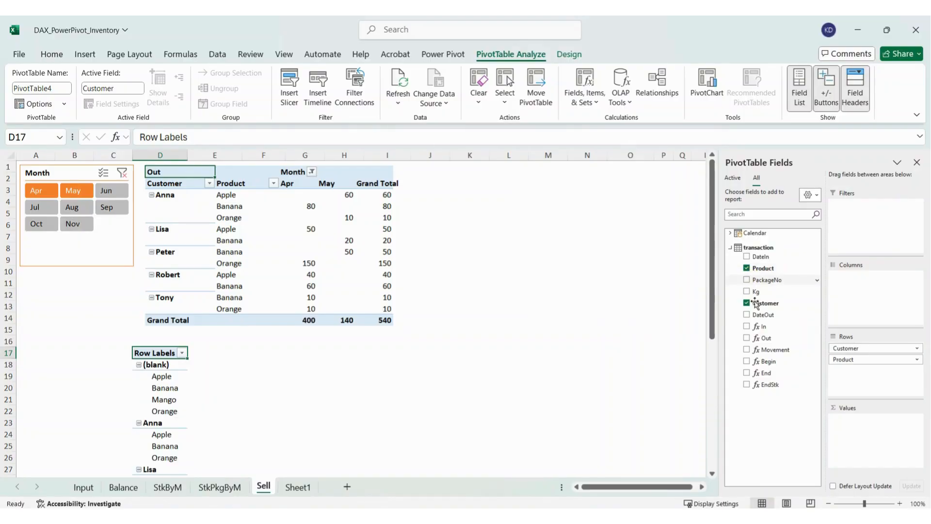
left_click(747, 338)
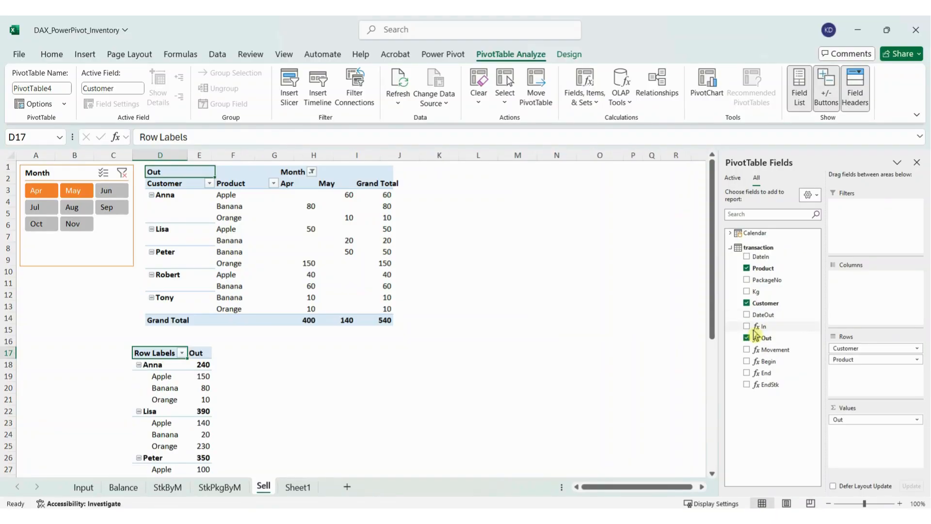
left_click(731, 233)
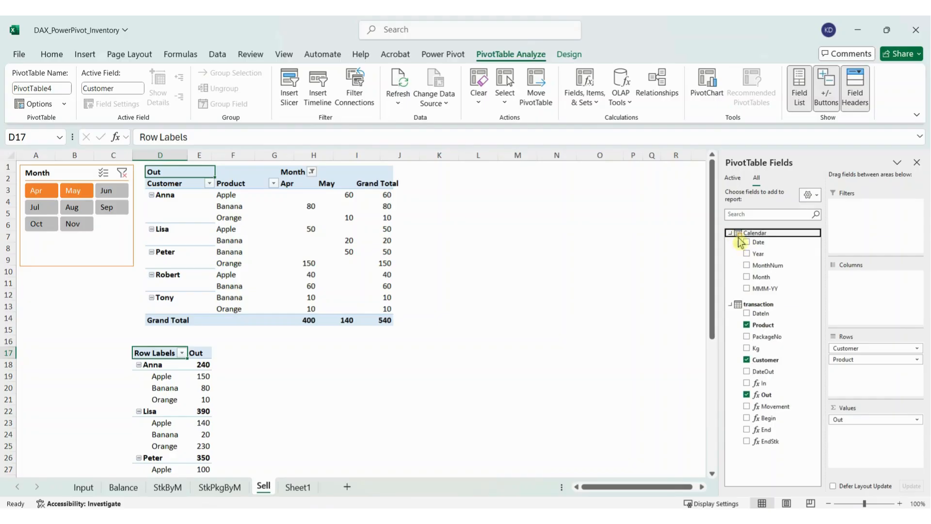
left_click(747, 278)
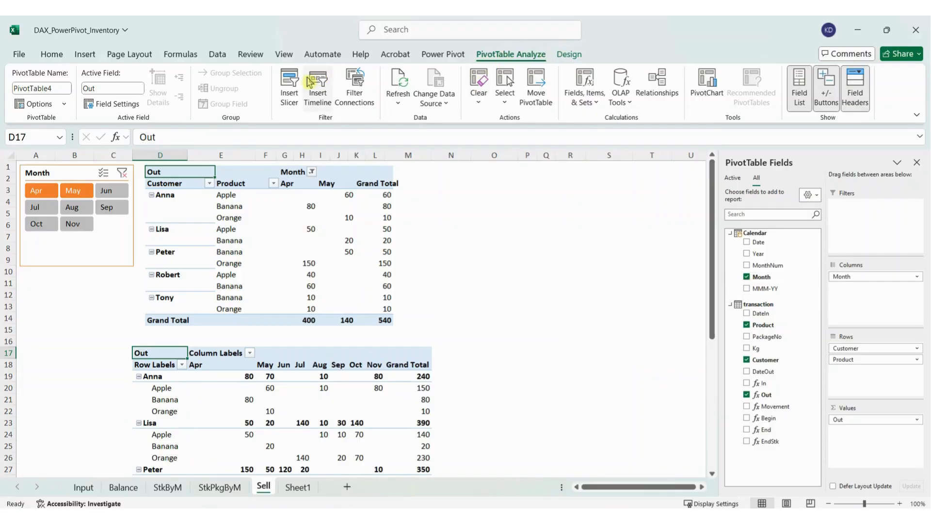
Step: Insert a Month slicer for the new PivotTable and place it beside the table, below the reference slicer
left_click(289, 97)
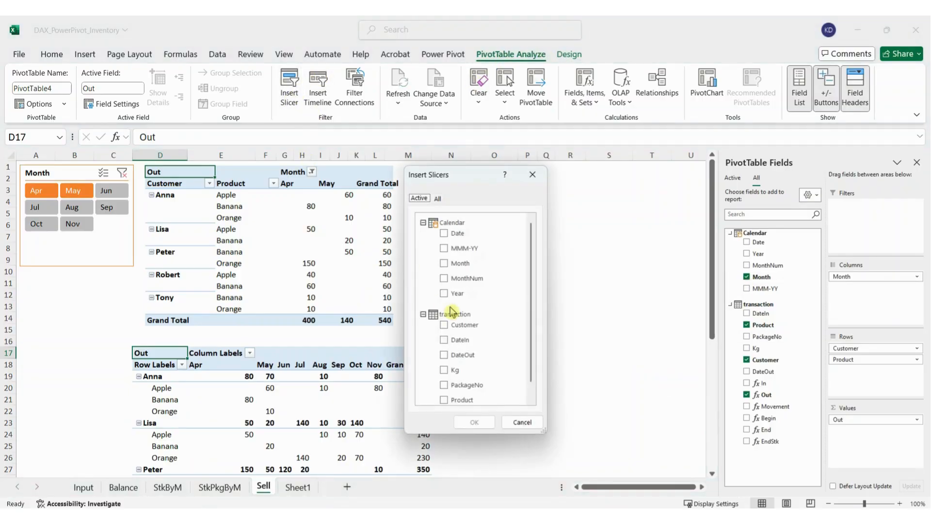
left_click(445, 266)
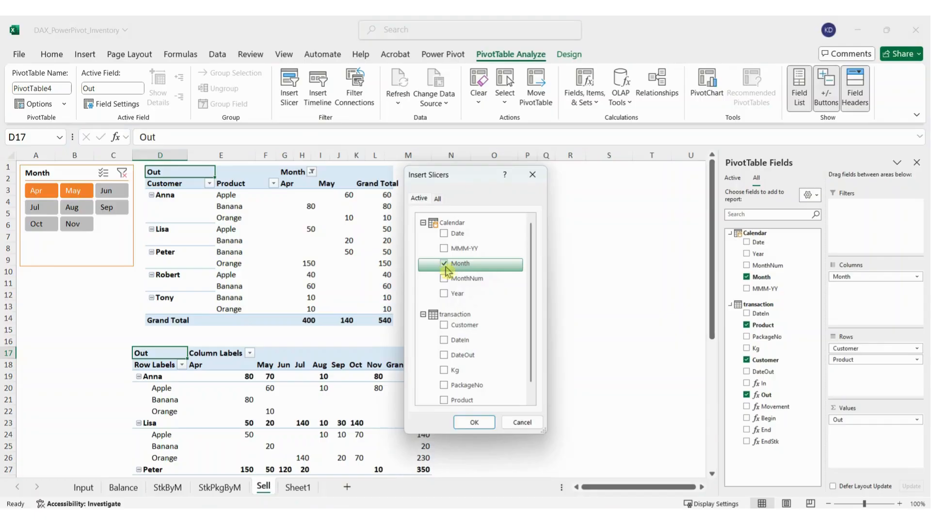
left_click(473, 421)
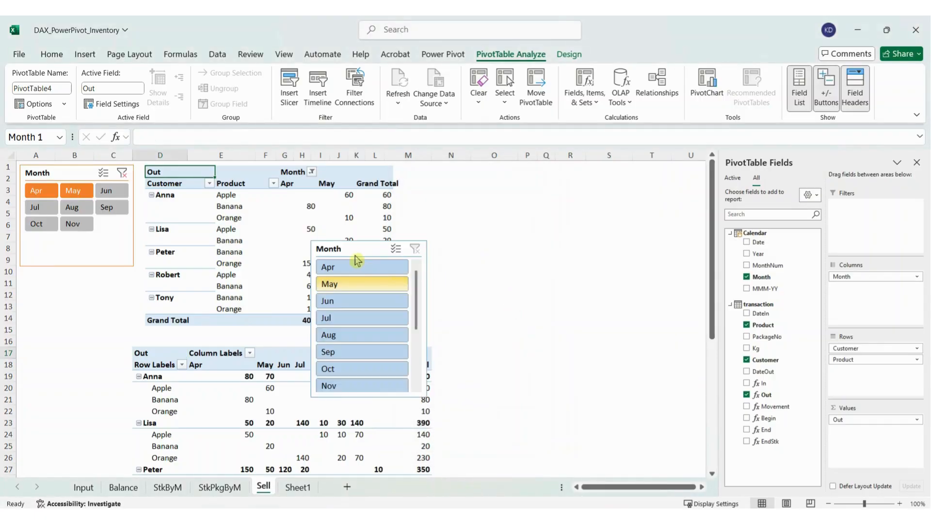
left_click_drag(361, 248, 76, 301)
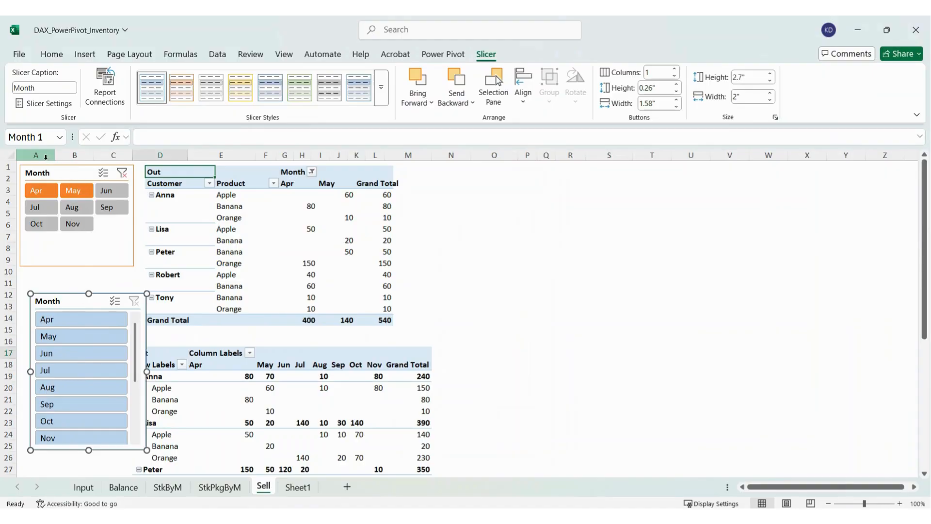
Step: Insert a blank column before column A and move the new Month slicer clear of the lower PivotTable
mouse_move(221, 193)
left_mouse_down()
mouse_move(244, 193)
mouse_move(234, 193)
left_mouse_up()
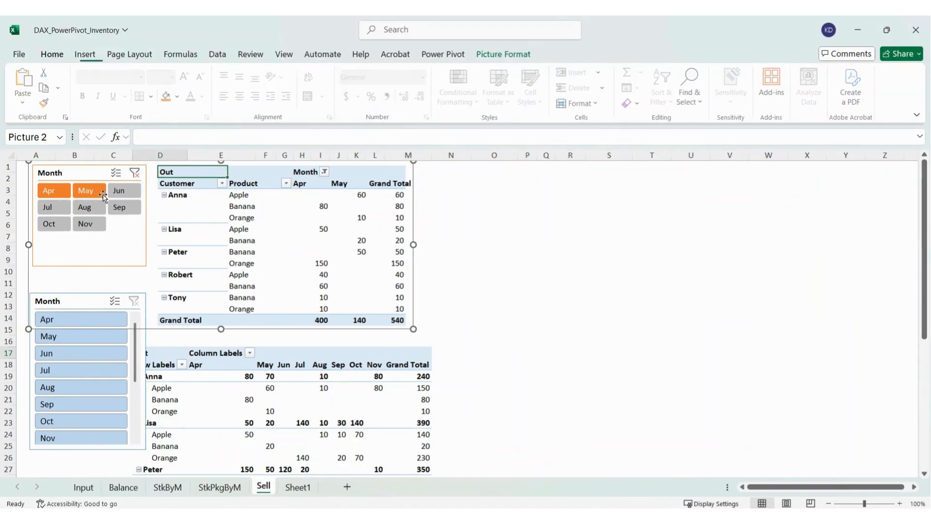
left_click(36, 154)
right_click(46, 155)
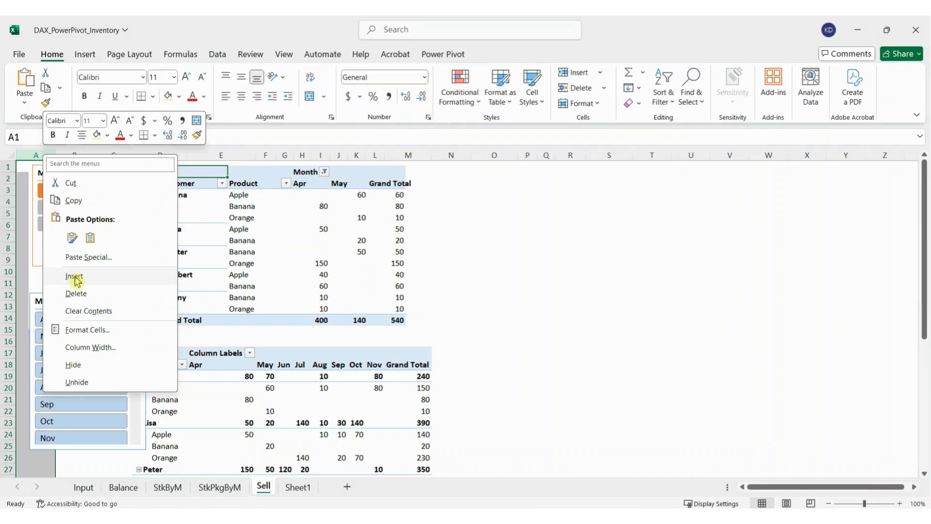
left_click(75, 275)
left_click(533, 295)
left_click_drag(115, 301, 75, 329)
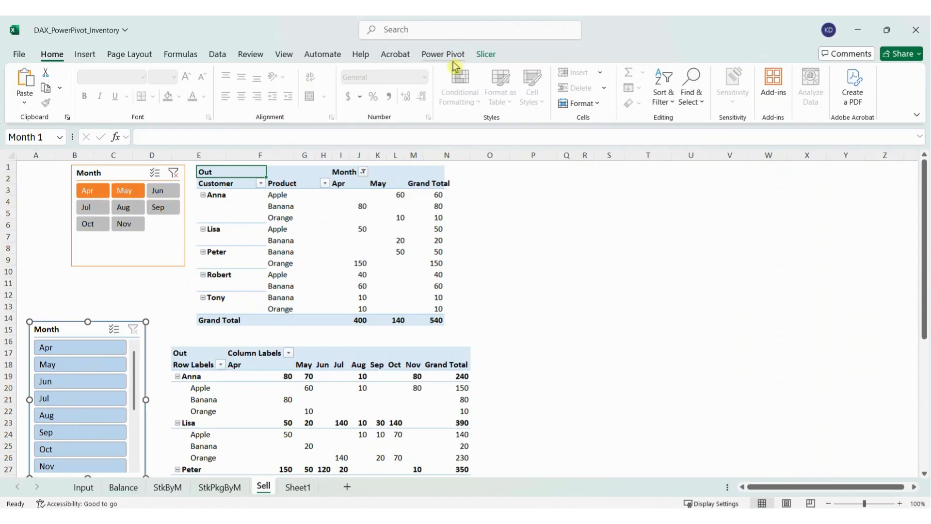
Step: Give the new Month slicer an orange style and arrange its buttons in 3 columns
left_click(485, 54)
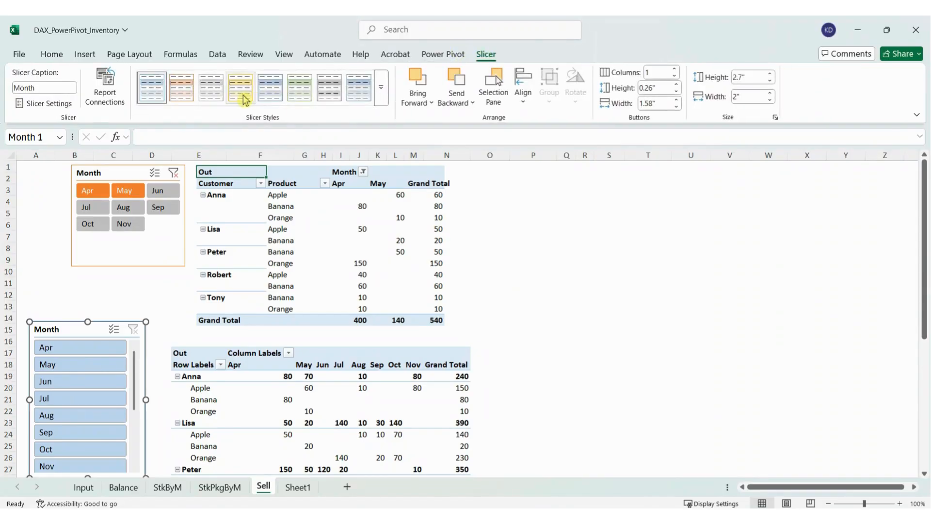
left_click(382, 94)
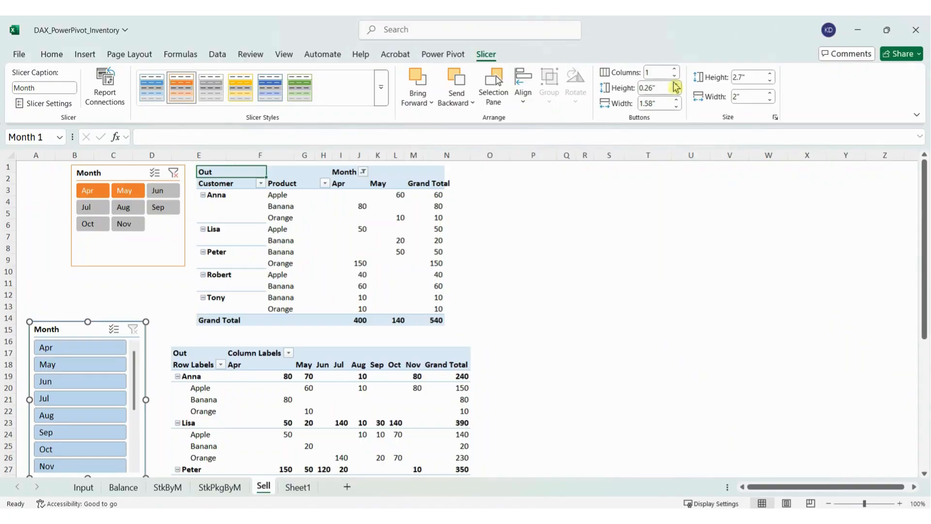
left_click(675, 70)
left_click(674, 70)
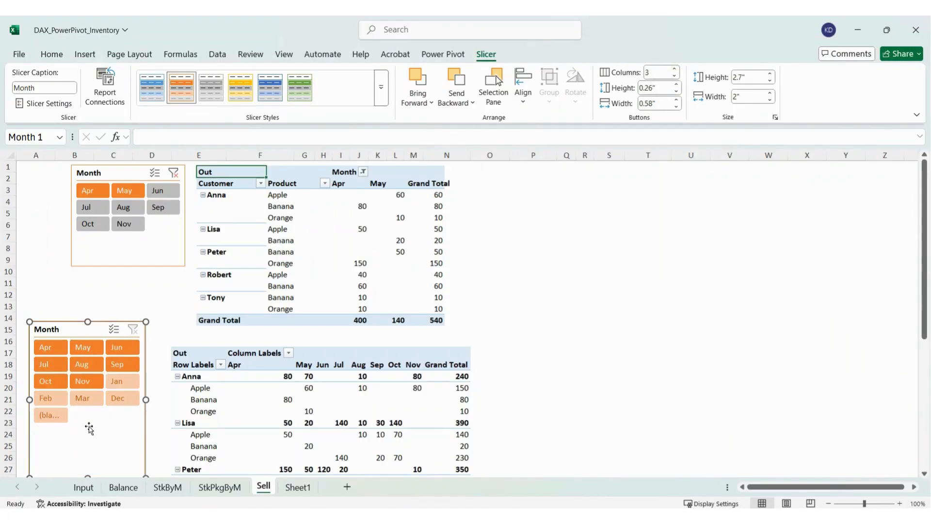
Step: Shorten the new Month slicer so that it ends just below its last row of buttons
left_click(615, 339)
scroll(113, 439, "down", 2)
left_click(93, 394)
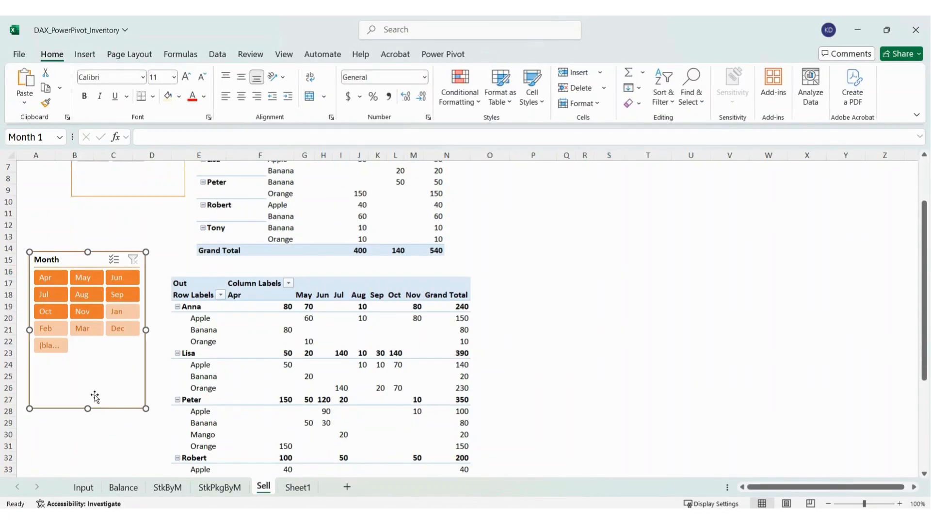
left_click_drag(88, 408, 88, 364)
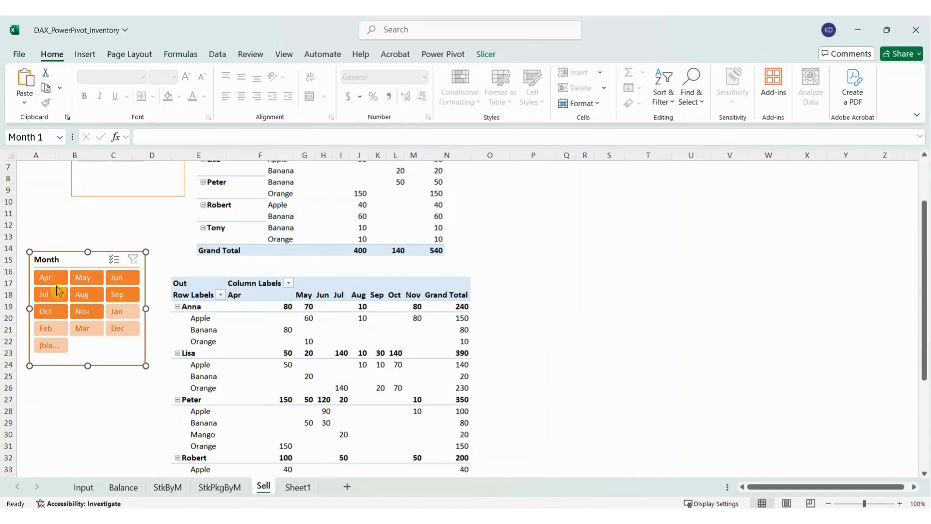
left_click(618, 282)
scroll(597, 315, "up", 2)
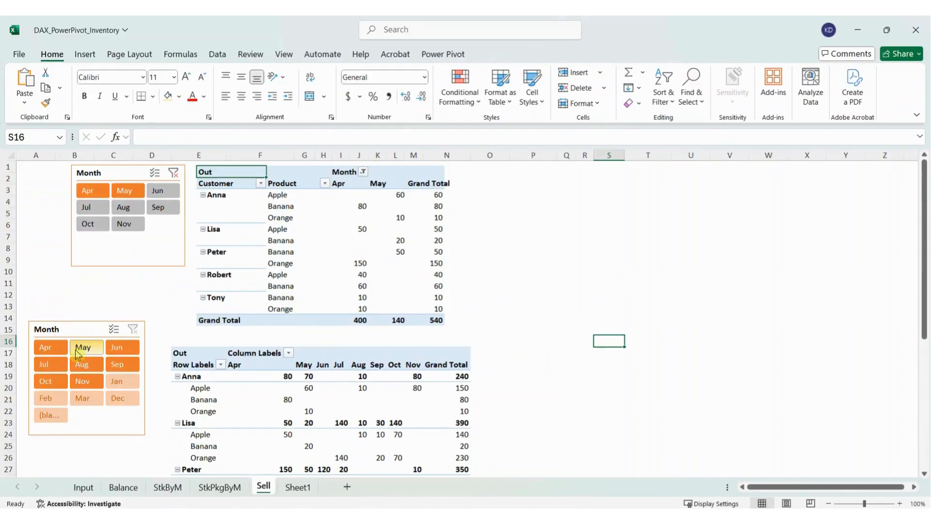
Step: Check the new PivotTable's sales by customer for Apr, May, Jun and Aug using the lower Month slicer
left_click(45, 346)
left_click(196, 353)
scroll(427, 359, "down", 1)
scroll(427, 359, "down", 3)
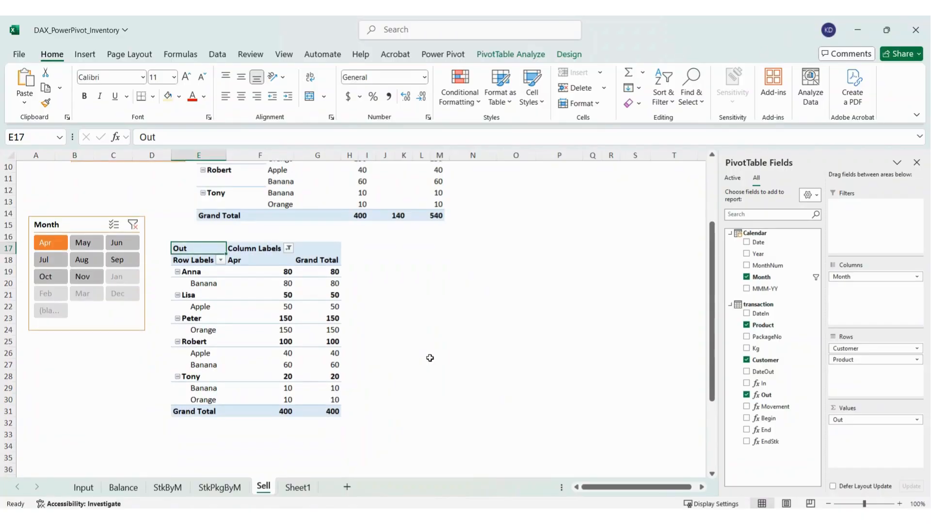
left_click(87, 244)
left_click(118, 245)
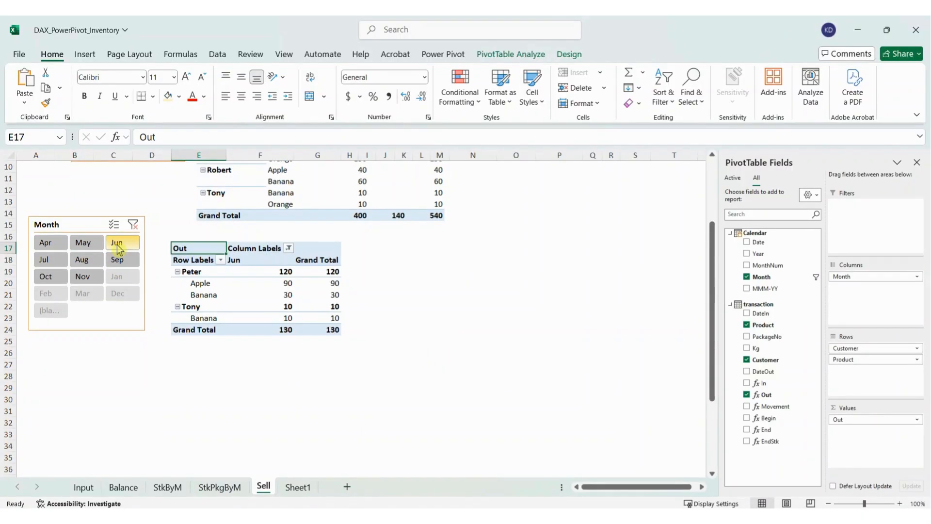
left_click(83, 263)
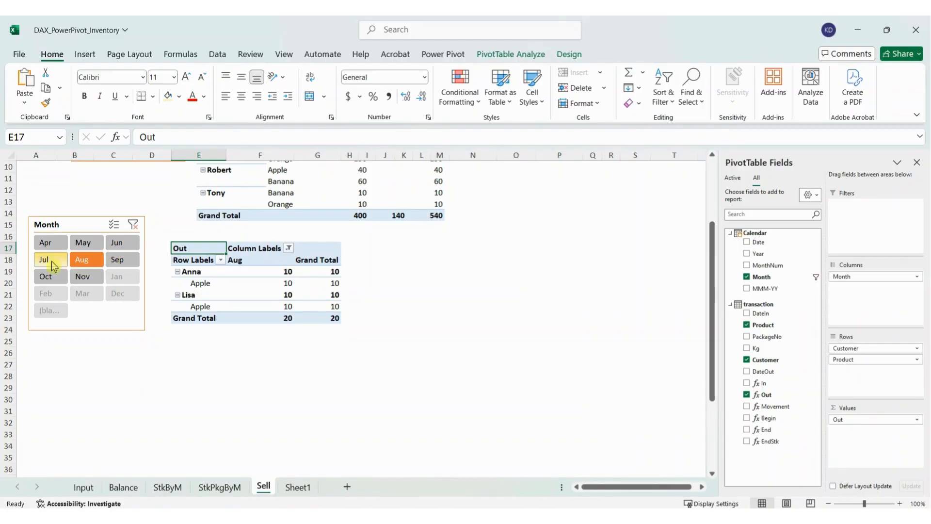
Step: Filter the new PivotTable to Apr and May, and set columns F and G to the same width
left_click(44, 242)
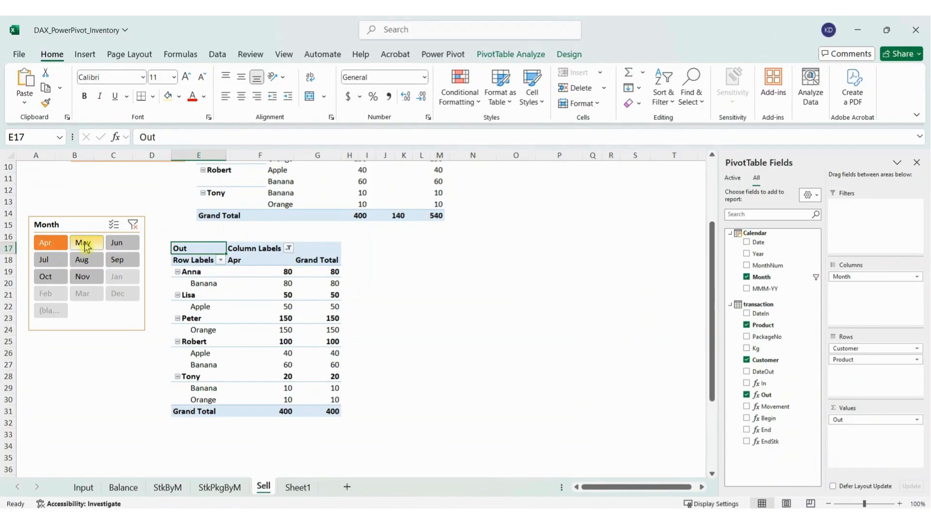
left_click(85, 244, "ctrl")
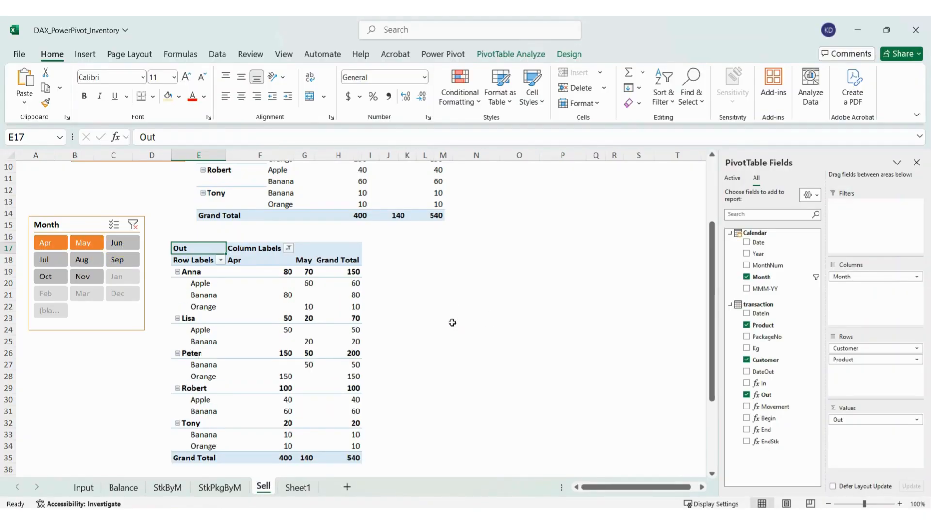
left_click_drag(264, 155, 279, 179)
left_click(513, 341)
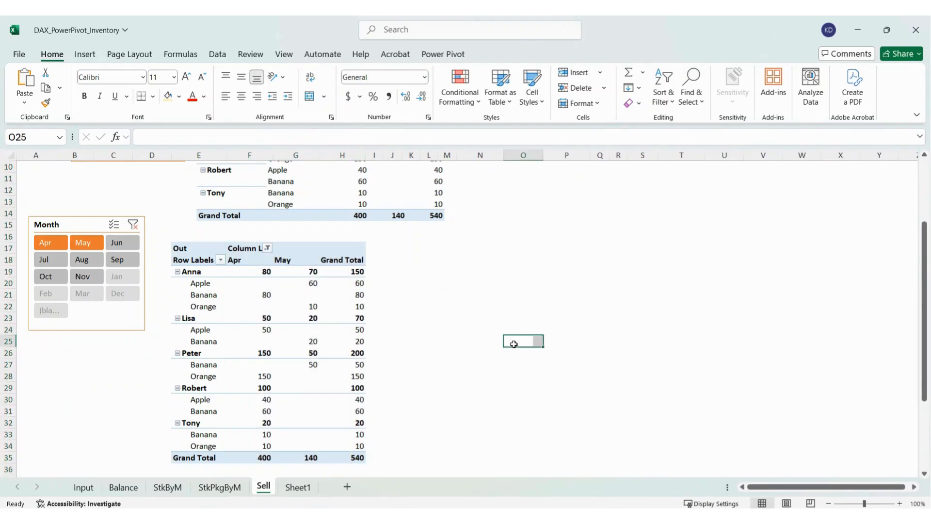
Step: Compare the new Apr and May sales PivotTable with the reference above it, and open the Input sheet
scroll(517, 345, "up", 1)
scroll(518, 346, "down", 2)
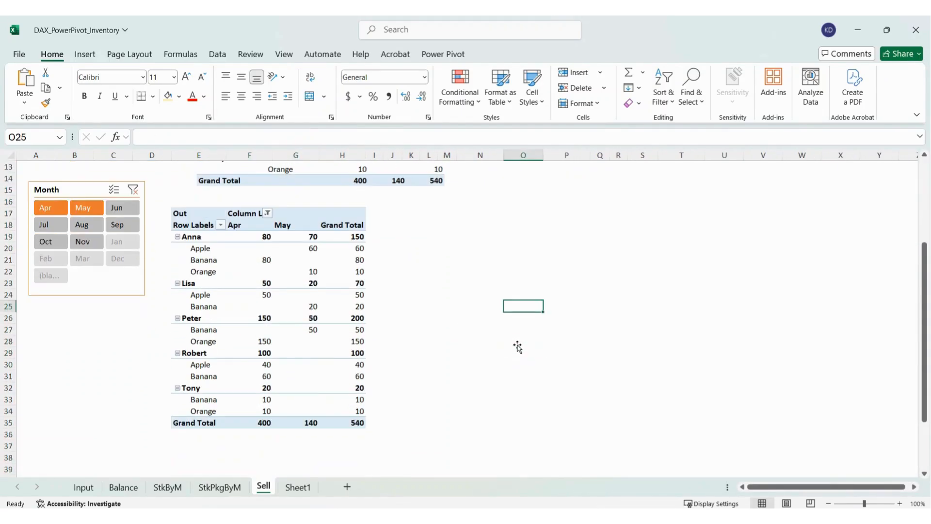
scroll(518, 346, "up", 4)
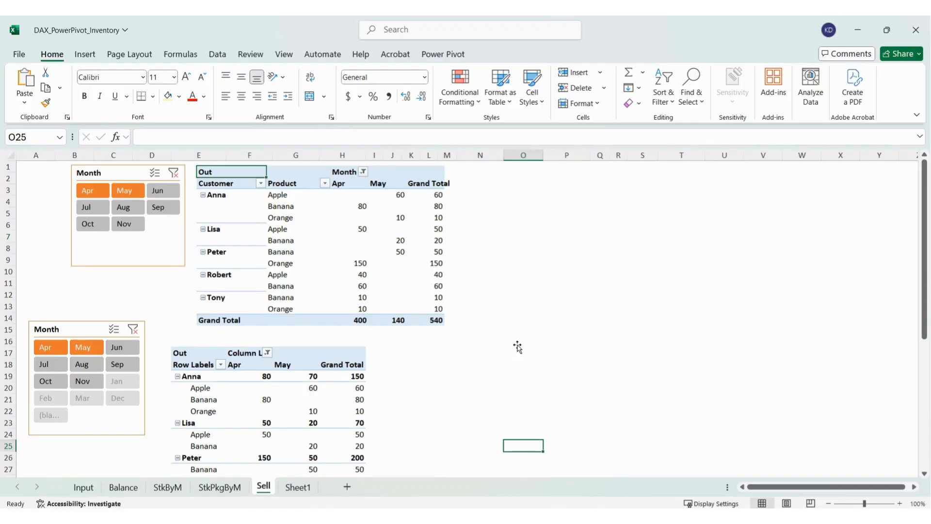
left_click(84, 488)
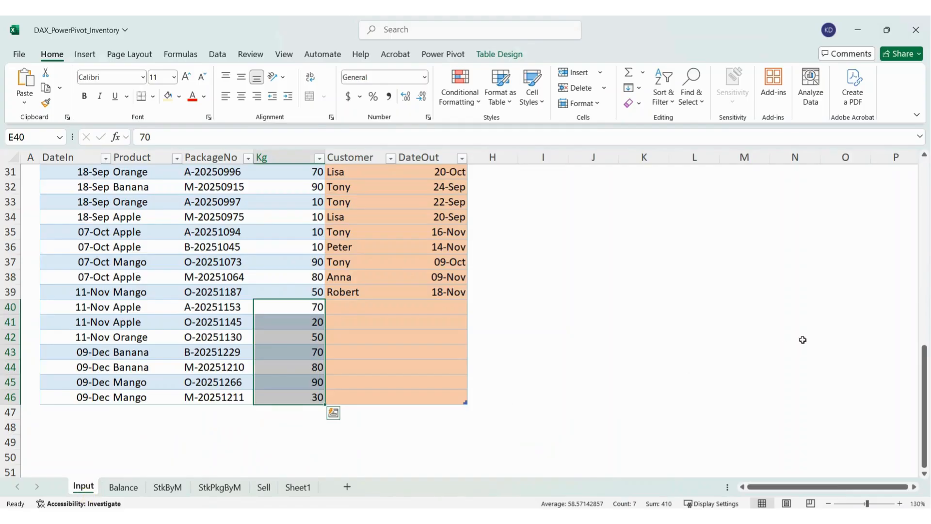
left_click(714, 350)
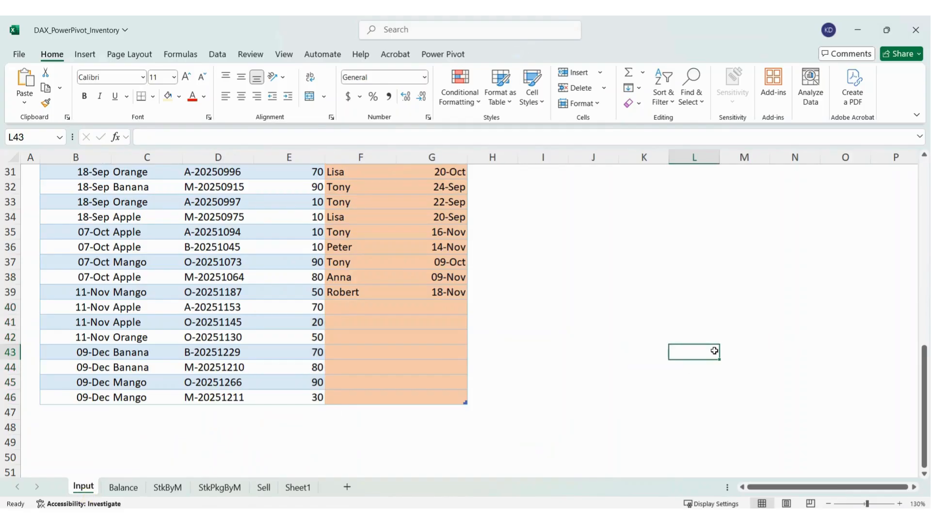